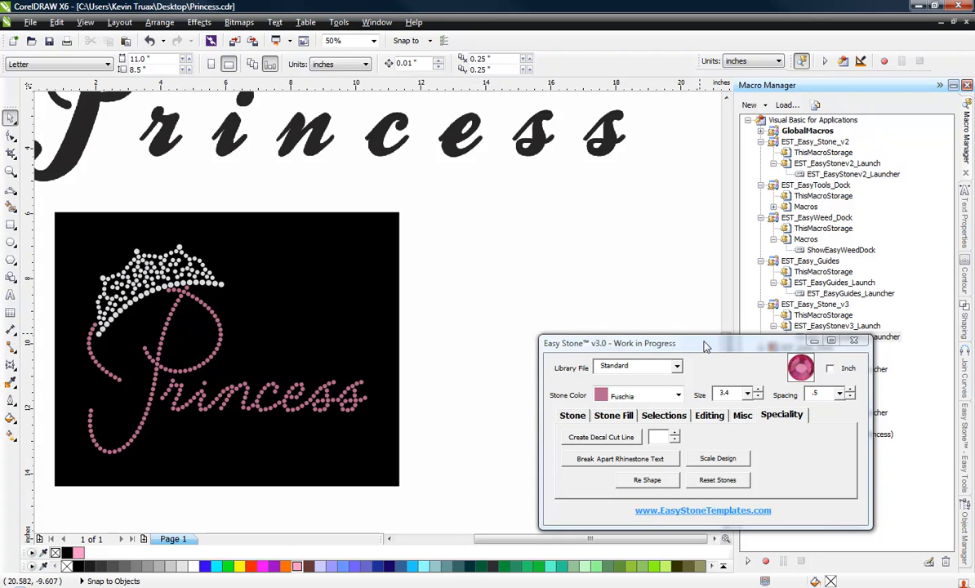
Step: Bring the black tiara clipart from the browser's image results into the CorelDRAW drawing, beside the black Princess artwork
drag(709, 349, 744, 350)
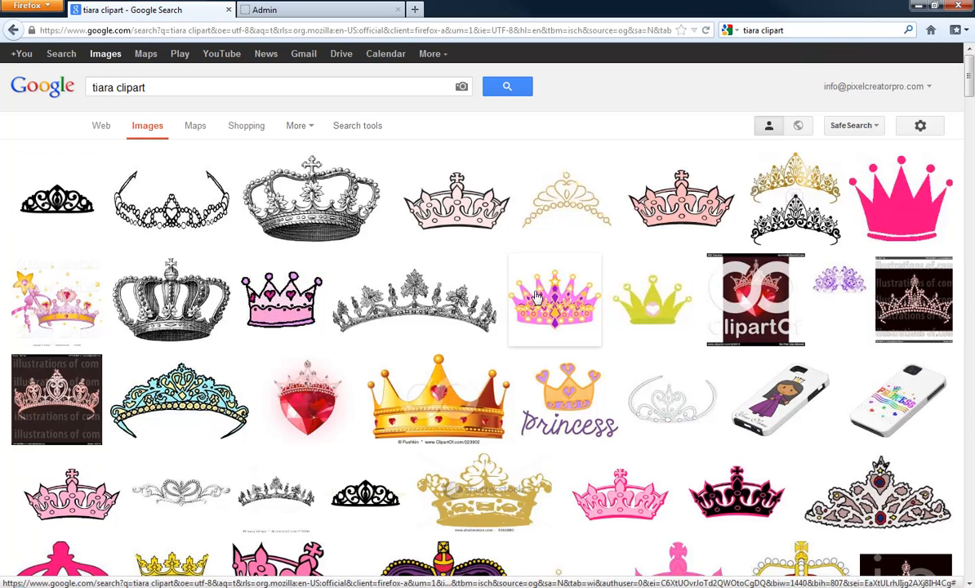
scroll(527, 334, down, 1)
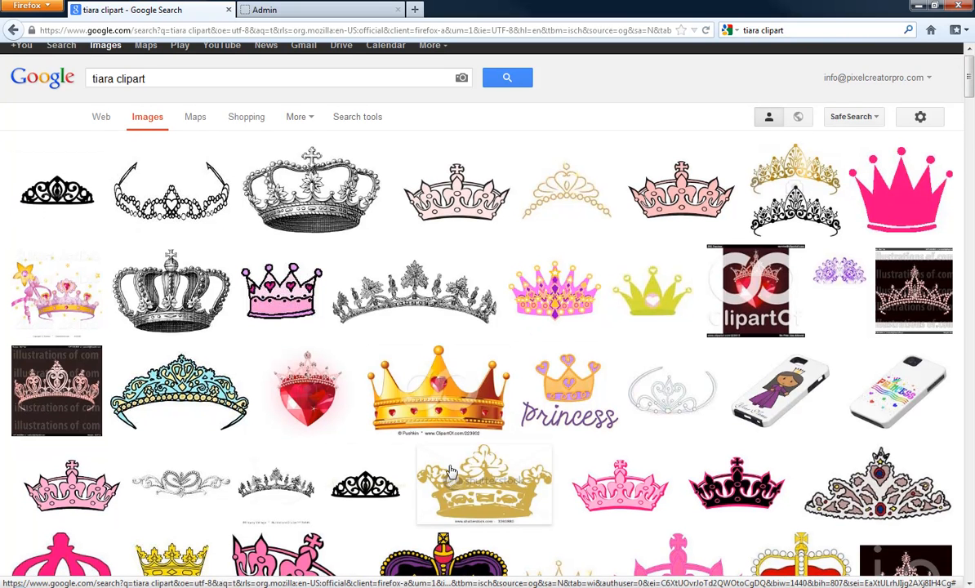
mouse_move(370, 498)
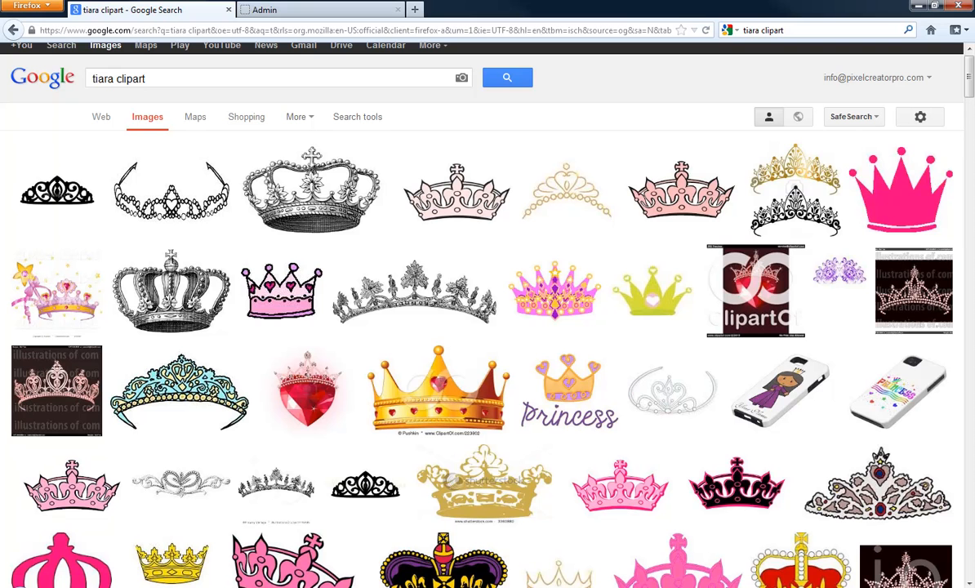
click(915, 5)
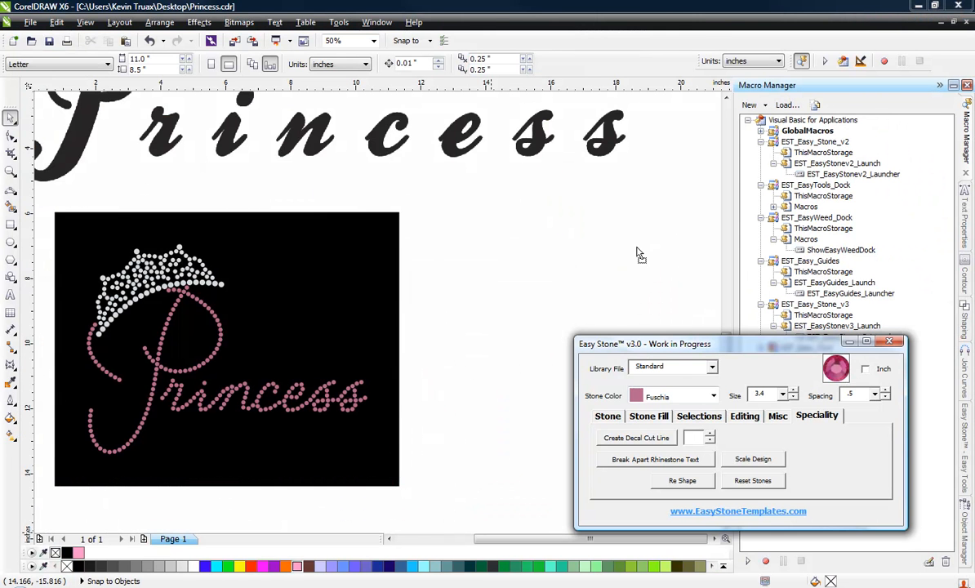
drag(637, 248, 483, 252)
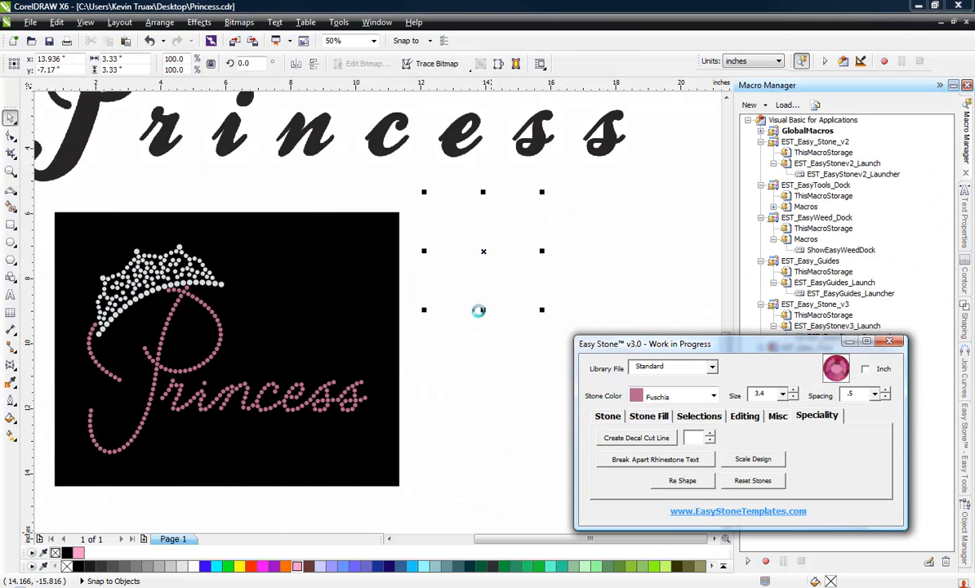
click(487, 372)
scroll(484, 258, up, 2)
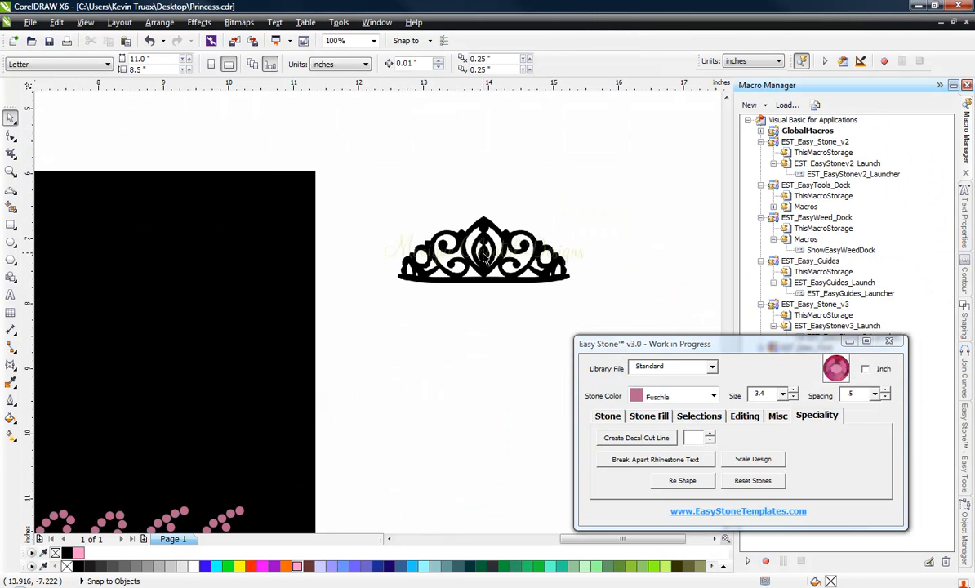
scroll(484, 258, down, 2)
Step: Trace the tiara bitmap with a Line drawing Centerline Trace, keeping the default detail and smoothing settings
click(485, 258)
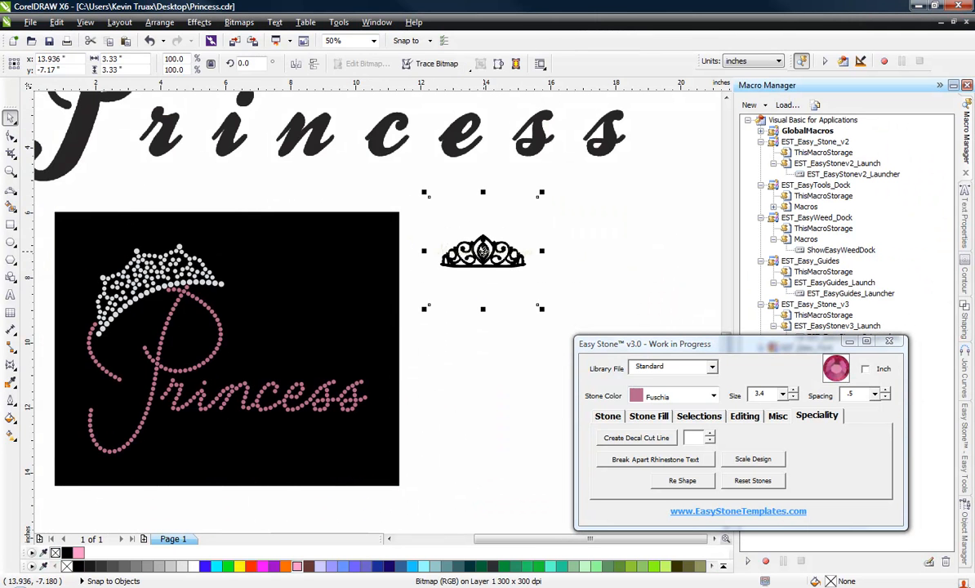
click(436, 64)
mouse_move(490, 105)
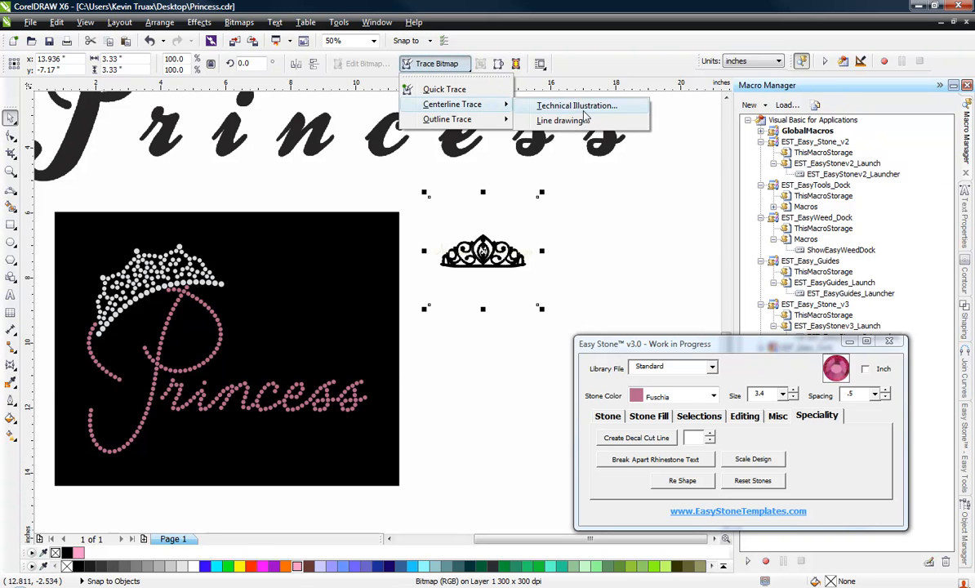
click(572, 120)
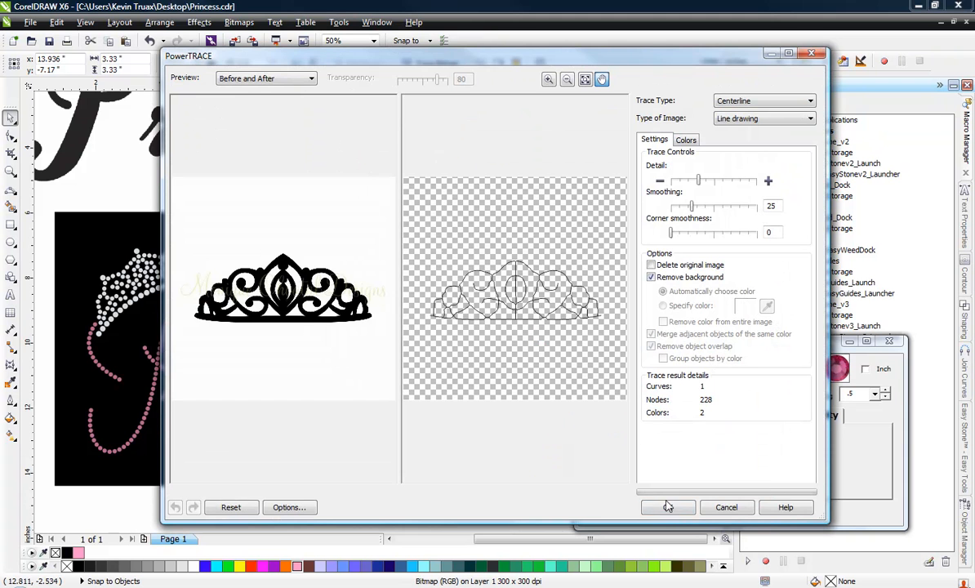
click(667, 507)
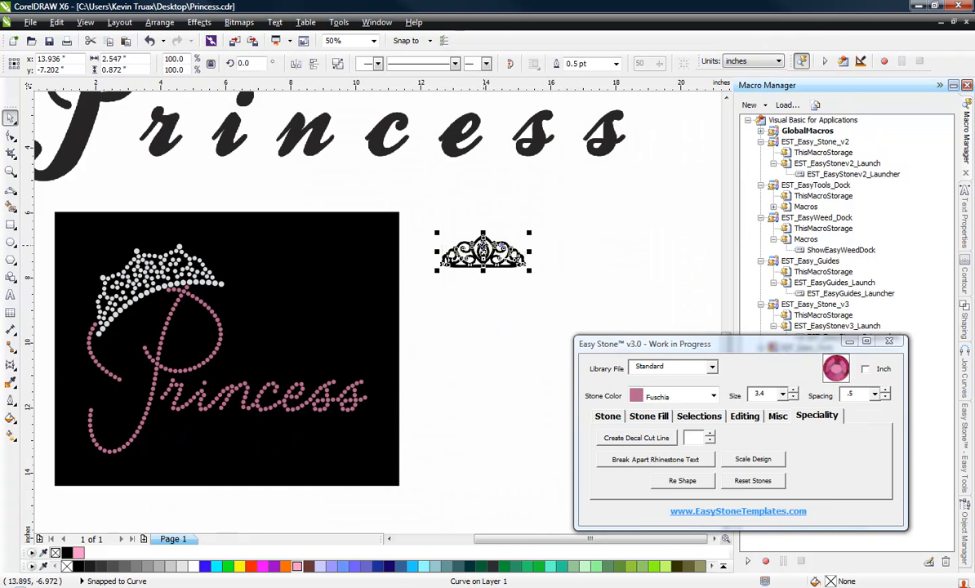
Step: Move the traced tiara outline below the bitmap and delete the original tiara bitmap
drag(482, 255, 492, 351)
click(489, 264)
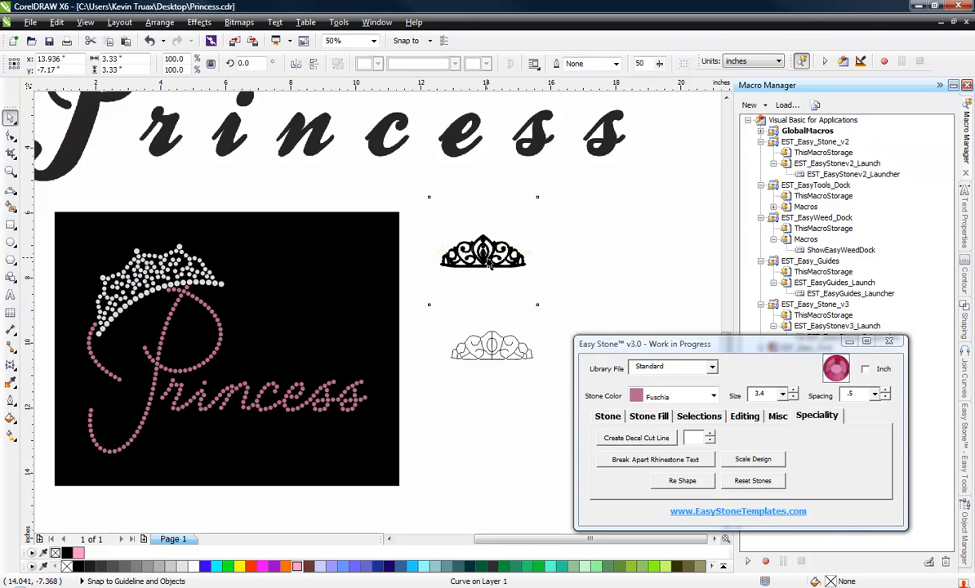
click(484, 253)
key(Delete)
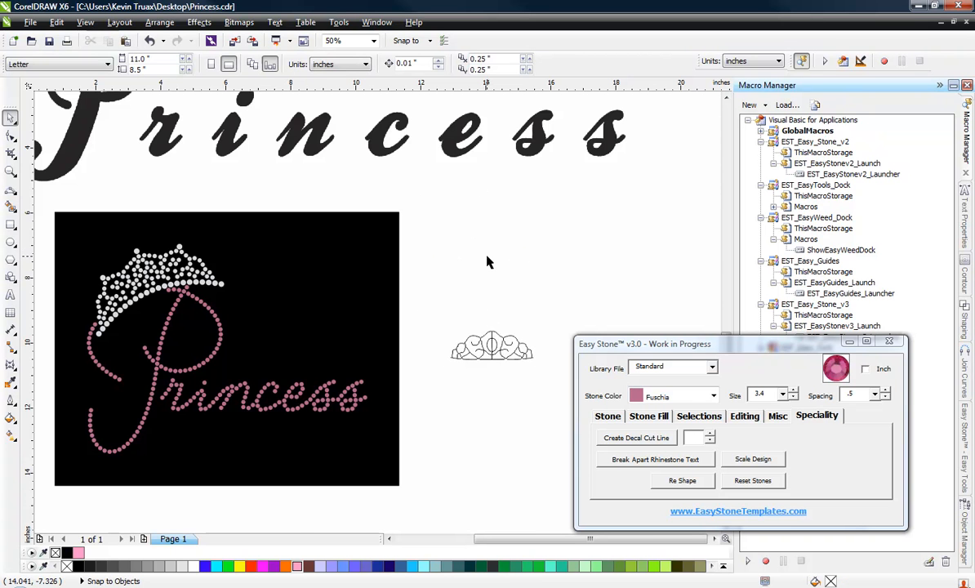
Step: Scale the traced tiara outline proportionally to a width of 4 inches
scroll(504, 359, up, 2)
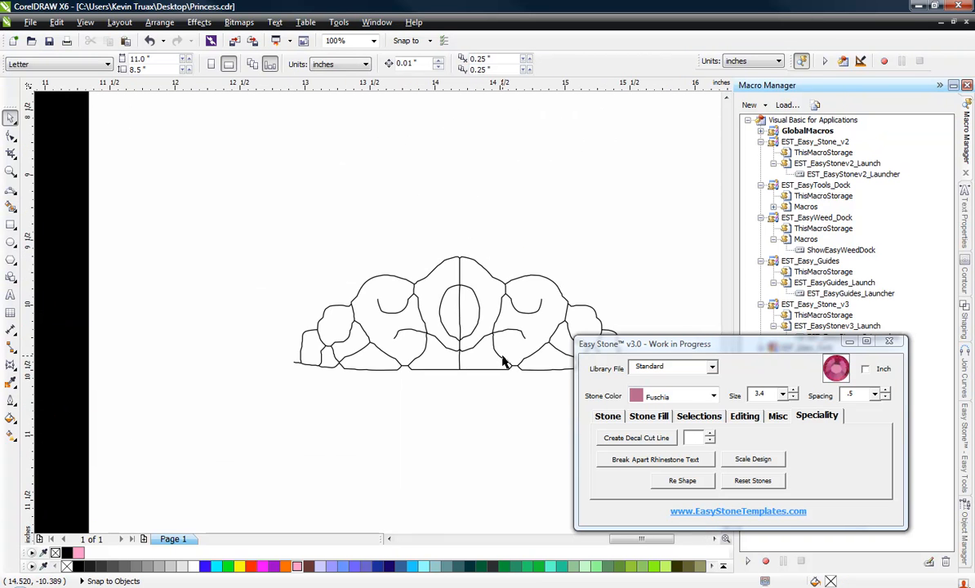
scroll(370, 263, down, 3)
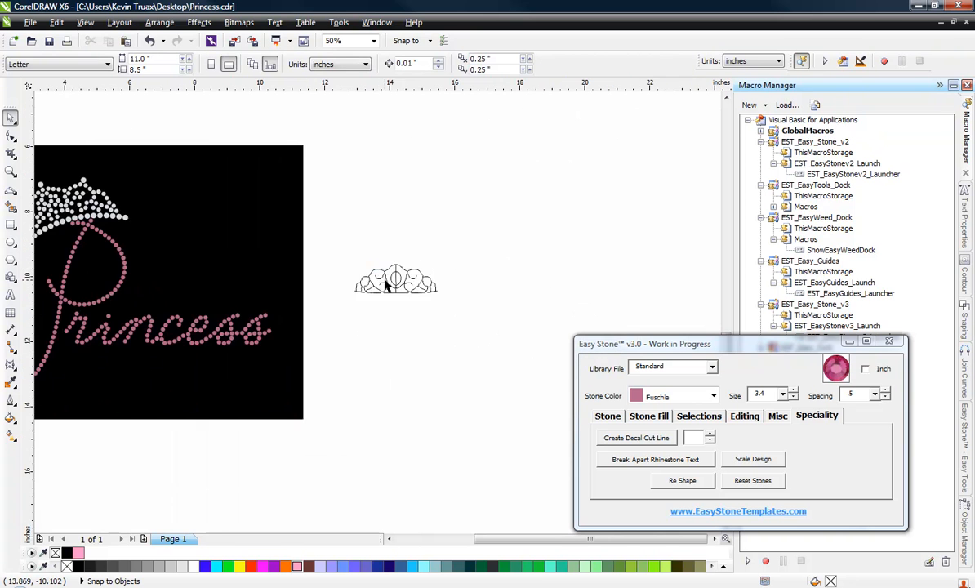
scroll(387, 283, up, 1)
scroll(457, 327, down, 1)
click(437, 317)
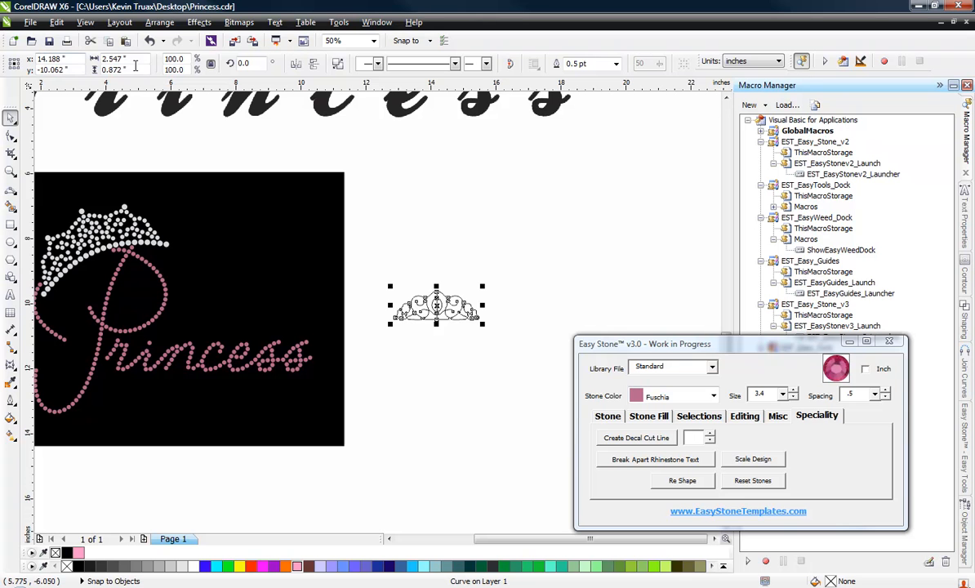
click(114, 59)
text(4)
key(Return)
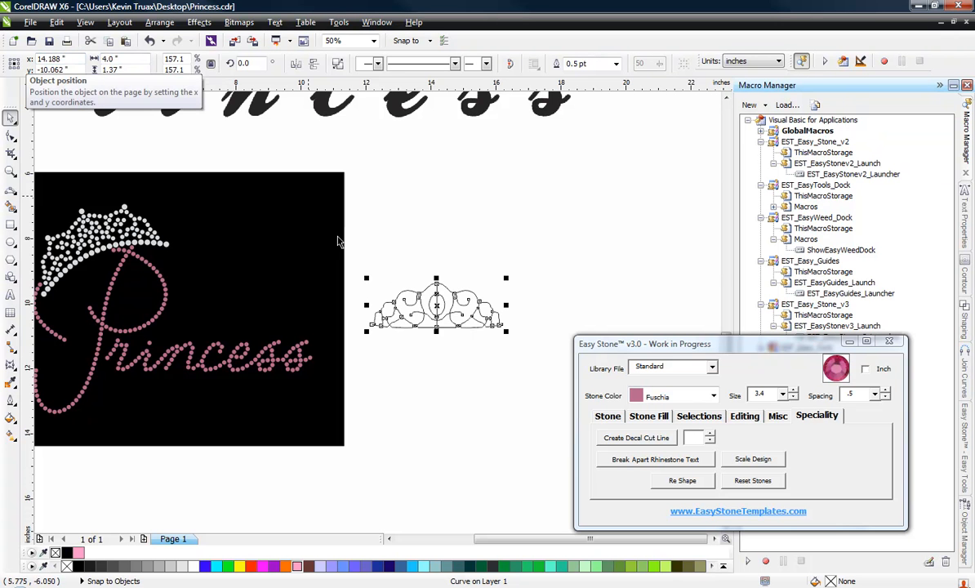
click(442, 342)
Step: Move the tiara outline up and slightly right, centring it at about x 14.94, y -8.47 inches
scroll(448, 313, up, 2)
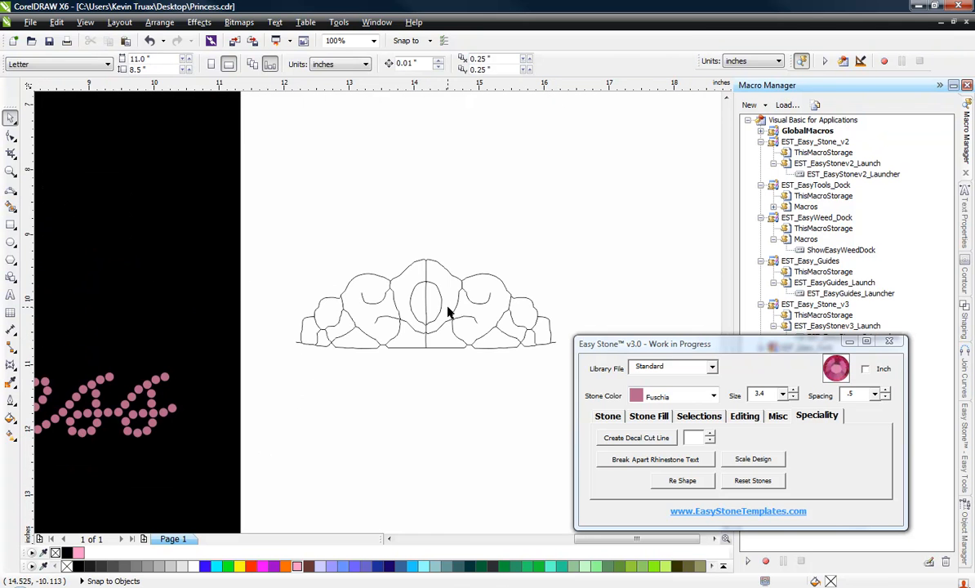
click(436, 311)
drag(433, 312, 482, 215)
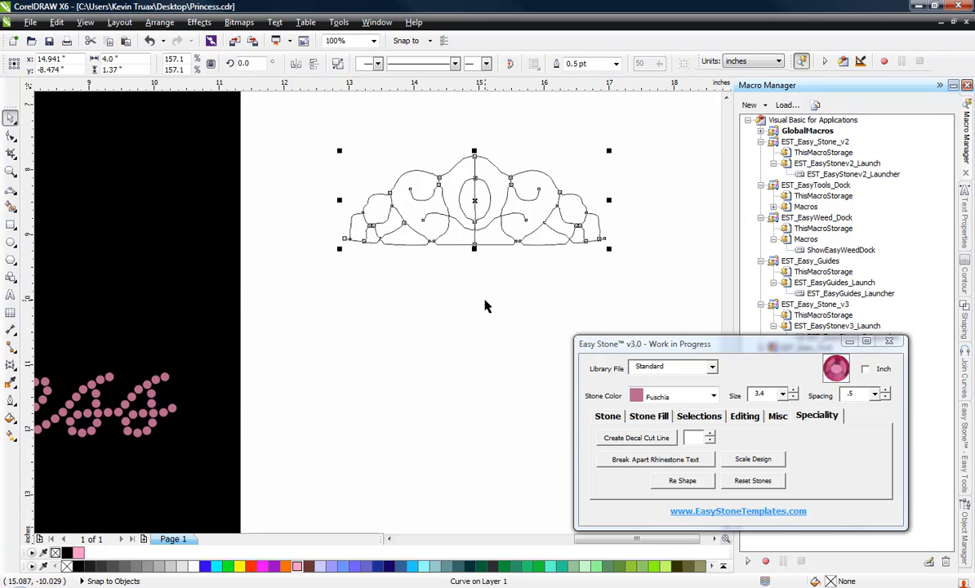
Step: Add Fuschia rhinestones of size 2.6 with .5 spacing along the tiara outline
scroll(541, 274, down, 2)
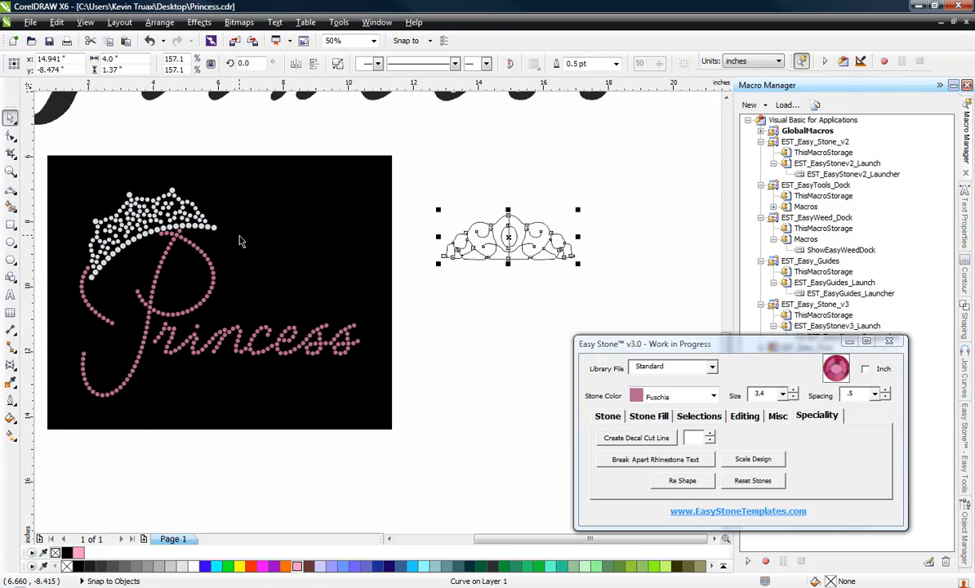
scroll(534, 241, up, 4)
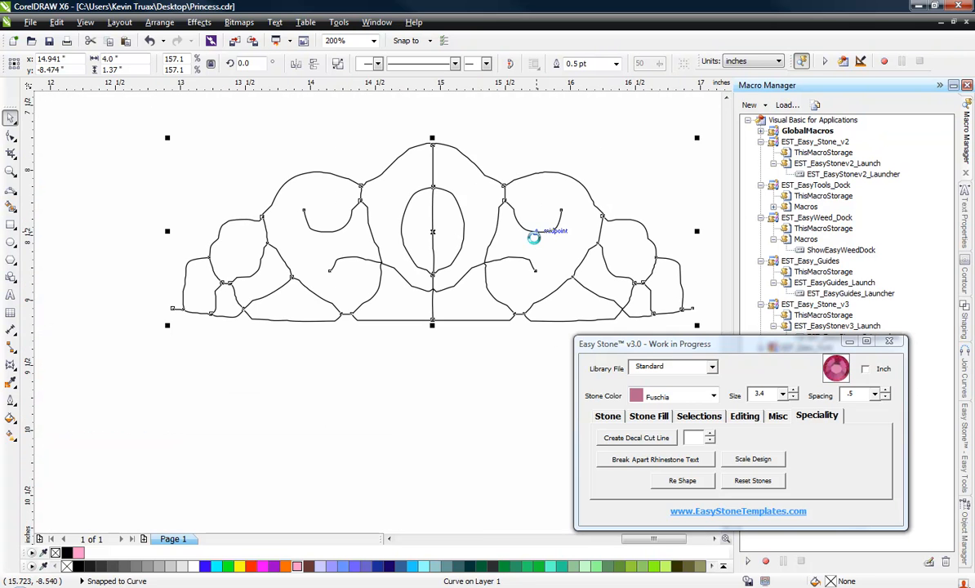
scroll(388, 378, down, 2)
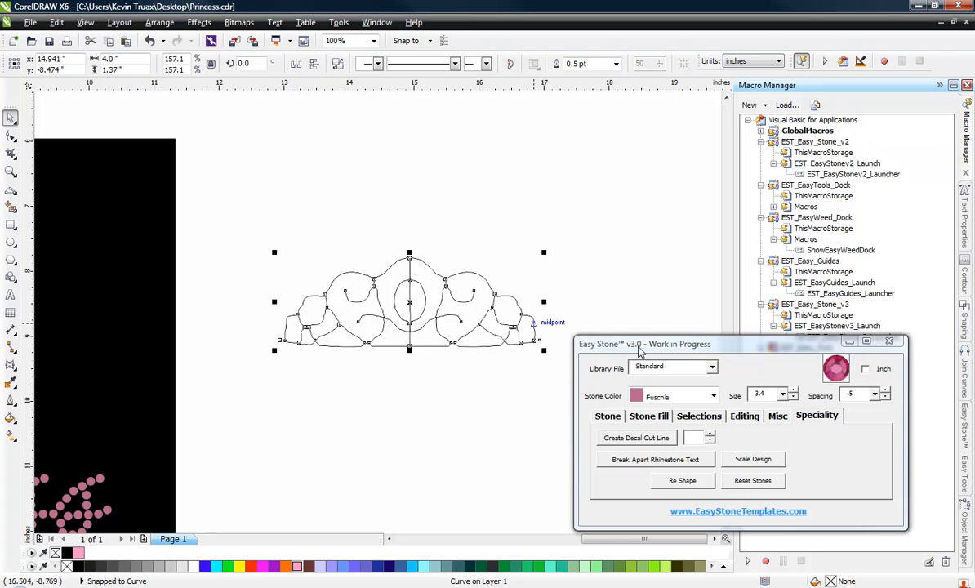
click(609, 417)
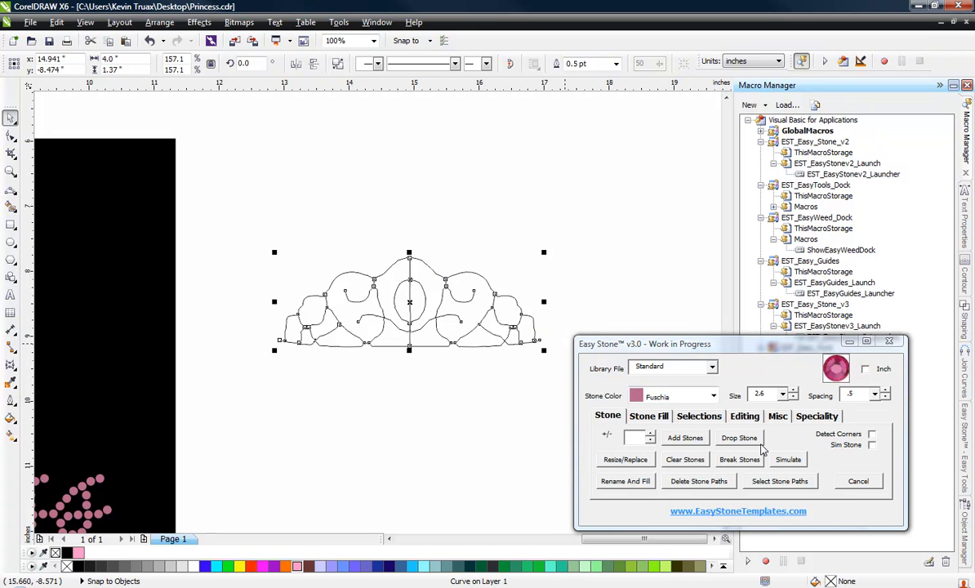
click(694, 440)
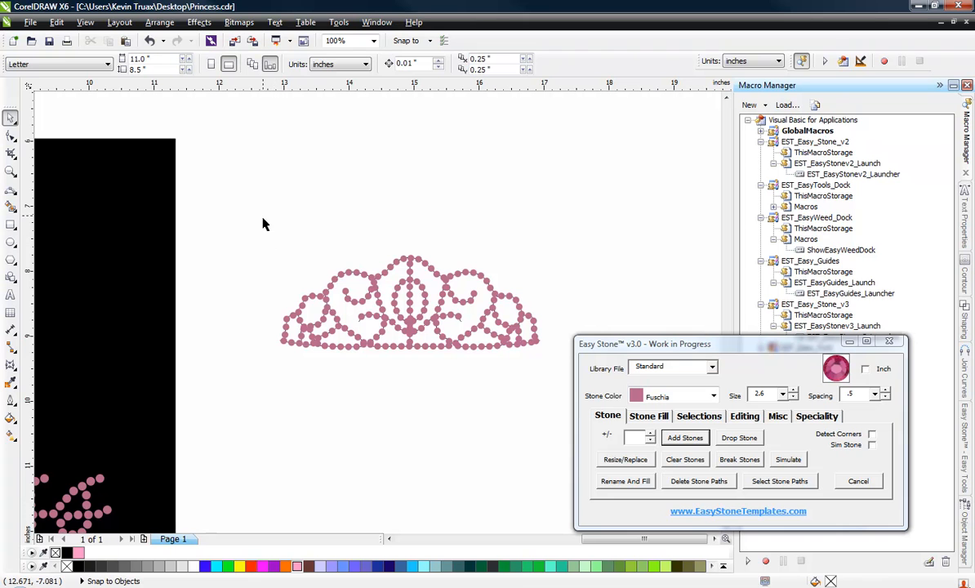
Step: Select the whole rhinestone tiara and show the Envelope effect settings
drag(263, 218, 577, 404)
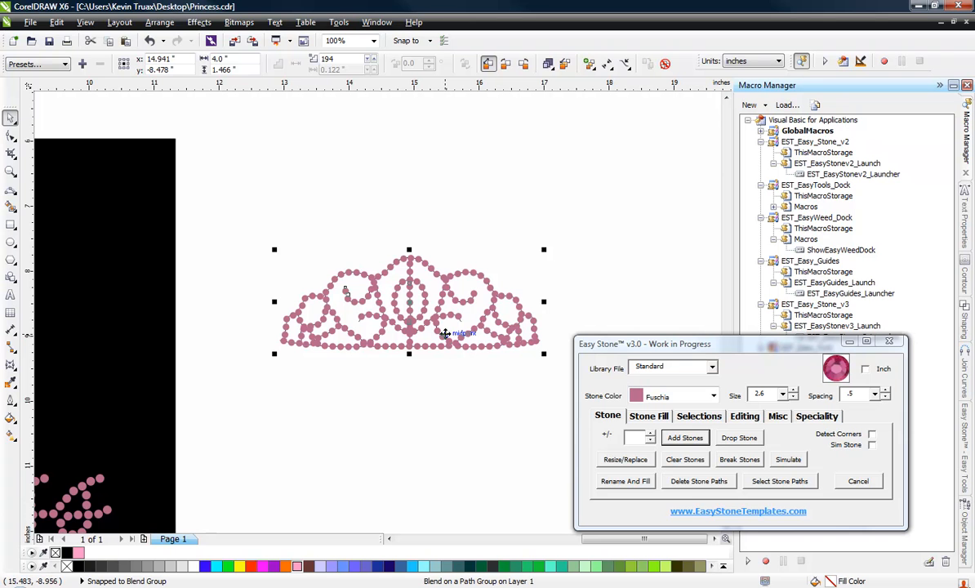
click(197, 23)
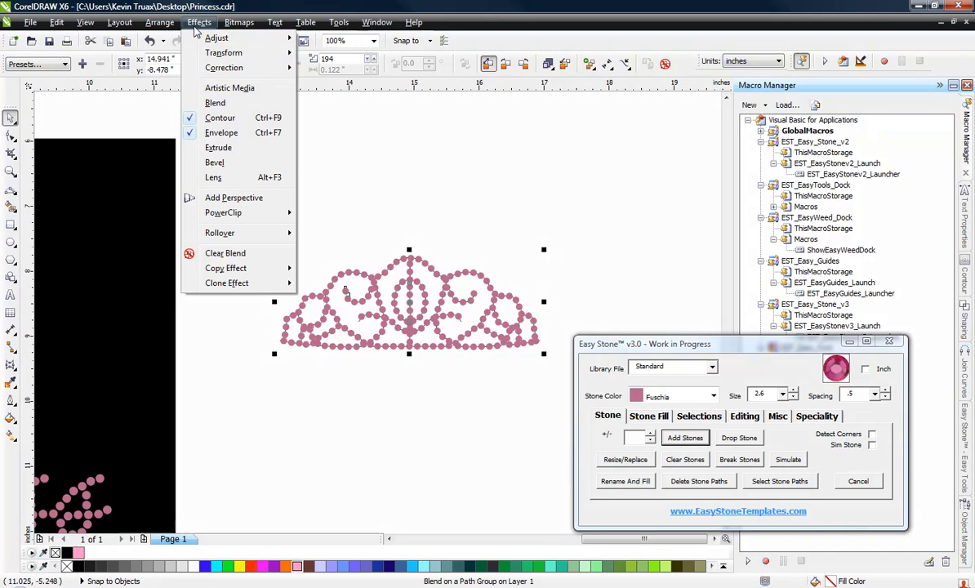
click(220, 133)
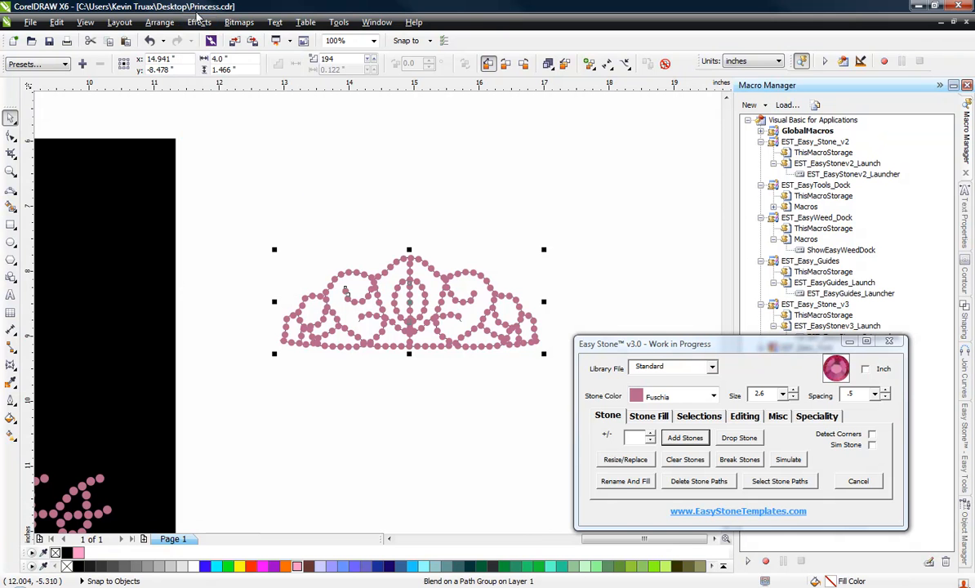
click(199, 22)
click(267, 134)
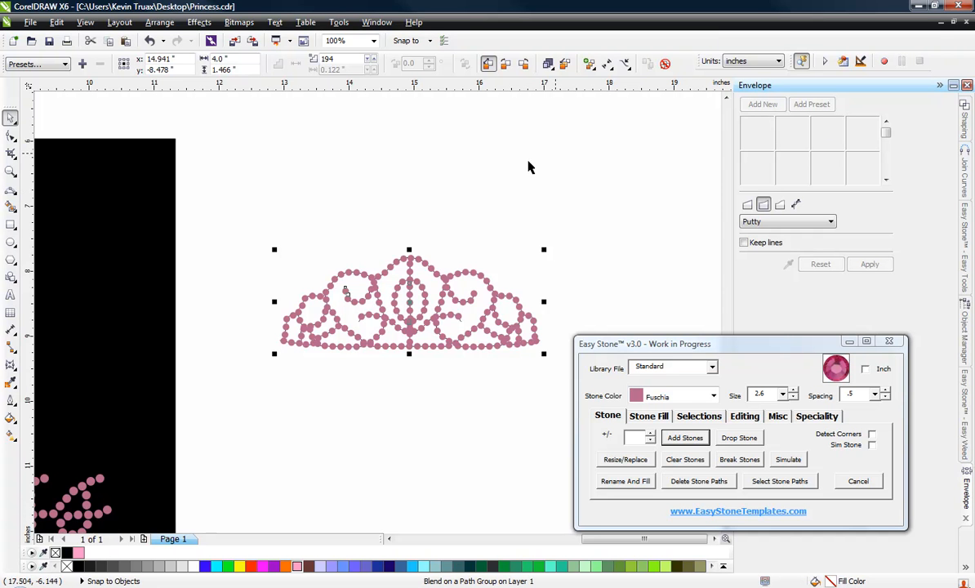
Step: Group all parts of the rhinestone tiara and add a new Single Arc envelope to the group
click(495, 154)
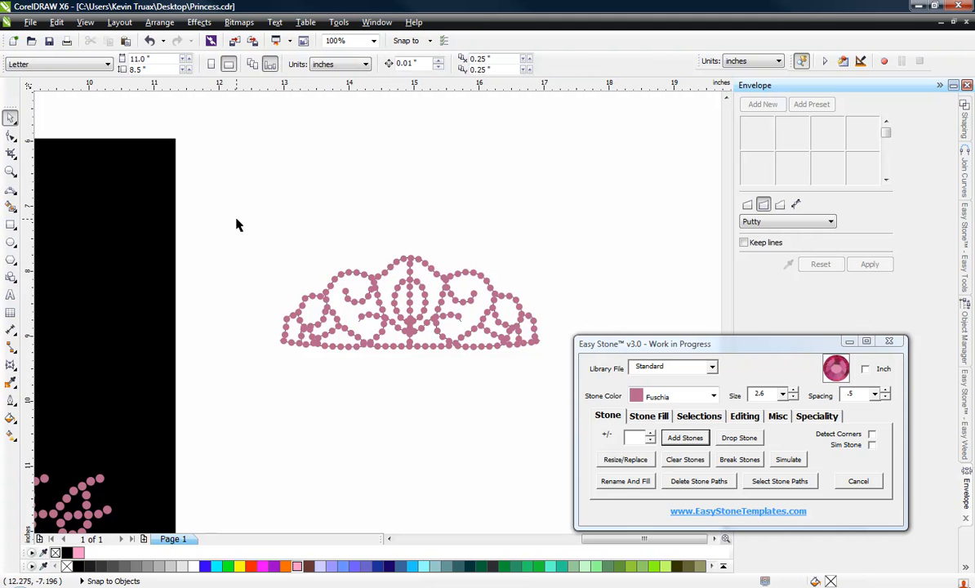
drag(237, 220, 573, 392)
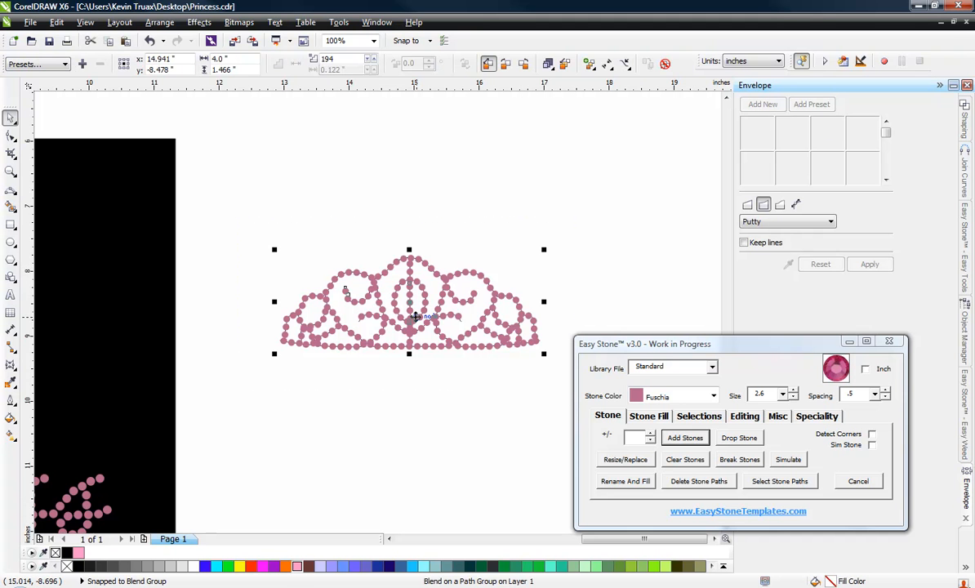
click(415, 316)
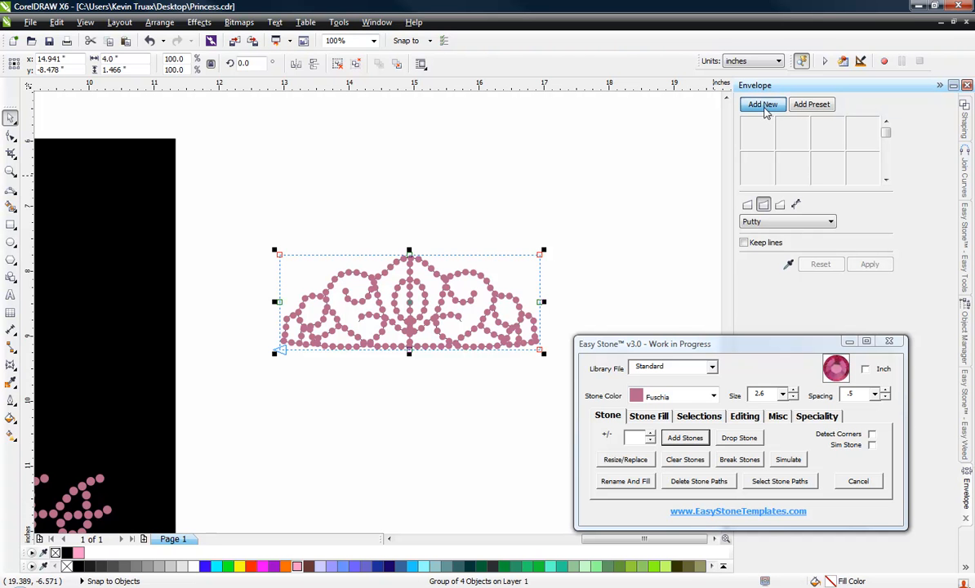
click(763, 105)
Step: Arch the envelope's bottom edge upward and pull its upper-left corner slightly down and outward to curve the tiara
drag(409, 353, 409, 321)
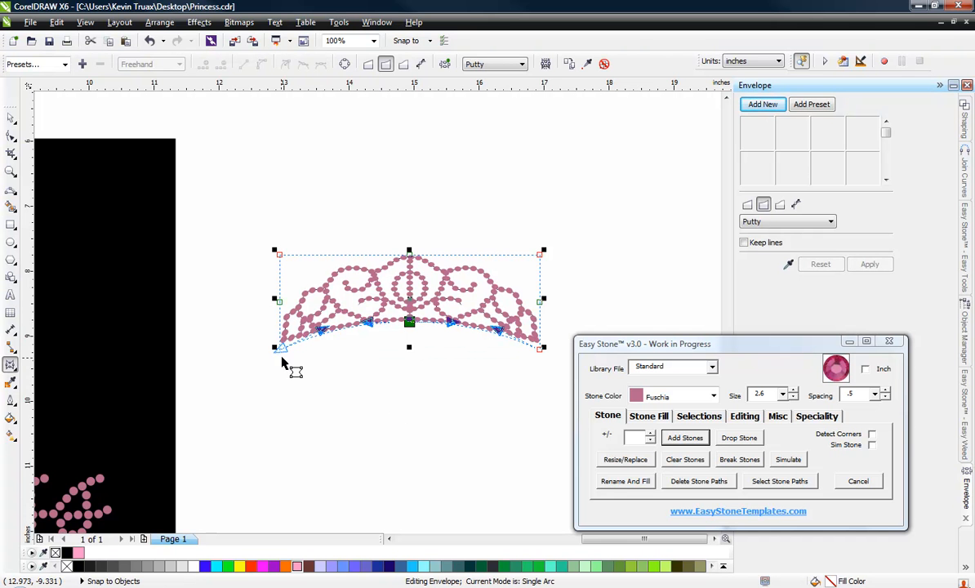
drag(282, 258, 228, 246)
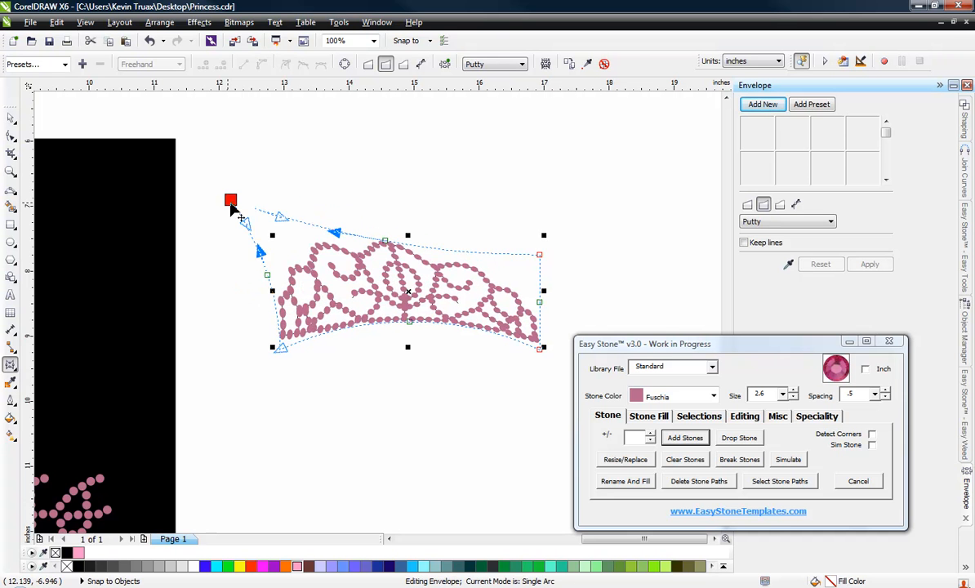
drag(231, 204, 268, 286)
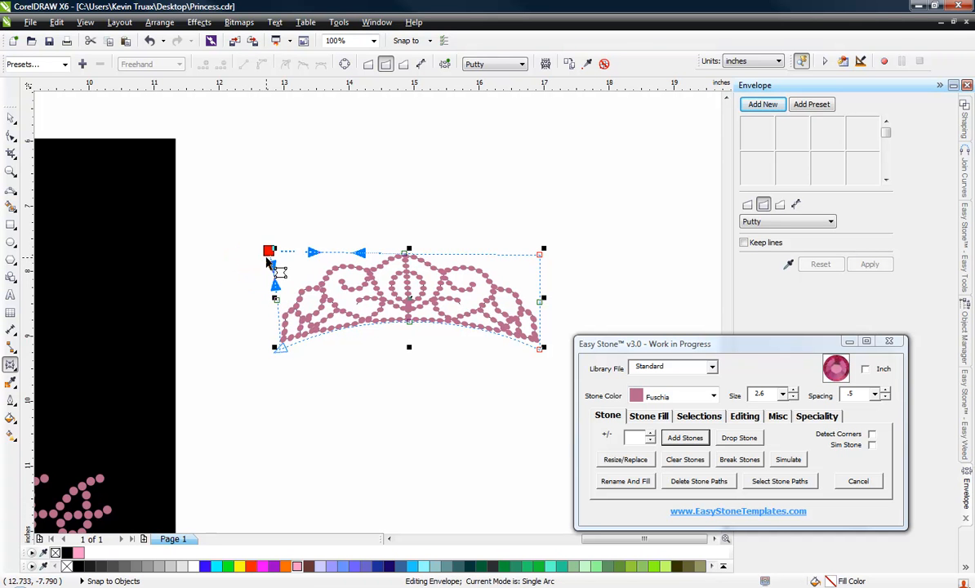
drag(268, 250, 269, 293)
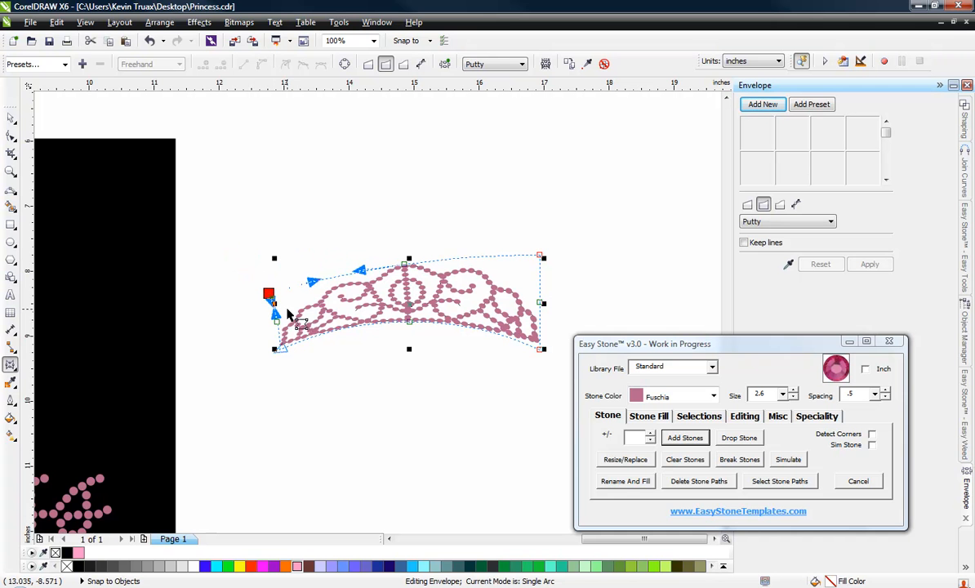
drag(269, 293, 264, 272)
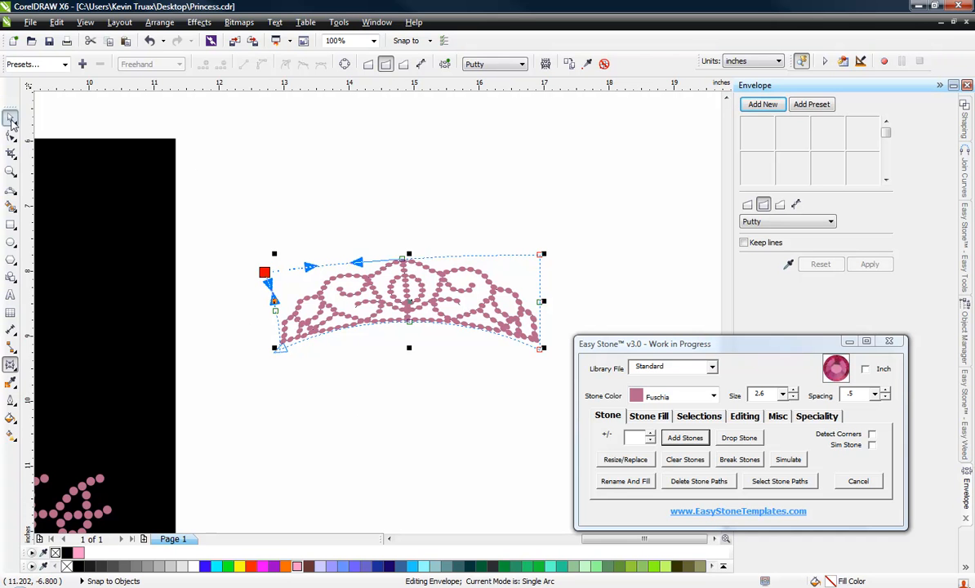
Step: Finish editing the envelope and ungroup all objects in the curved rhinestone tiara
click(10, 119)
click(290, 204)
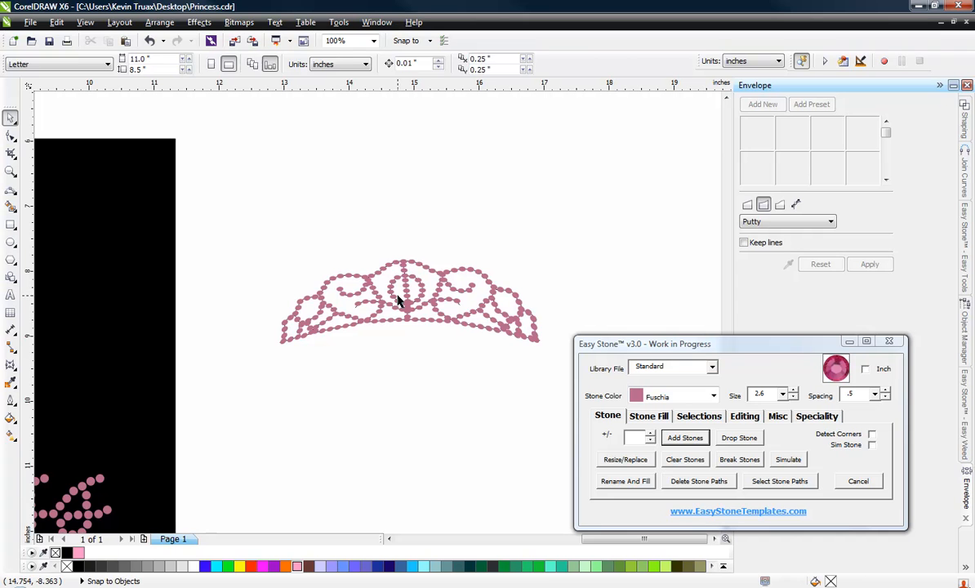
click(373, 279)
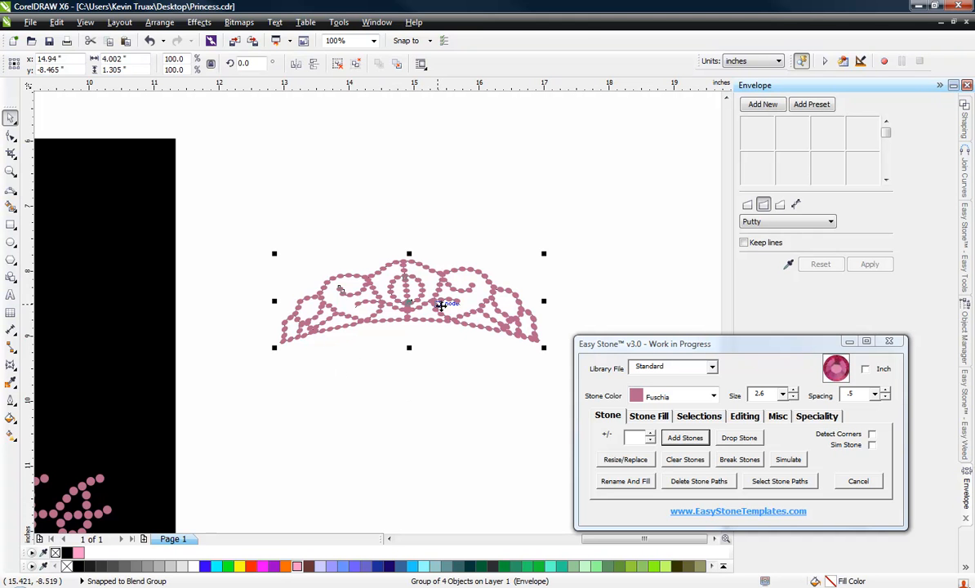
right_click(441, 304)
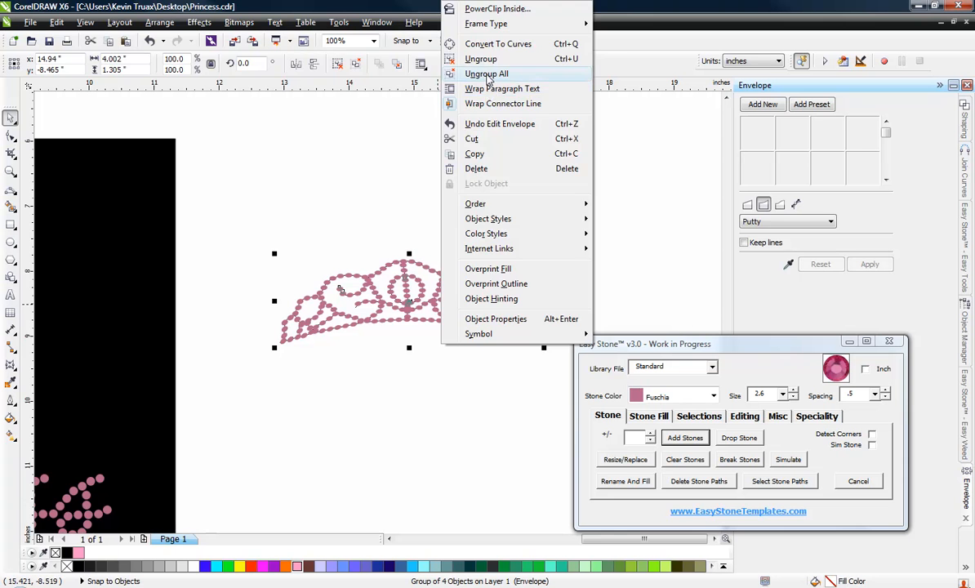
click(487, 73)
click(418, 233)
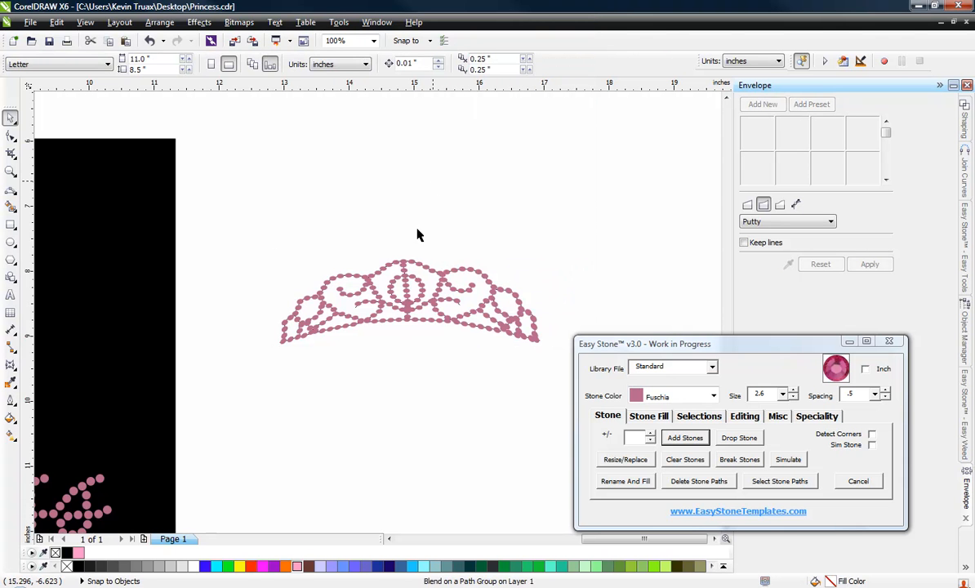
Step: Examine the shape of the tiara's stones and the paths running beneath them
click(407, 296)
right_click(408, 294)
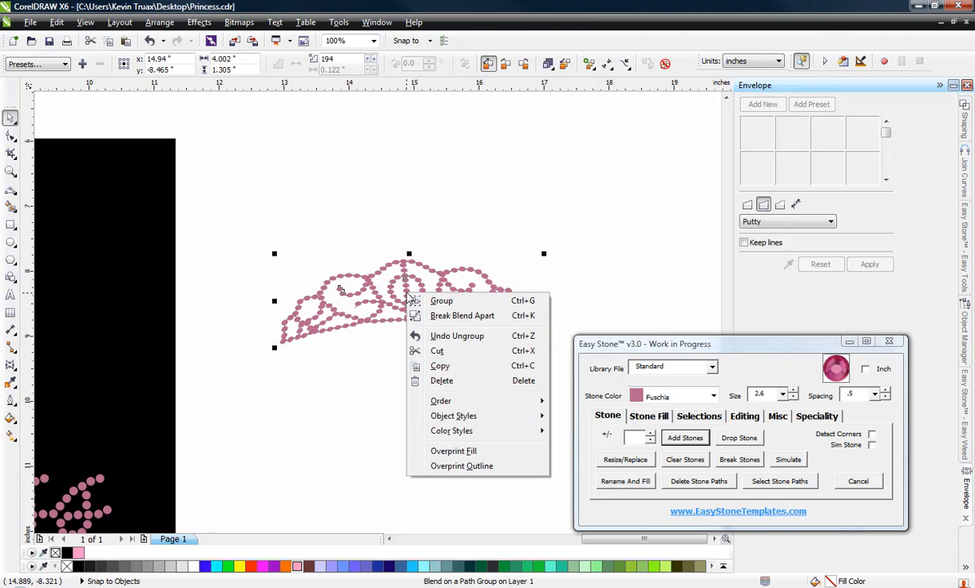
key(Escape)
drag(255, 204, 547, 396)
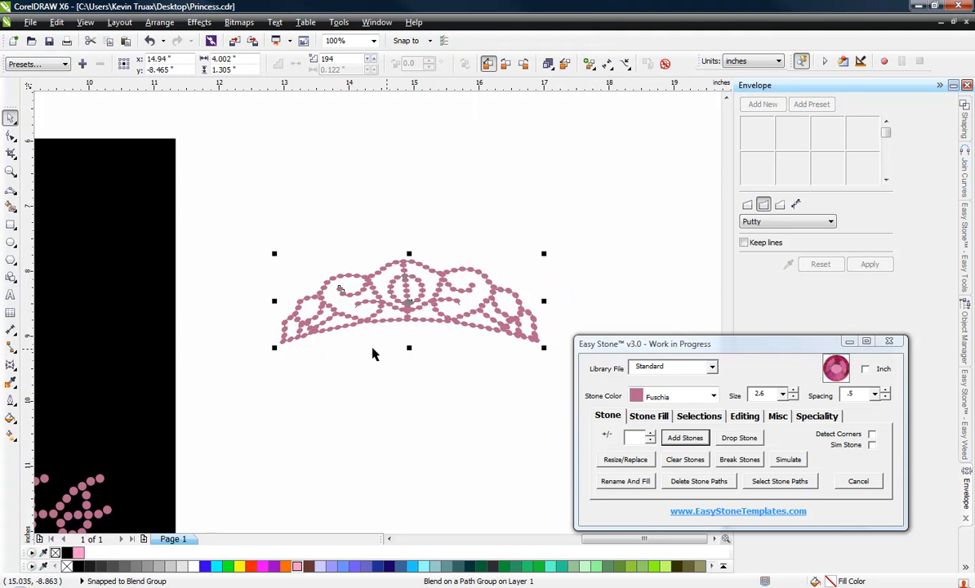
click(372, 352)
scroll(405, 322, up, 5)
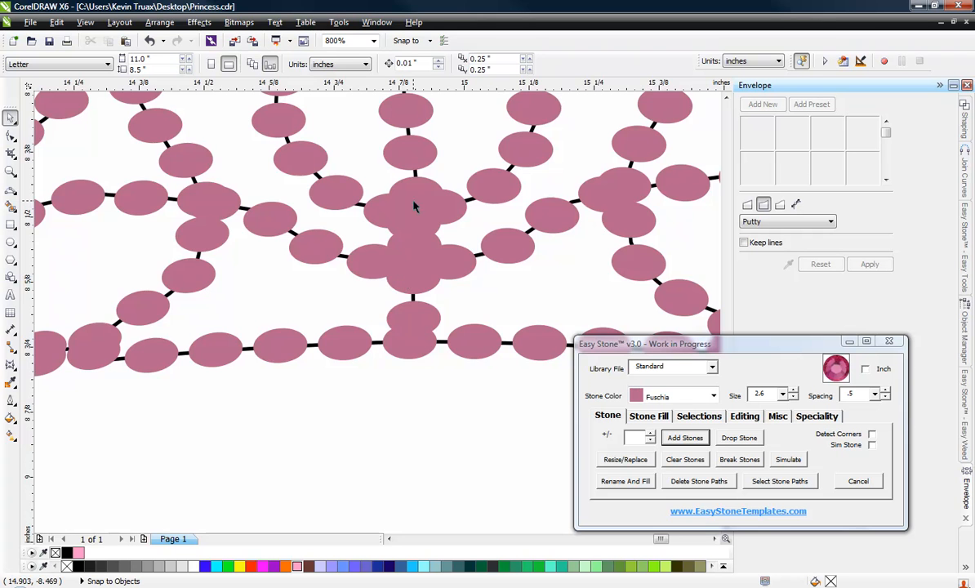
scroll(392, 245, down, 5)
scroll(384, 225, up, 6)
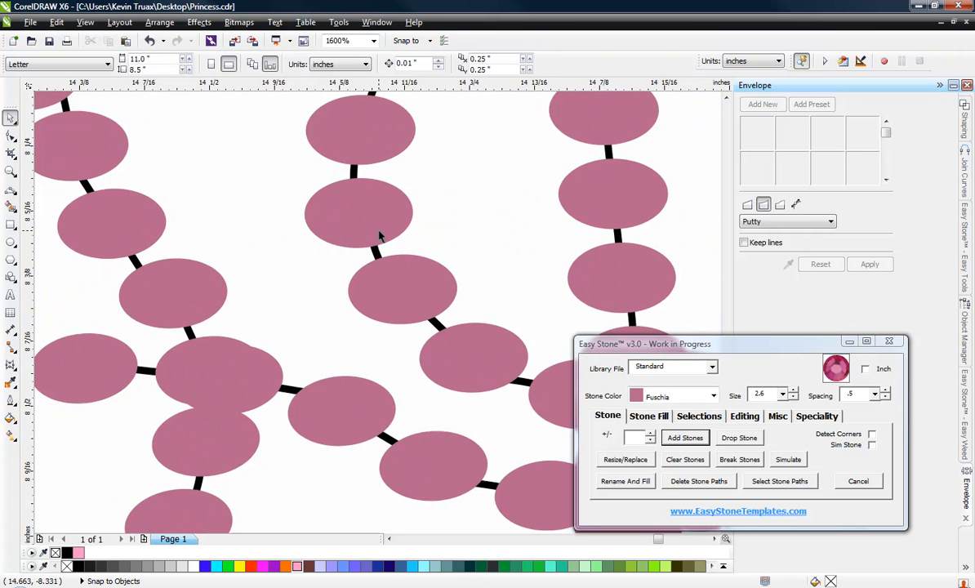
scroll(286, 211, down, 4)
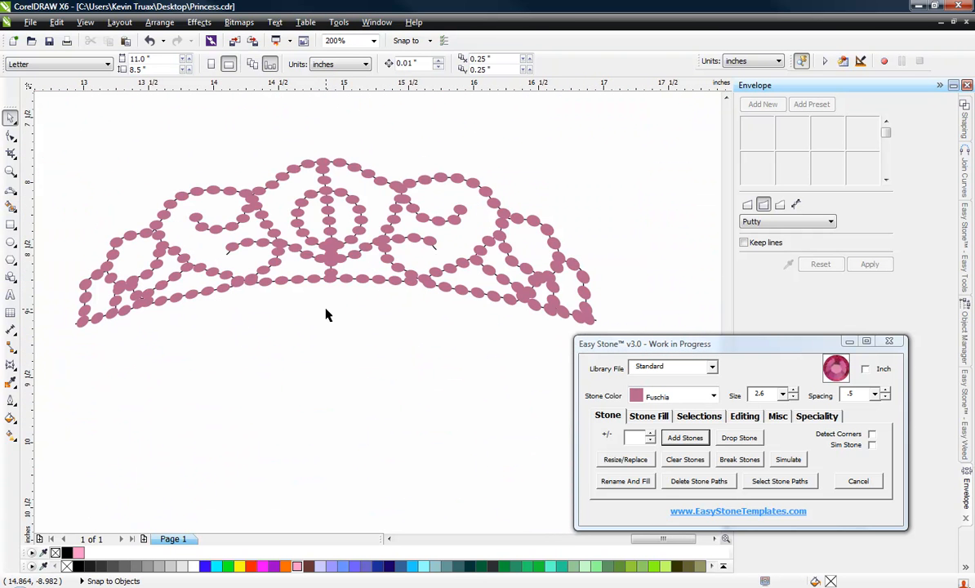
scroll(326, 315, down, 1)
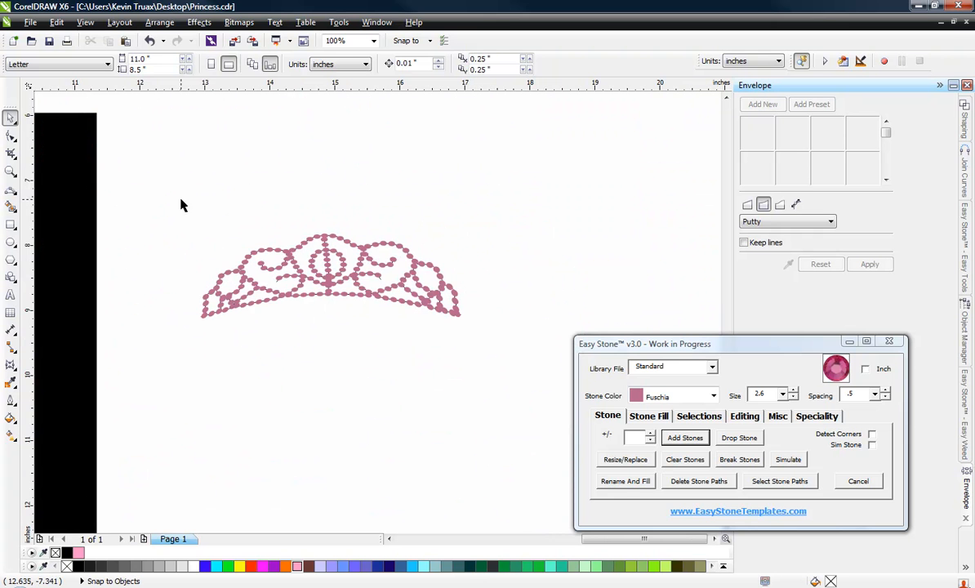
Step: Delete the stone paths from the selected tiara, agreeing to separate its blend group
drag(230, 241, 500, 356)
click(700, 417)
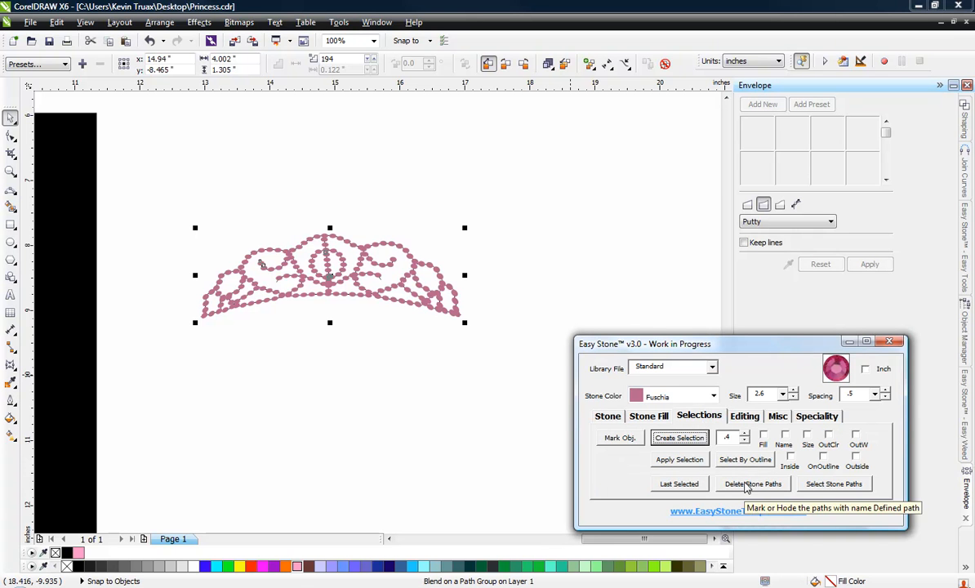
click(746, 484)
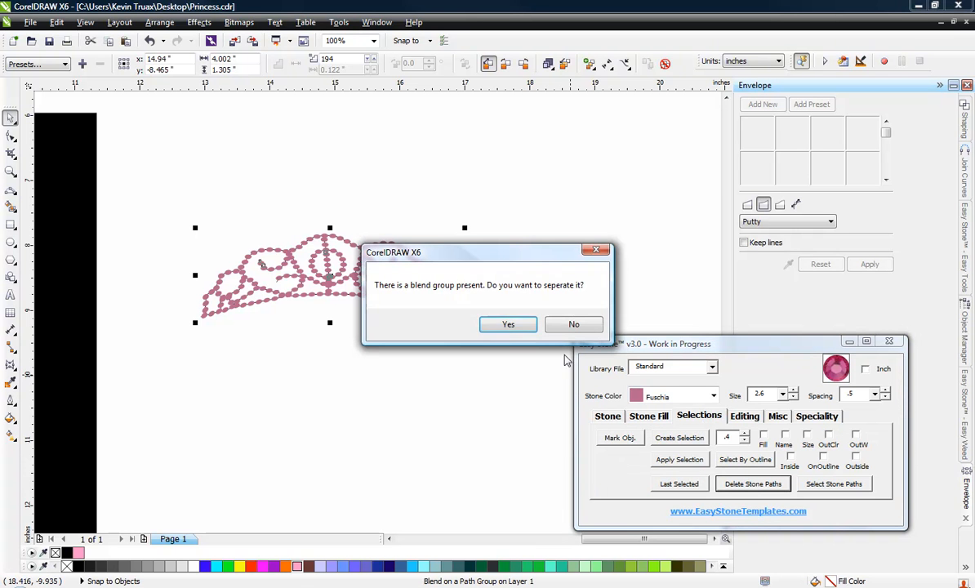
click(495, 330)
click(498, 327)
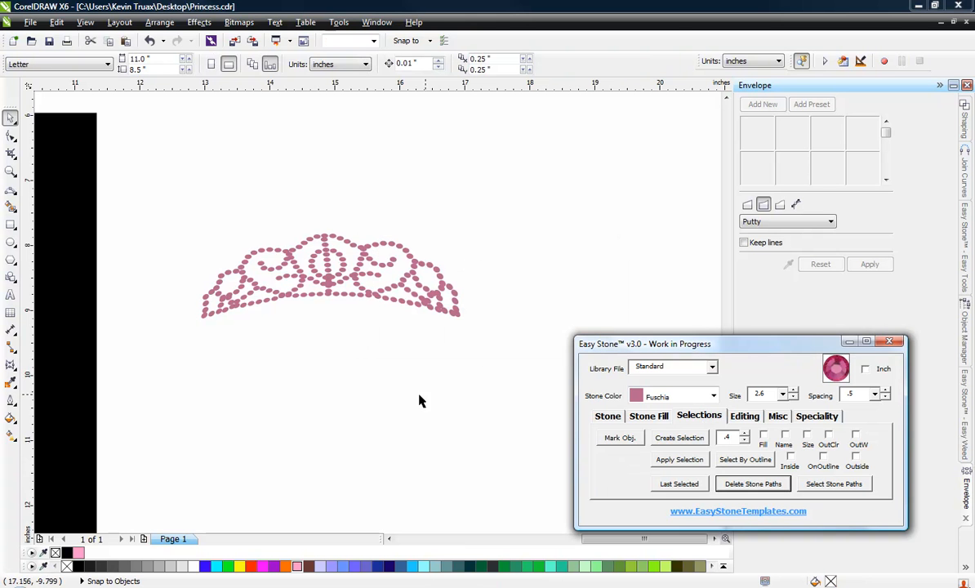
Step: Select all the tiara's stones and resize them to Fuschia 2.6, accepting the resize for all shapes on the active layer
scroll(315, 288, up, 5)
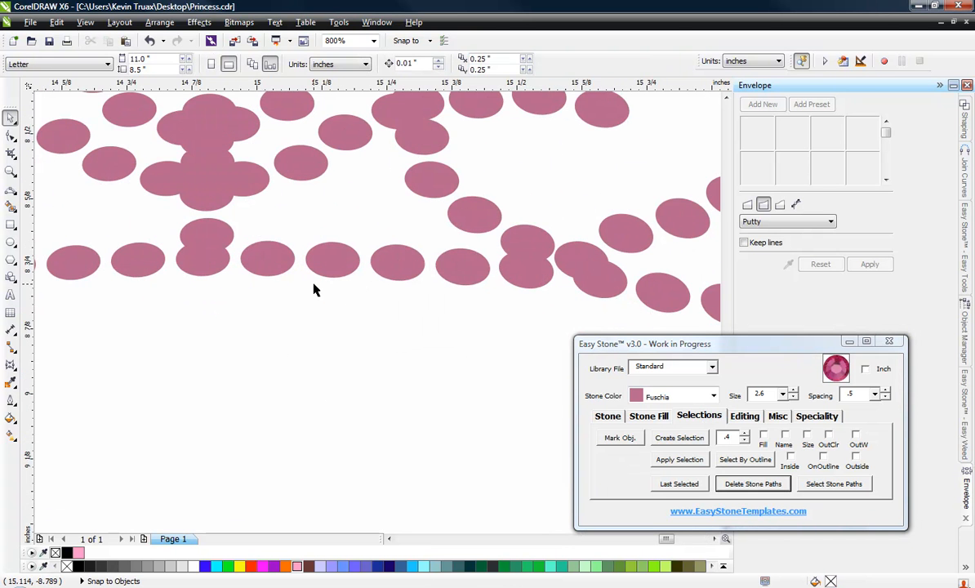
scroll(456, 307, down, 3)
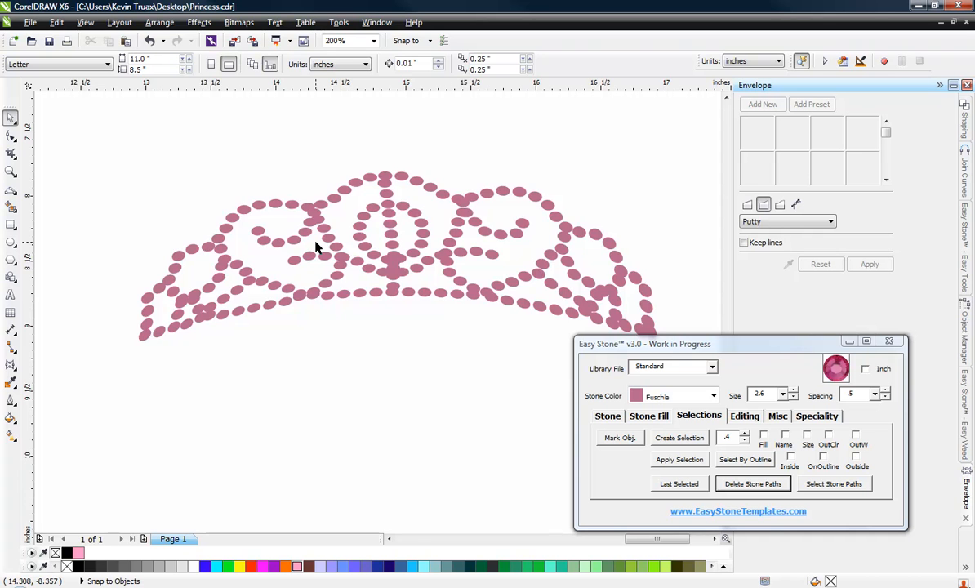
scroll(316, 247, down, 2)
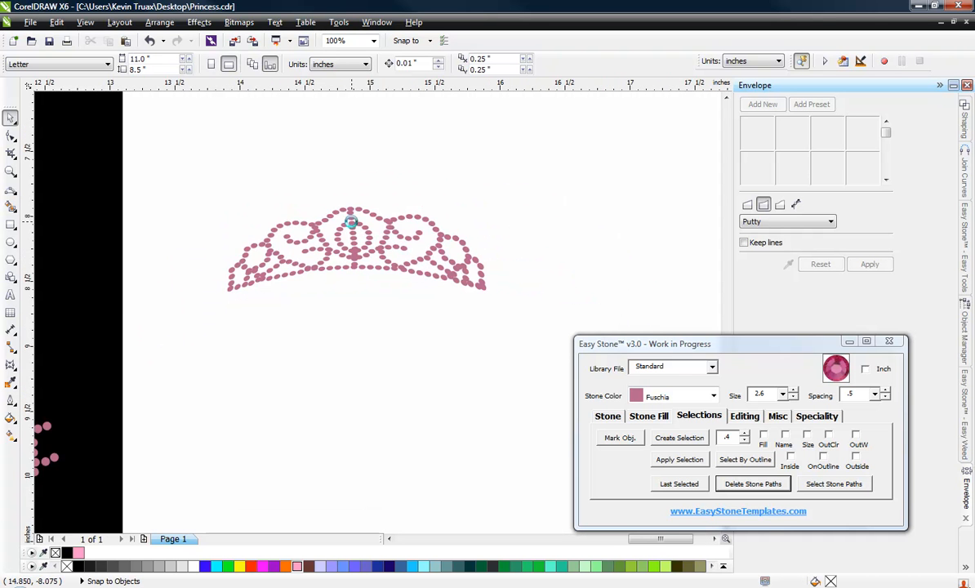
scroll(353, 225, up, 1)
scroll(269, 249, down, 1)
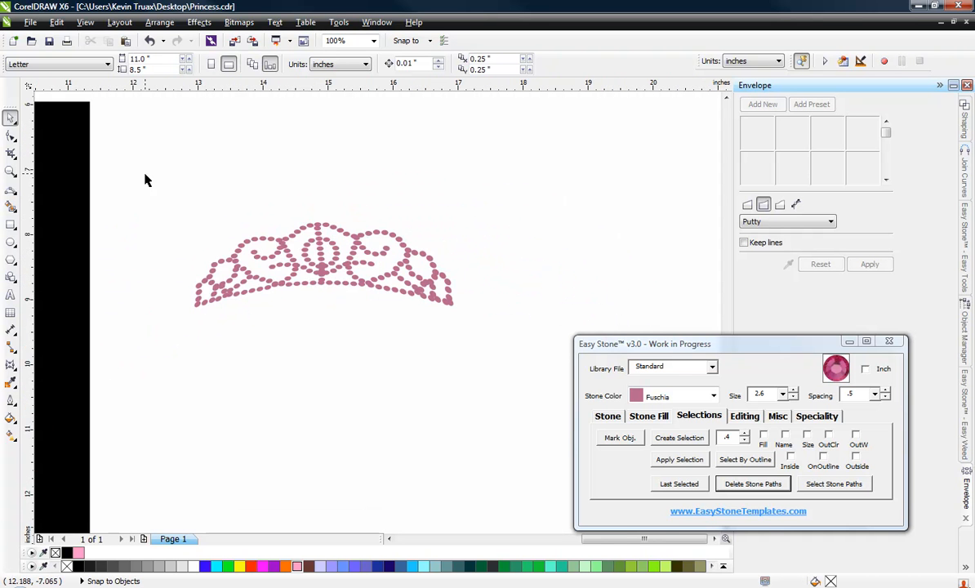
drag(146, 180, 508, 349)
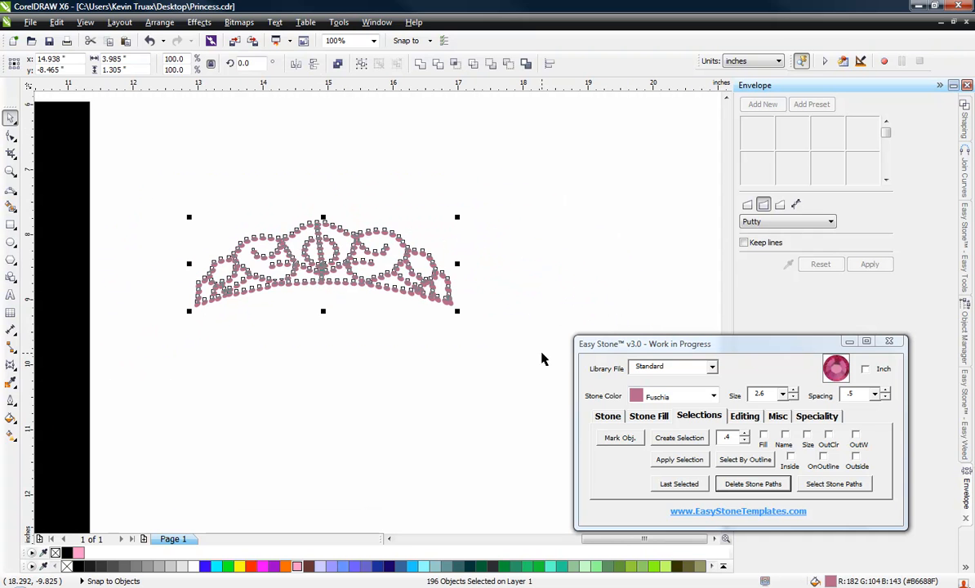
click(609, 417)
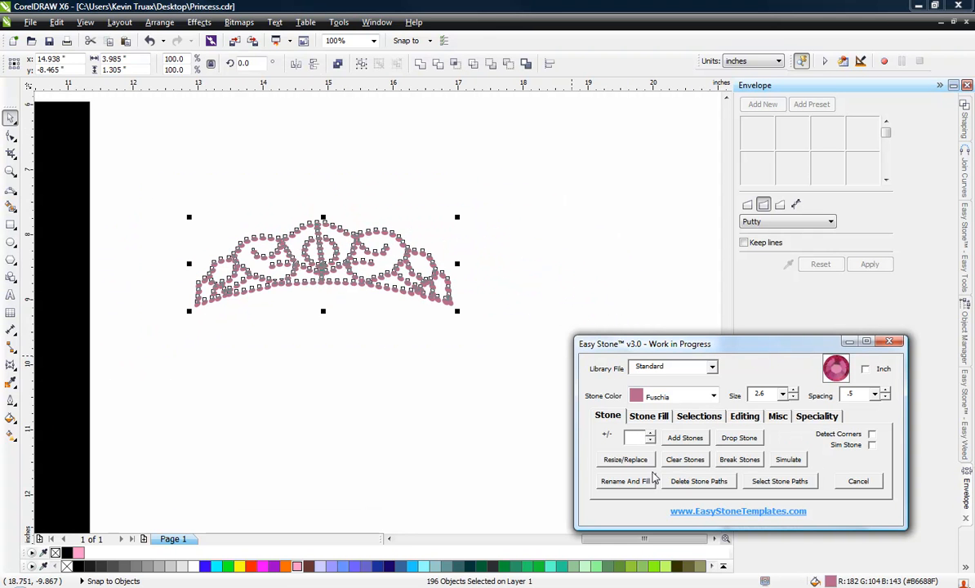
click(628, 462)
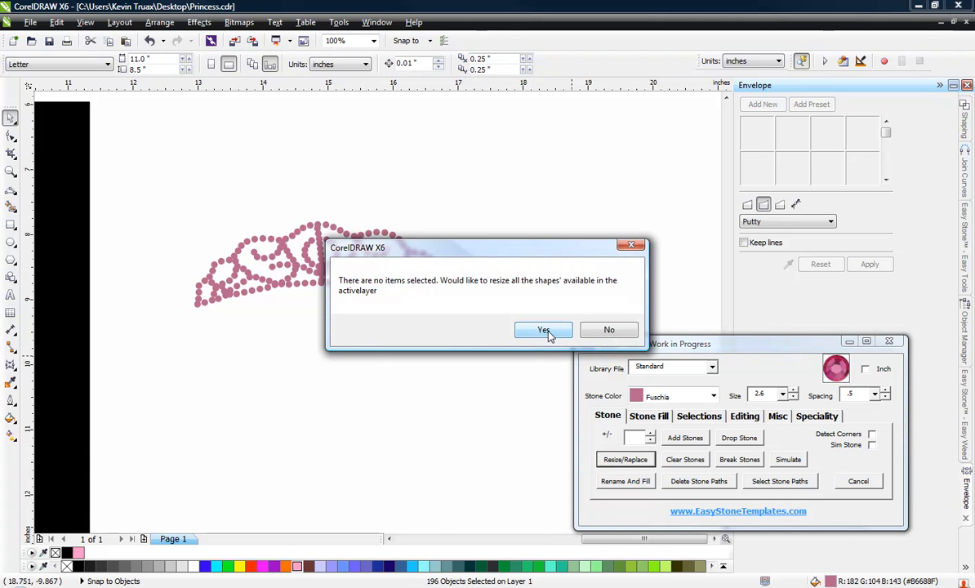
click(544, 332)
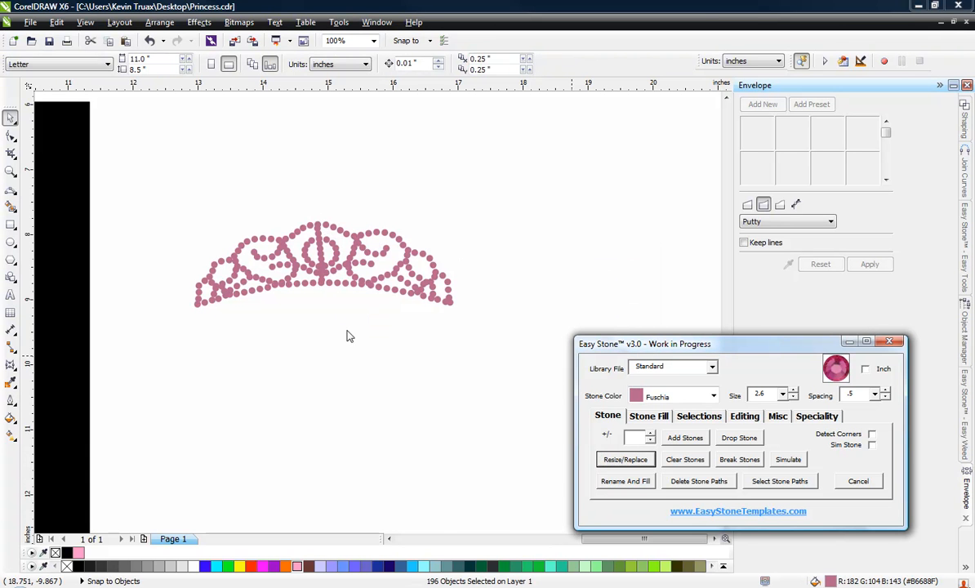
Step: Examine the resized tiara stones for roundness and overlaps, comparing the tiara with the rest of the Princess design
scroll(360, 343, down, 2)
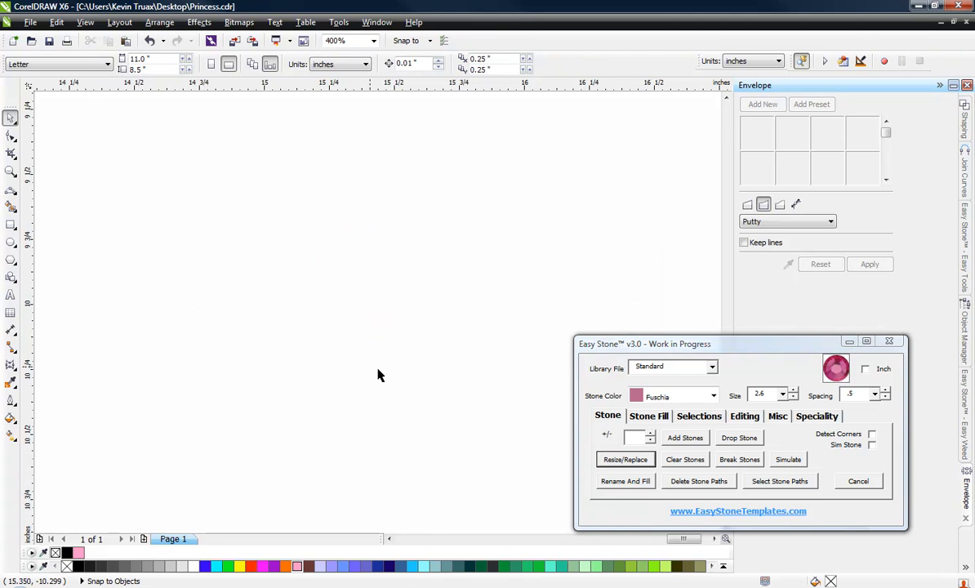
scroll(374, 279, up, 5)
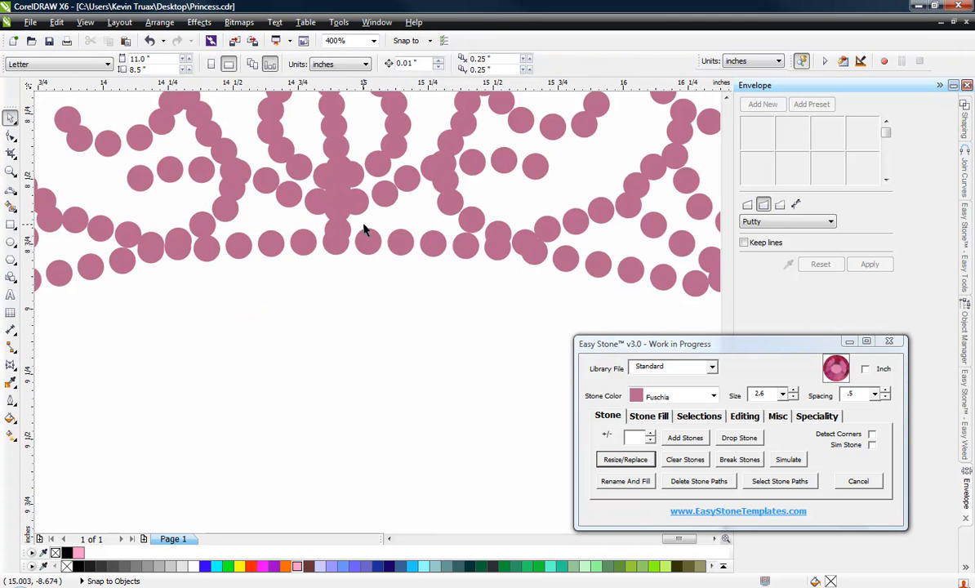
scroll(365, 232, up, 2)
click(377, 278)
scroll(378, 279, down, 4)
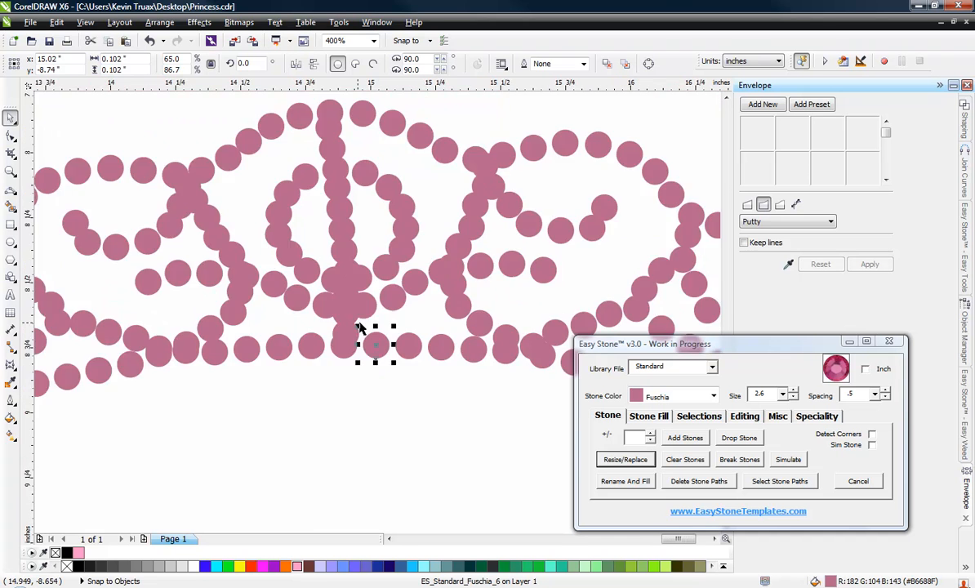
scroll(388, 280, down, 1)
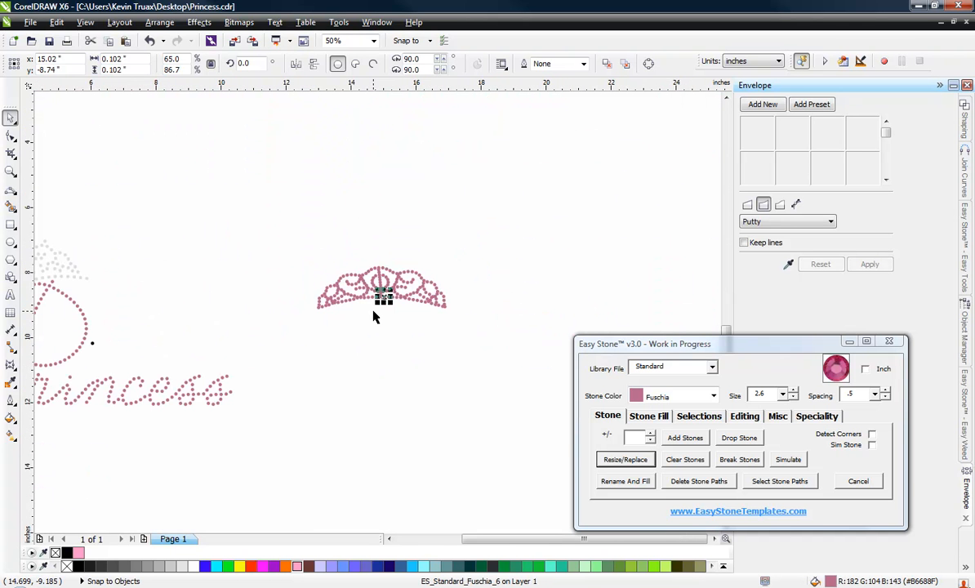
scroll(373, 314, down, 1)
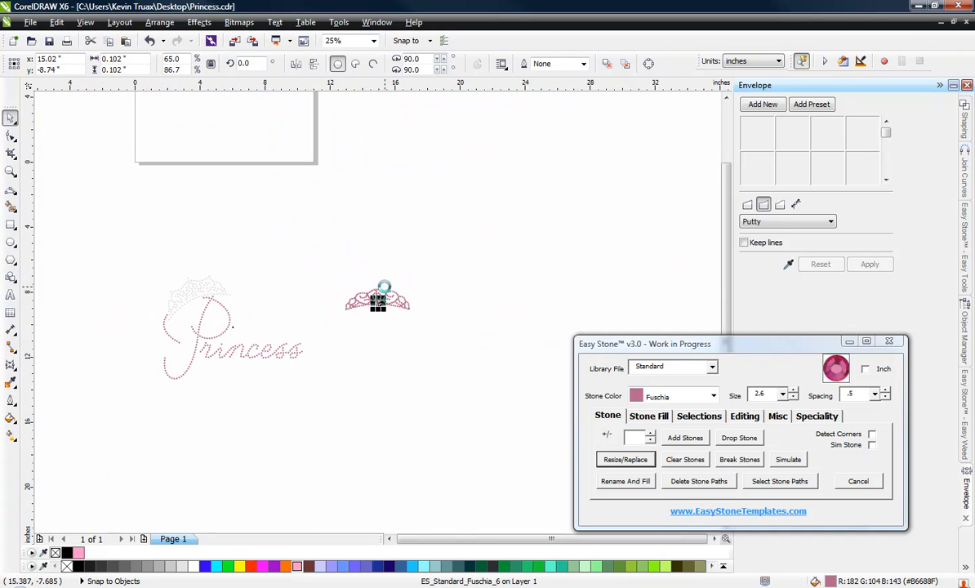
scroll(383, 296, up, 2)
click(351, 258)
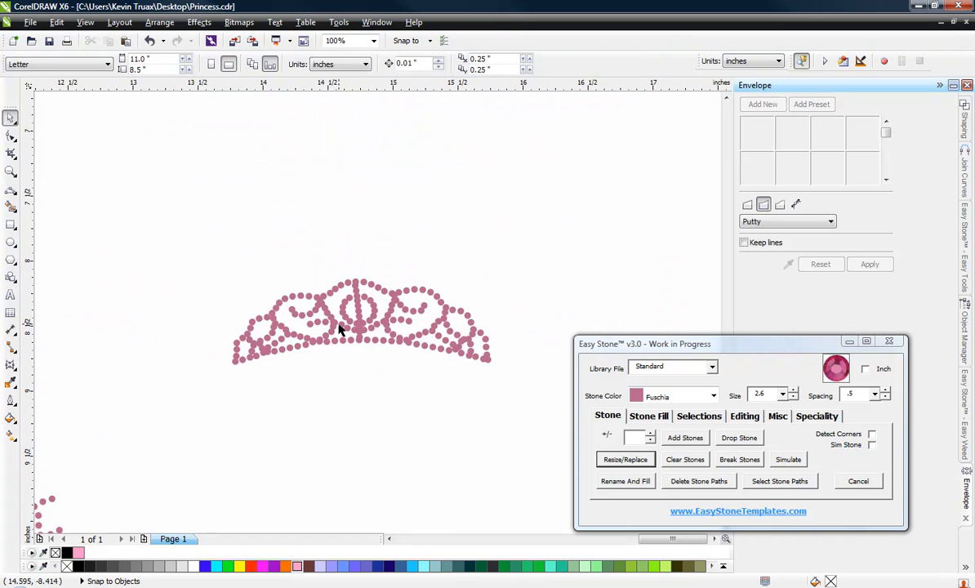
scroll(336, 318, up, 1)
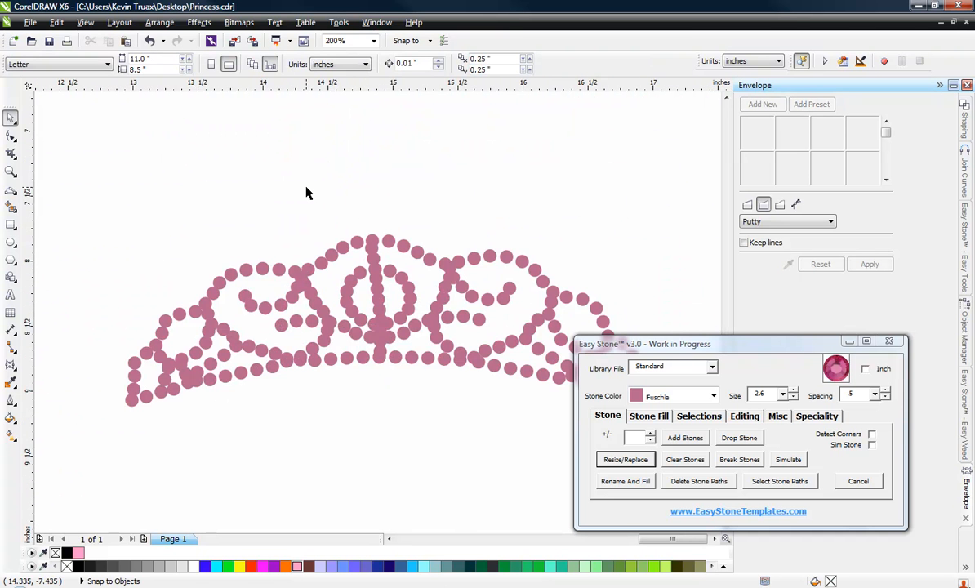
Step: Delete the stones in the tiara's right half and remove excess stones along its centre column
scroll(306, 193, down, 1)
drag(526, 167, 344, 334)
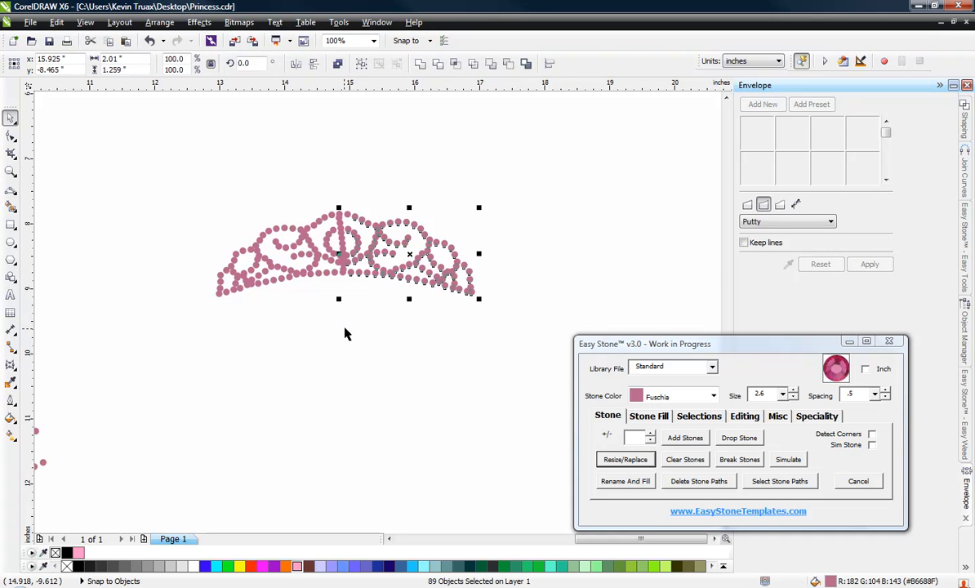
key(Delete)
scroll(341, 215, up, 2)
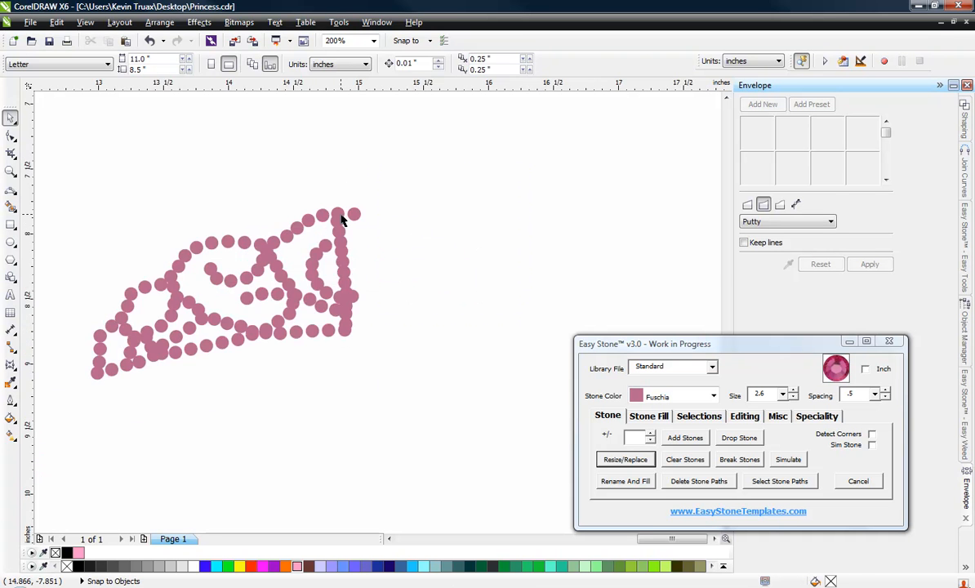
drag(317, 235, 345, 246)
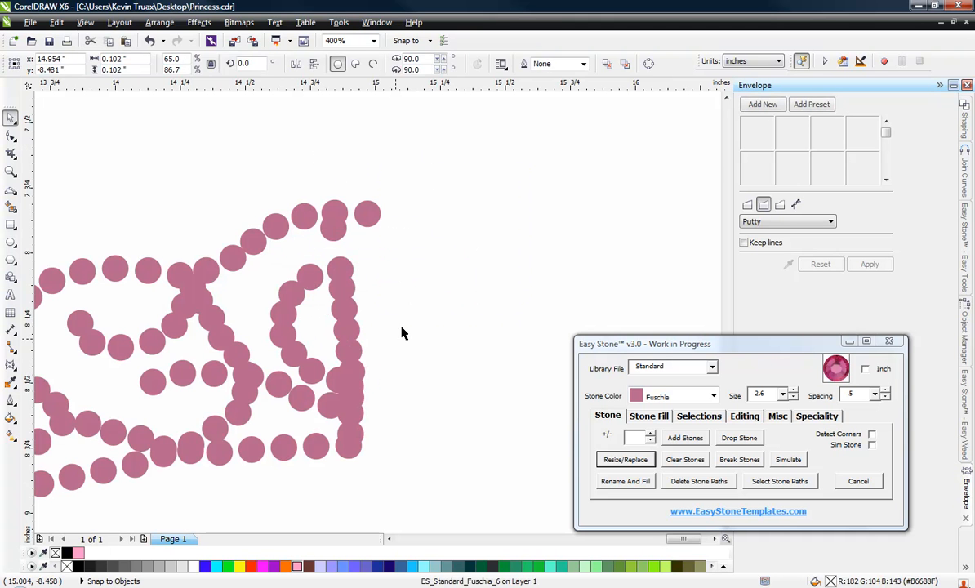
Step: Run Check Spacing on all stones of the tiara's left half to clear the overlapping ones
scroll(441, 304, down, 2)
drag(463, 247, 199, 431)
click(745, 416)
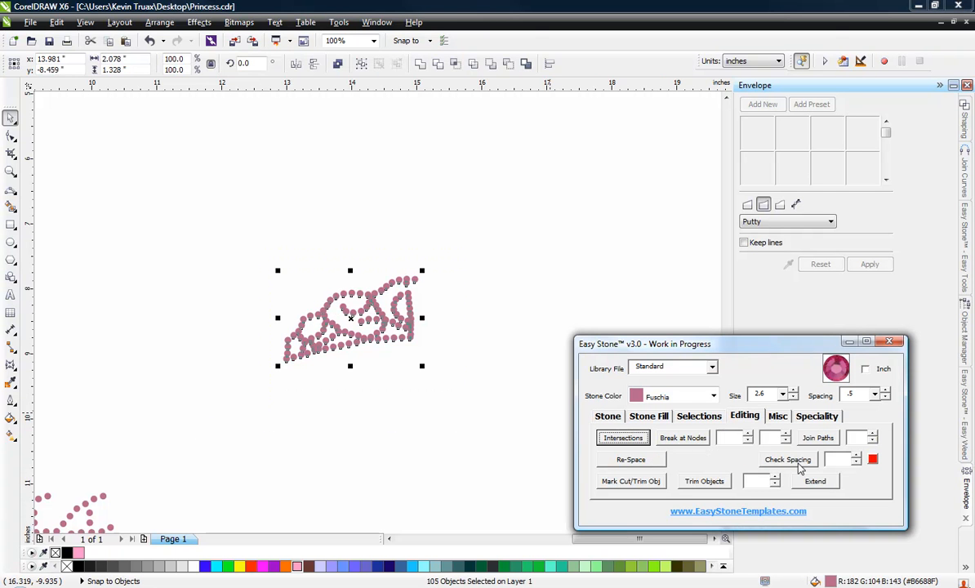
click(798, 462)
click(595, 331)
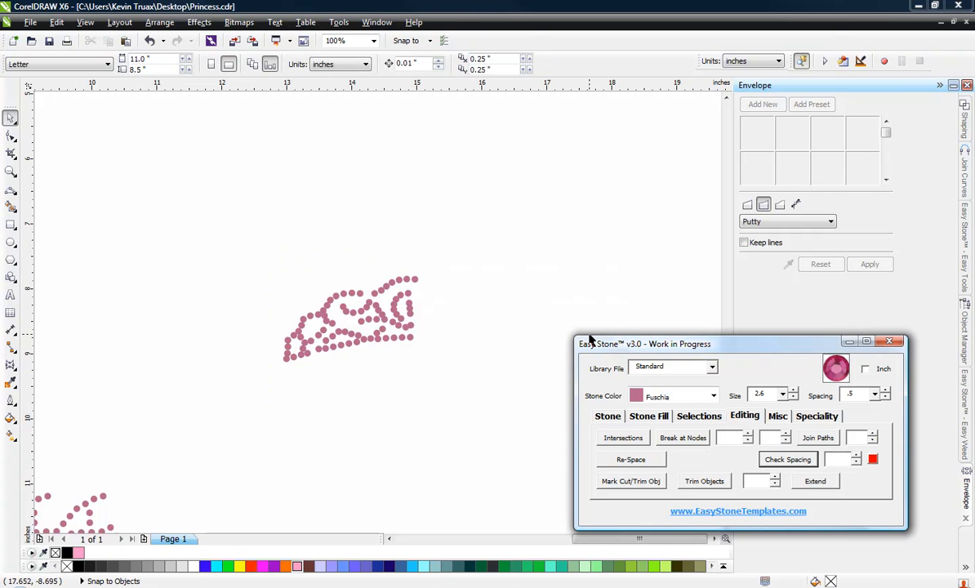
scroll(379, 326, up, 2)
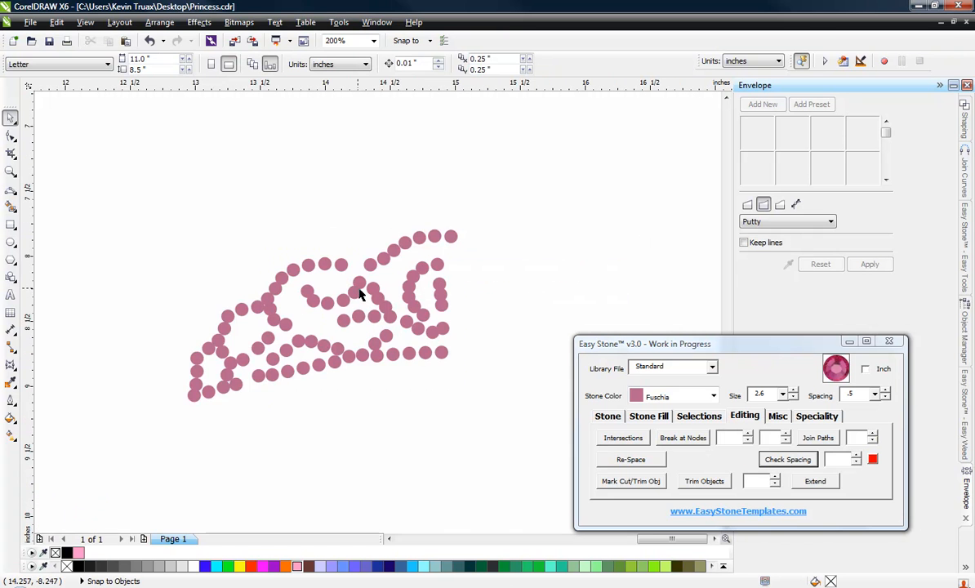
scroll(442, 286, up, 1)
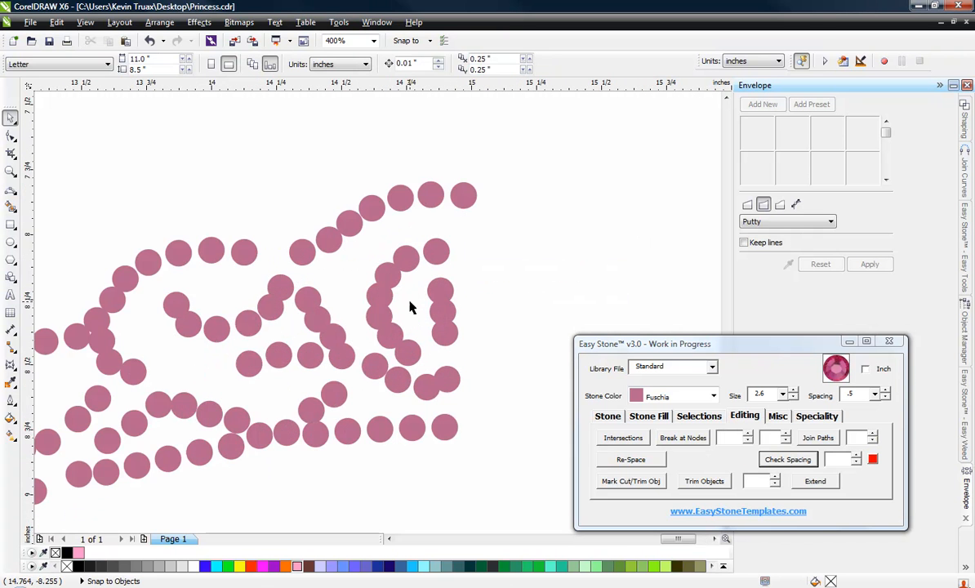
Step: Reposition the touching stones along the tiara's far-left edge so each one stands clear of its neighbours
scroll(394, 228, down, 1)
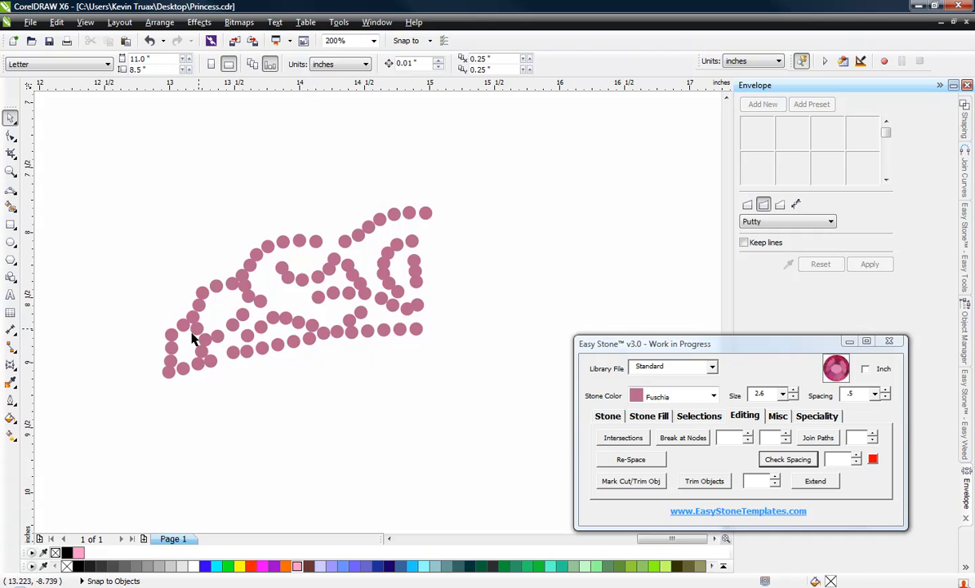
scroll(145, 357, up, 2)
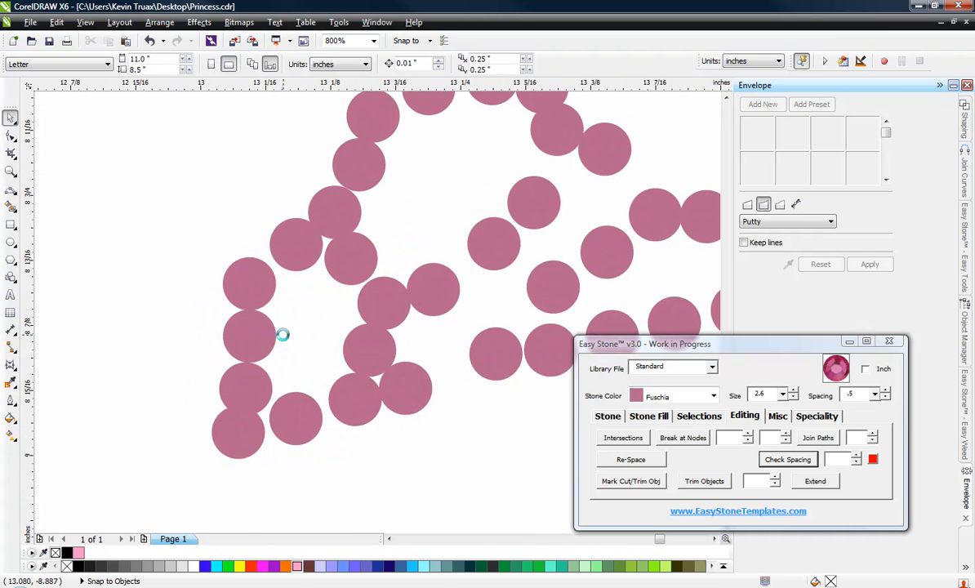
scroll(281, 333, up, 1)
drag(226, 260, 184, 214)
drag(225, 289, 229, 259)
drag(222, 403, 234, 366)
drag(226, 321, 231, 317)
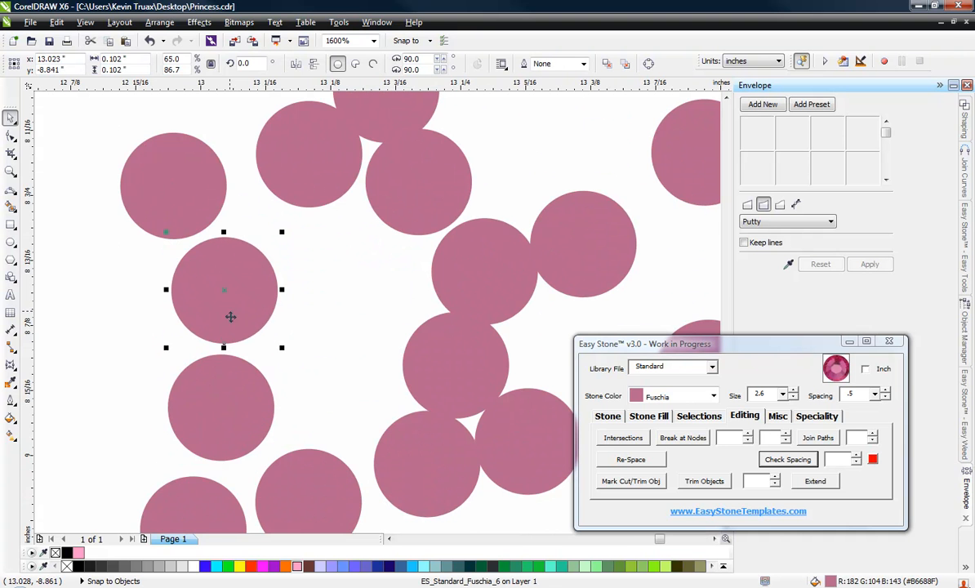
scroll(237, 416, up, 1)
drag(239, 409, 231, 413)
scroll(249, 392, down, 2)
scroll(342, 377, up, 1)
Step: Spread out the crowded stones of the inner line beside the tiara's left edge
drag(359, 390, 314, 370)
drag(451, 472, 464, 461)
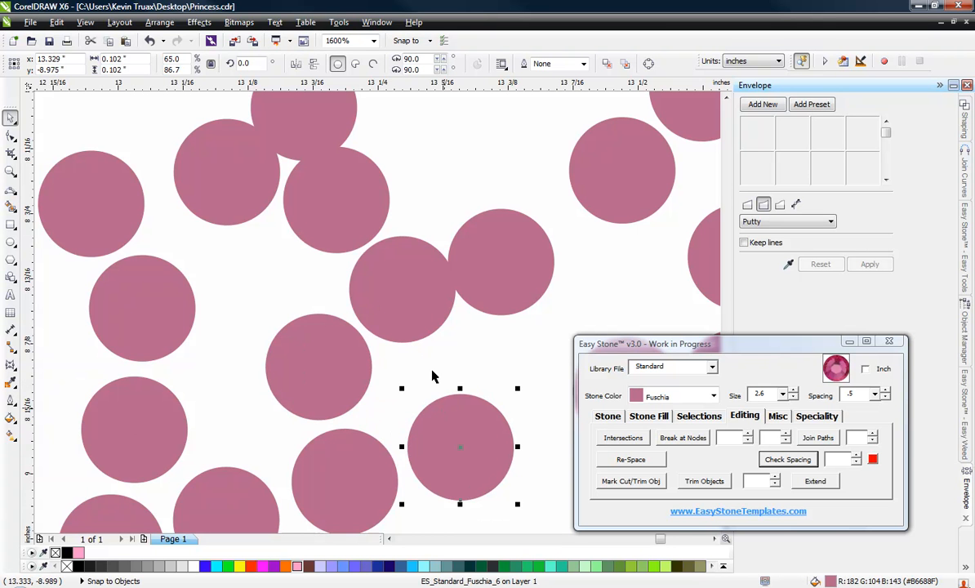
scroll(387, 292, down, 1)
scroll(417, 254, up, 1)
drag(460, 311, 490, 316)
drag(368, 313, 375, 319)
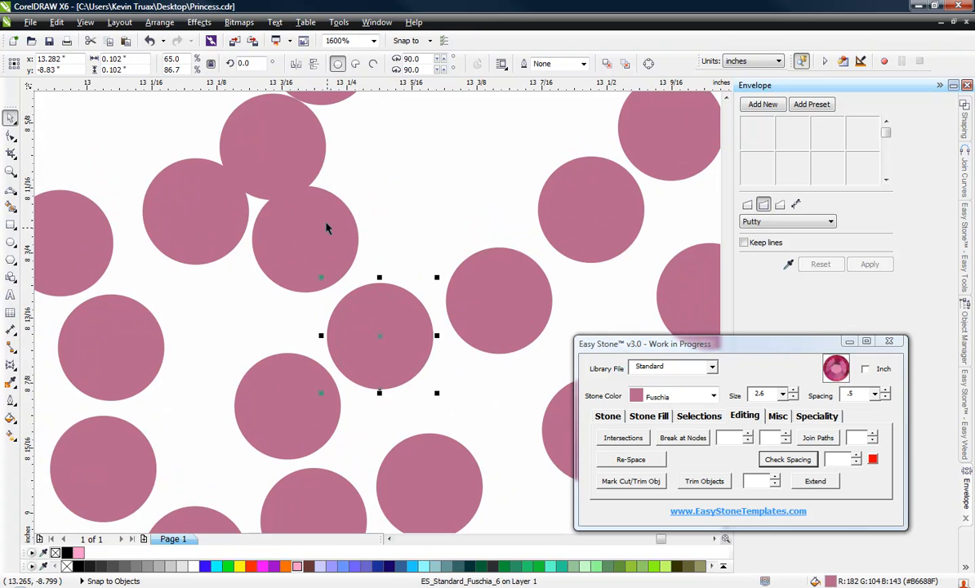
Step: Separate the stones where the inner line meets the tiara's upper-left outline, and even out the outline's first bend
scroll(254, 260, down, 1)
scroll(237, 245, up, 1)
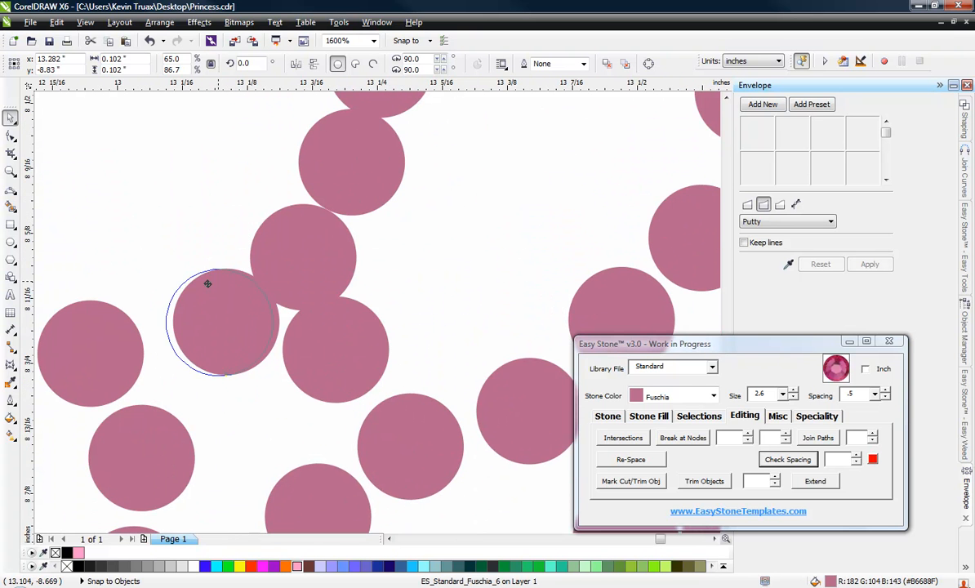
drag(208, 283, 186, 286)
drag(313, 310, 292, 340)
drag(344, 185, 276, 163)
scroll(285, 331, down, 1)
scroll(285, 331, up, 1)
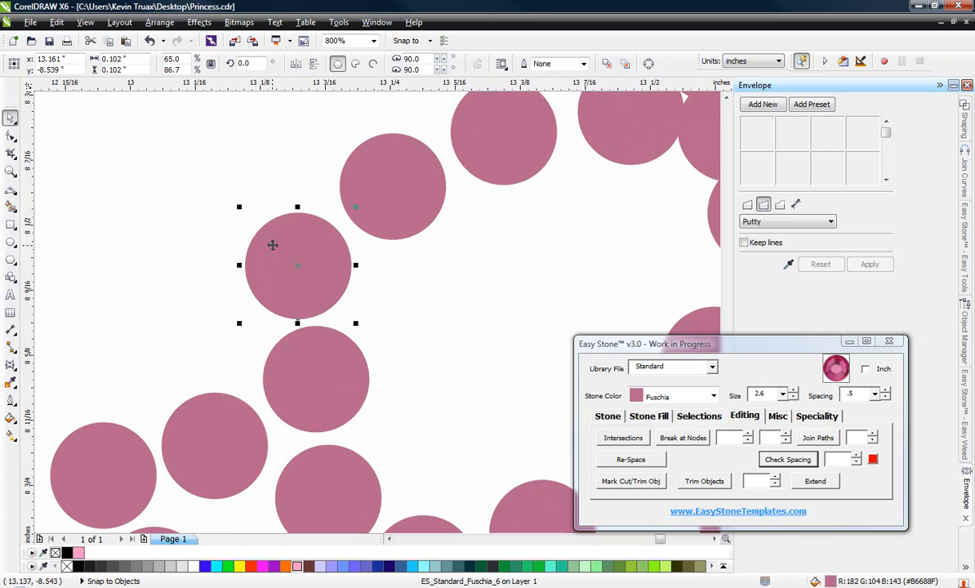
mouse_move(272, 246)
mouse_down()
mouse_move(289, 250)
mouse_move(285, 260)
mouse_up()
scroll(287, 379, down, 1)
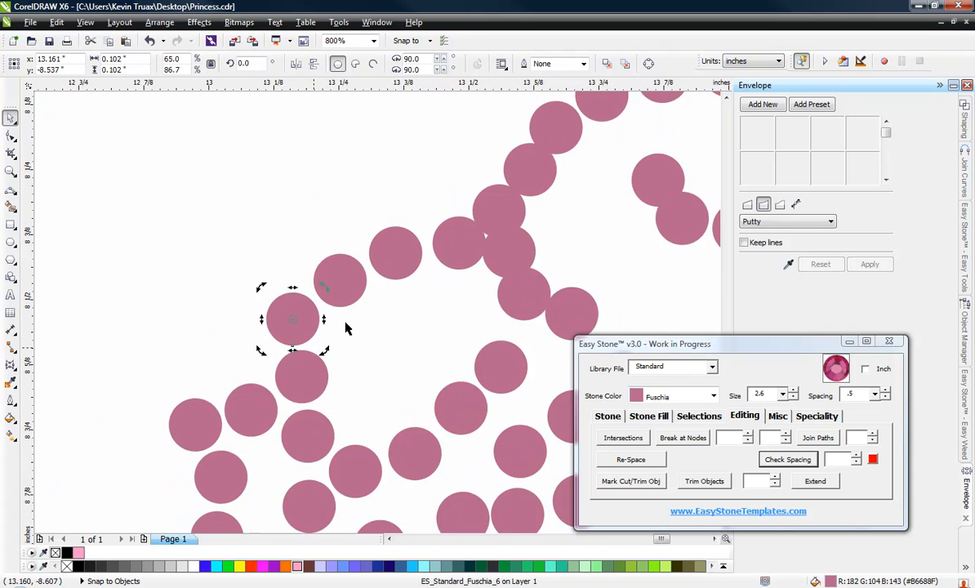
scroll(431, 258, up, 1)
click(327, 287)
scroll(315, 246, down, 1)
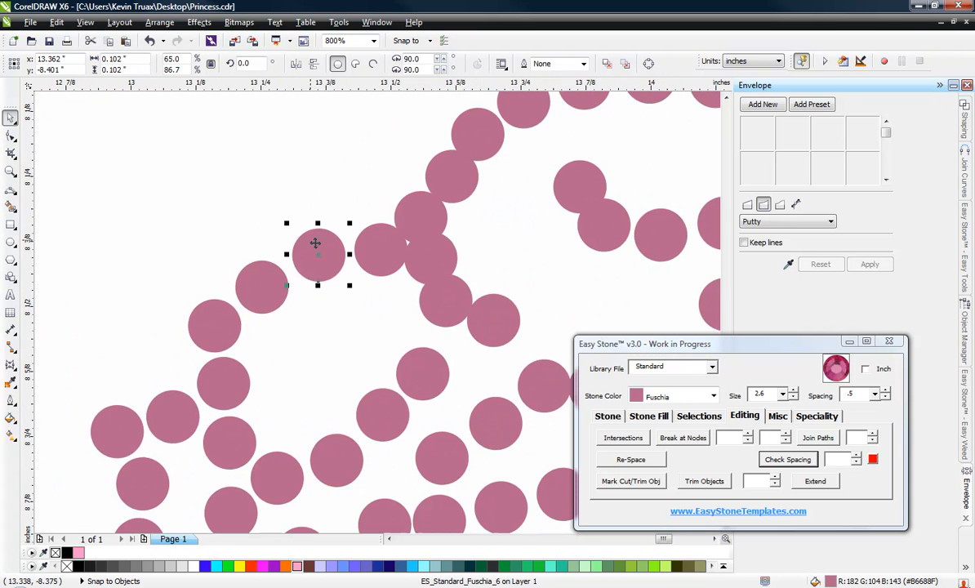
Step: Move apart the overlapping stones where the large arch's left leg branches from the outline
scroll(441, 270, up, 1)
mouse_move(447, 328)
mouse_down()
mouse_move(435, 368)
mouse_move(449, 341)
mouse_up()
scroll(354, 306, down, 1)
scroll(448, 343, up, 1)
drag(333, 190, 396, 199)
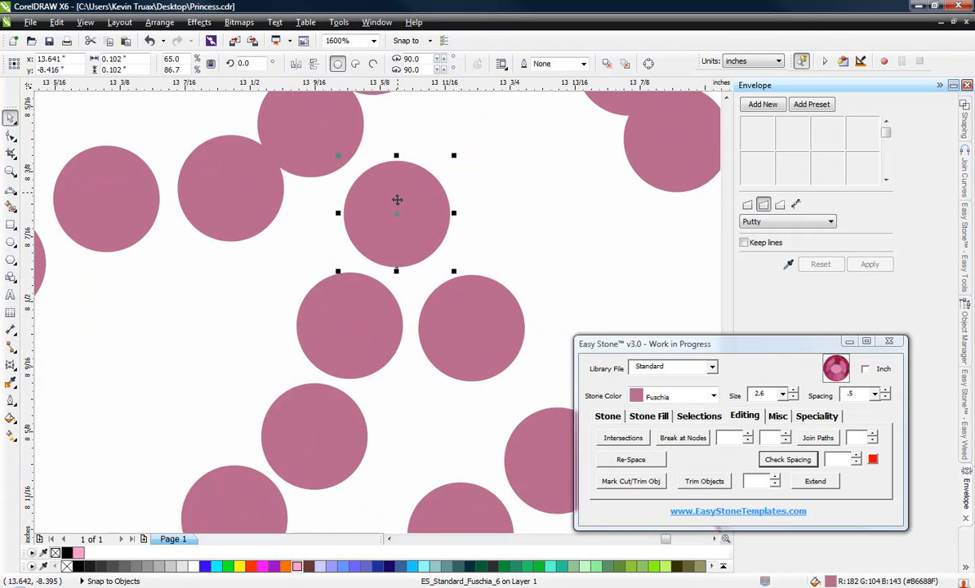
scroll(277, 276, down, 1)
scroll(264, 207, up, 2)
drag(230, 303, 222, 353)
scroll(222, 360, down, 1)
drag(313, 226, 286, 241)
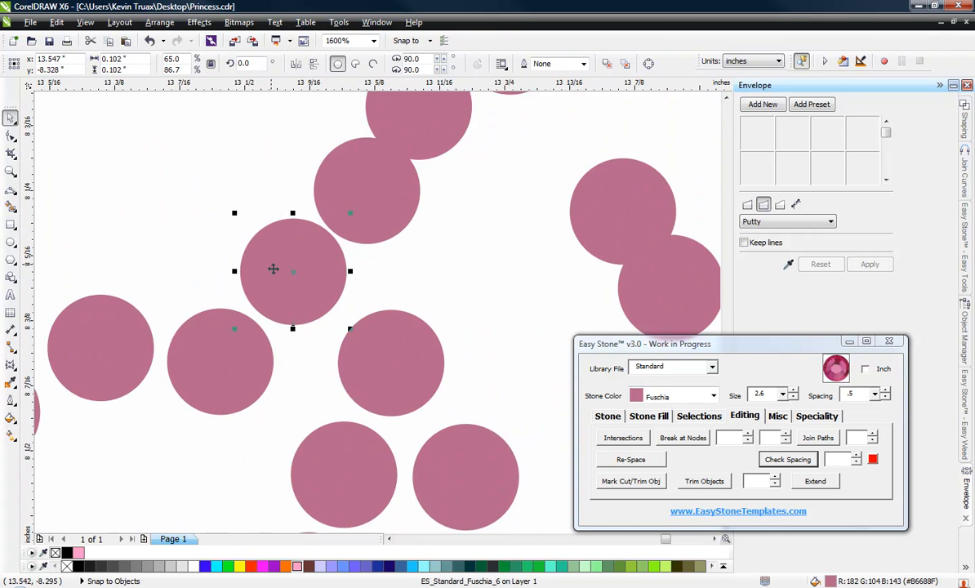
Step: Space out the overlapping stones climbing the left side of the large arch
scroll(273, 294, down, 2)
scroll(293, 279, up, 2)
drag(292, 278, 350, 317)
drag(371, 217, 370, 219)
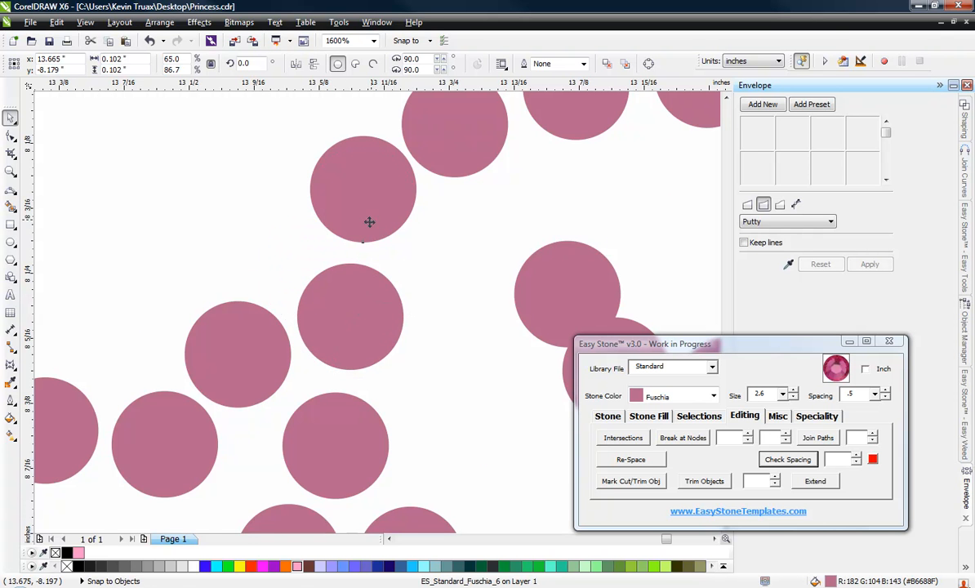
Step: Separate the stones at both ends of the swirl under the large arch, shifting its upper-right end stone into the outline gap
scroll(296, 256, down, 1)
scroll(425, 274, up, 1)
drag(435, 276, 419, 252)
scroll(379, 286, down, 2)
scroll(502, 253, up, 2)
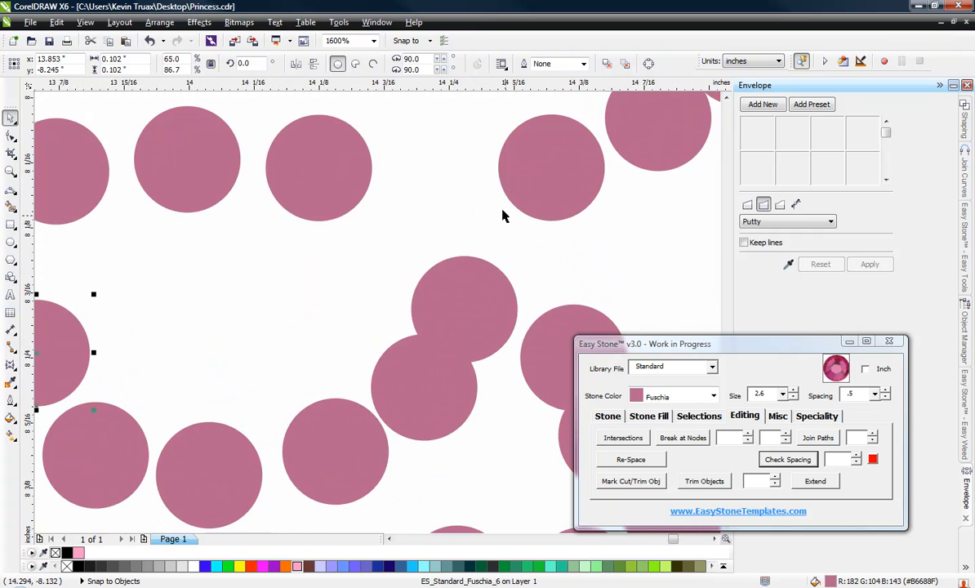
drag(478, 317, 451, 233)
drag(432, 379, 427, 348)
scroll(399, 262, down, 1)
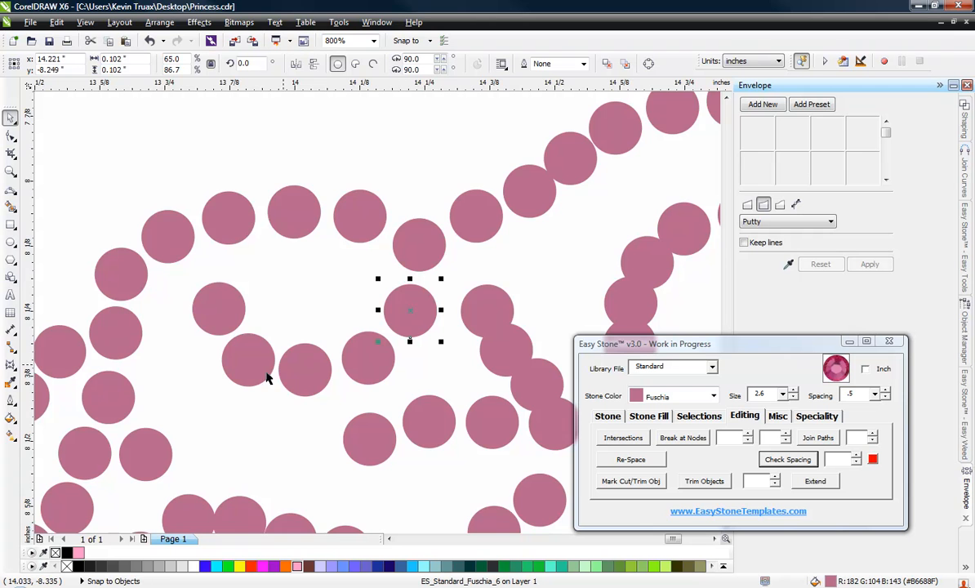
scroll(308, 329, down, 2)
scroll(353, 328, up, 2)
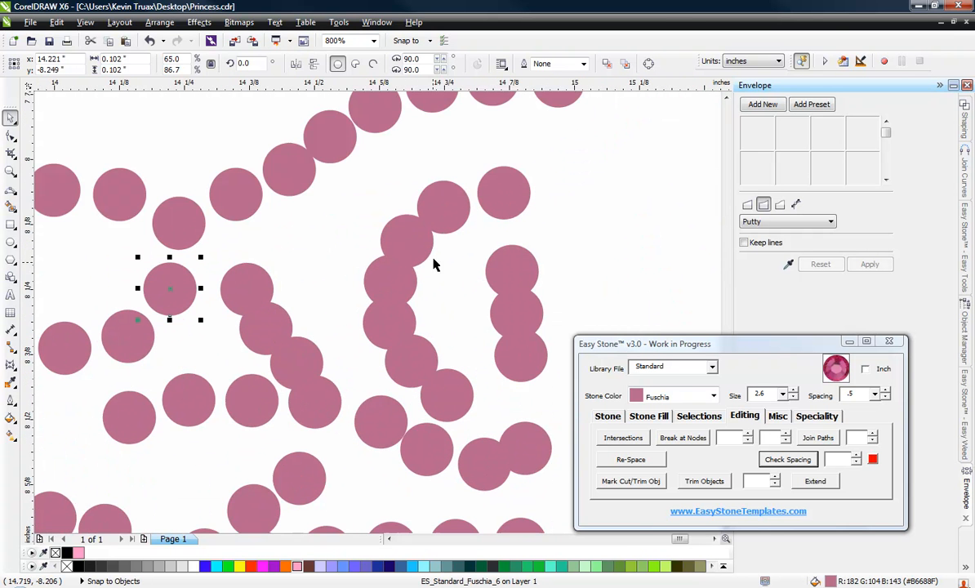
Step: Delete one overlapping stone from the left side of the tiara's central oval and space out the stones around the gap
scroll(401, 280, up, 1)
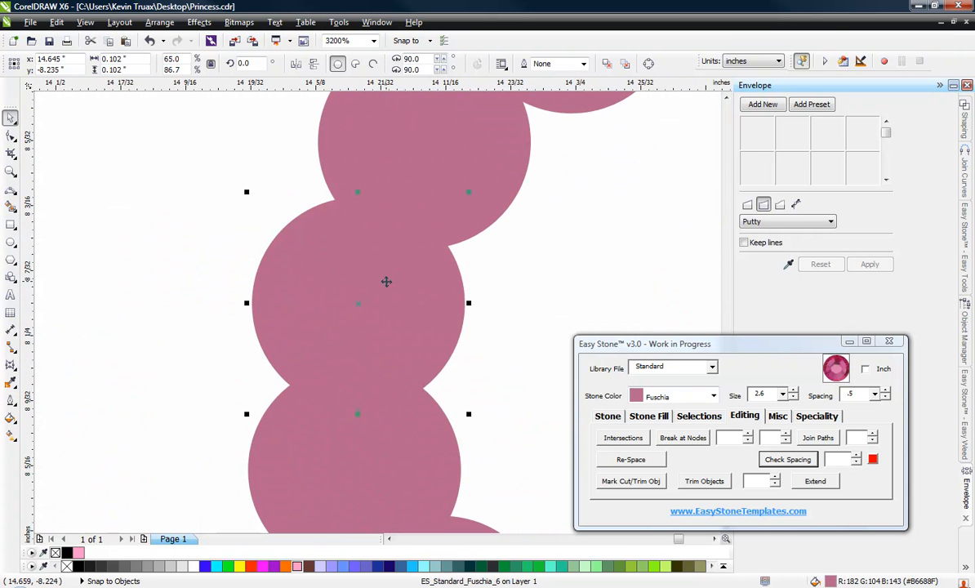
key(Delete)
scroll(278, 269, down, 2)
scroll(298, 253, up, 1)
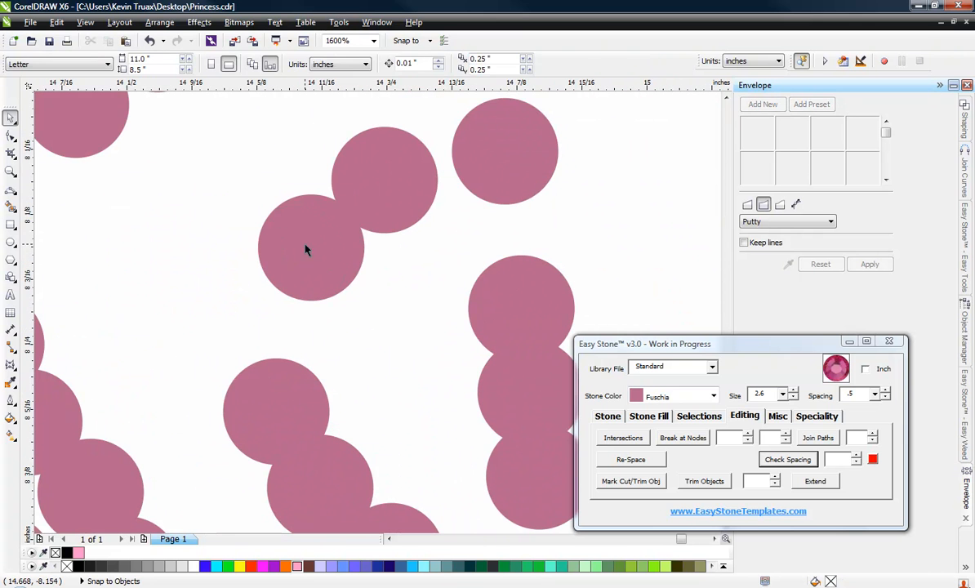
drag(284, 269, 285, 268)
drag(276, 422, 363, 369)
scroll(284, 264, down, 1)
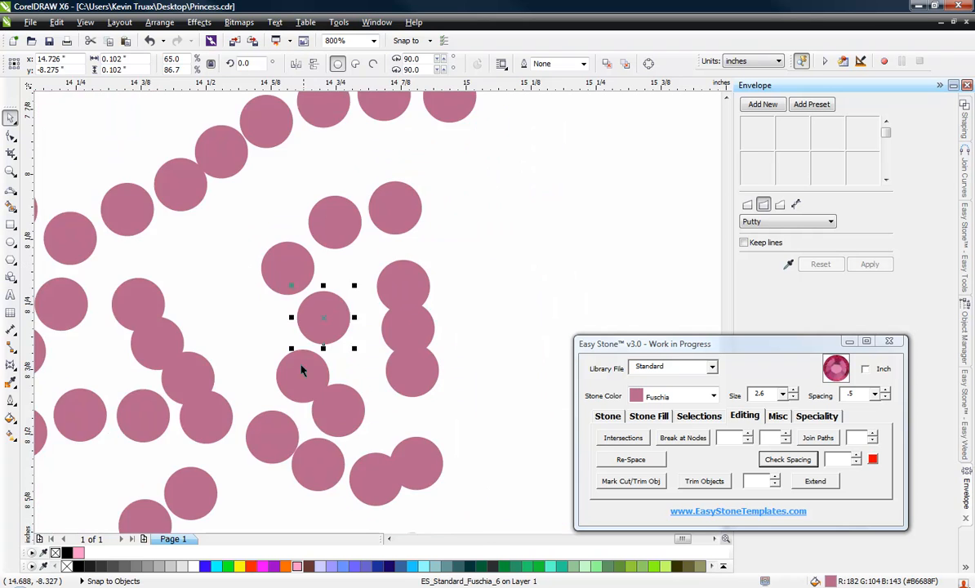
scroll(280, 340, up, 1)
drag(296, 394, 276, 377)
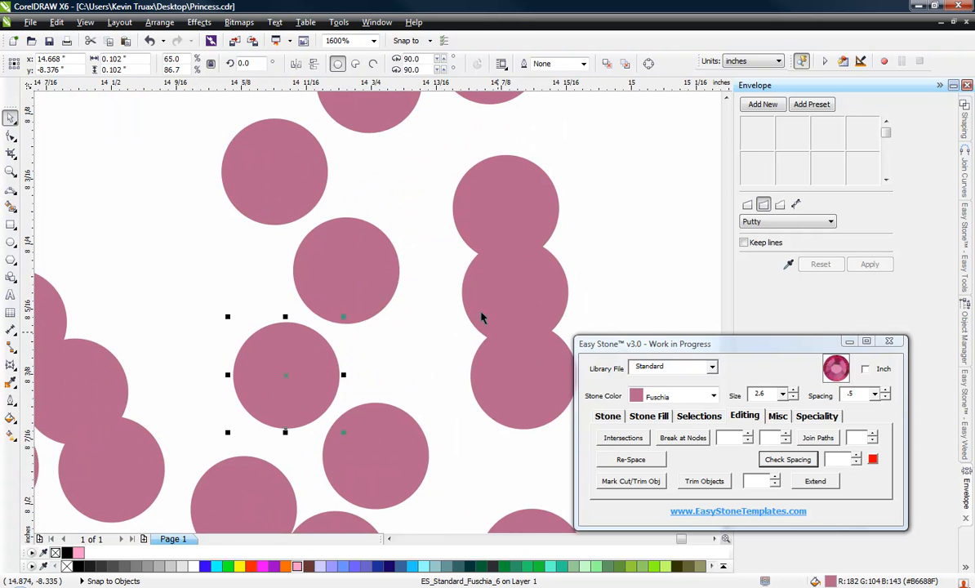
Step: Break up the stack of three overlapping stones on the central oval's right side by shifting them apart
scroll(460, 292, down, 1)
scroll(476, 318, up, 1)
drag(470, 291, 389, 338)
drag(528, 385, 546, 400)
drag(427, 340, 427, 323)
scroll(490, 213, down, 1)
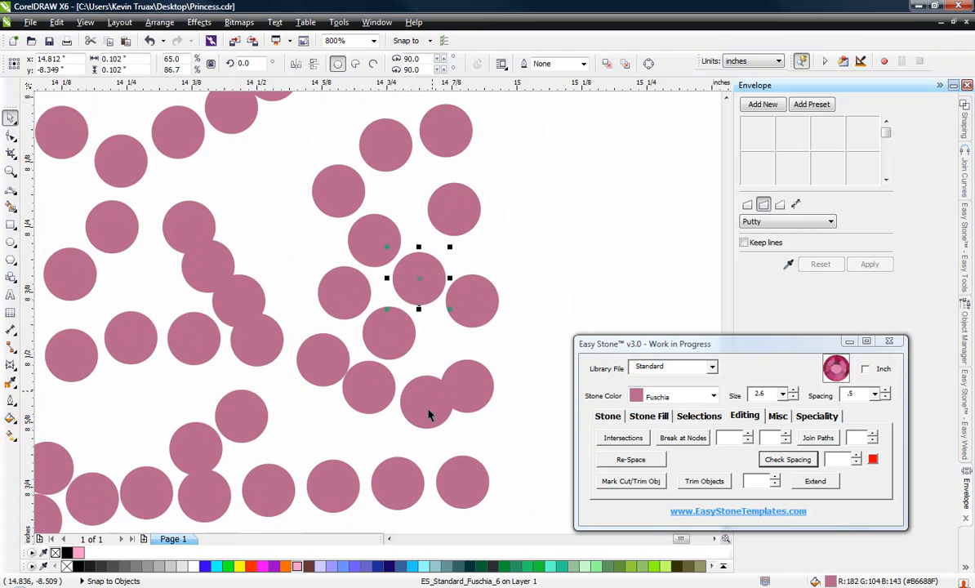
Step: Move apart the touching stones beneath the tiara's central oval
scroll(429, 415, up, 2)
drag(391, 386, 395, 457)
scroll(397, 374, down, 1)
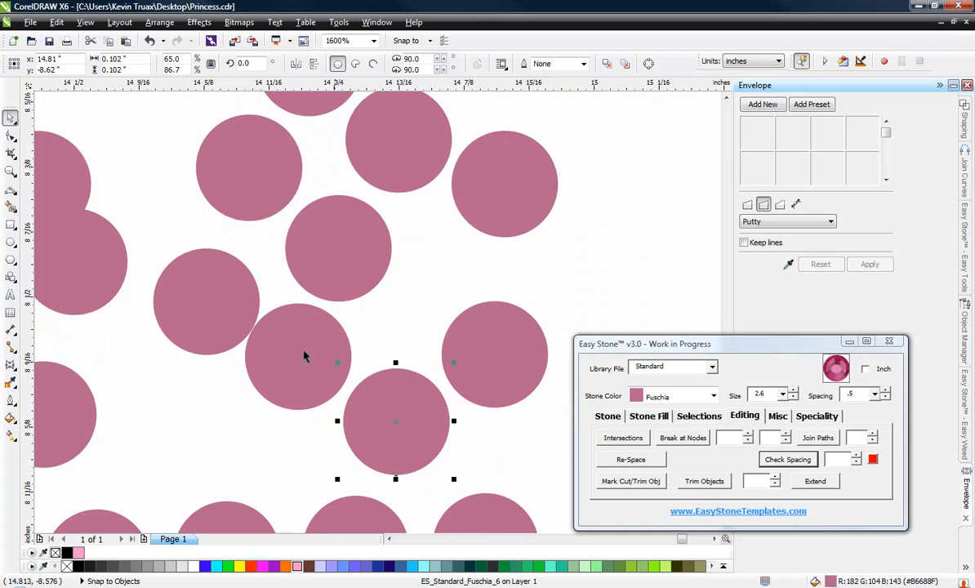
scroll(226, 303, up, 1)
drag(213, 307, 194, 265)
scroll(531, 342, down, 2)
scroll(404, 331, up, 1)
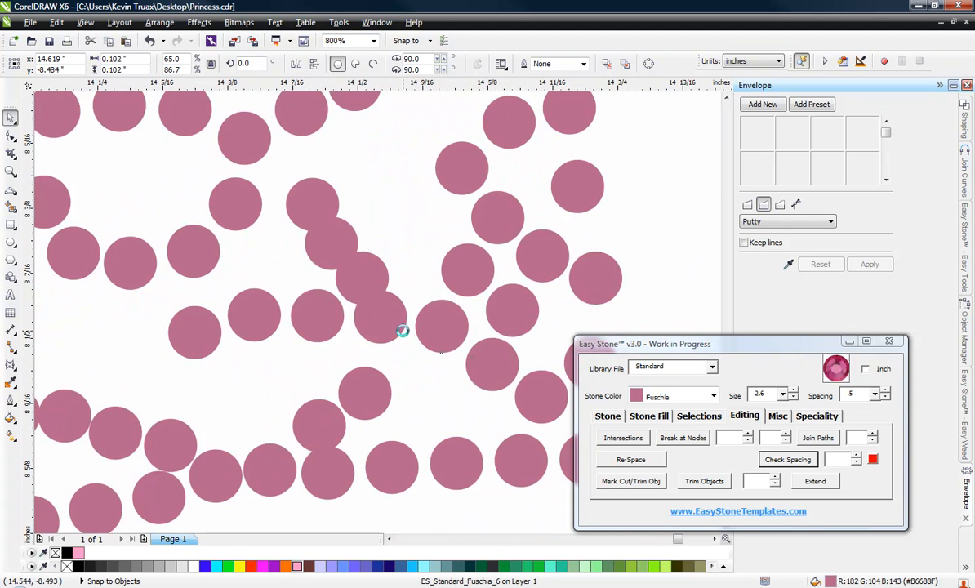
Step: Spread out the diagonal run of overlapping stones between the large arch's swirl and the central oval
drag(357, 336, 353, 371)
drag(342, 440, 361, 444)
drag(334, 260, 353, 259)
scroll(355, 304, down, 1)
scroll(298, 220, up, 2)
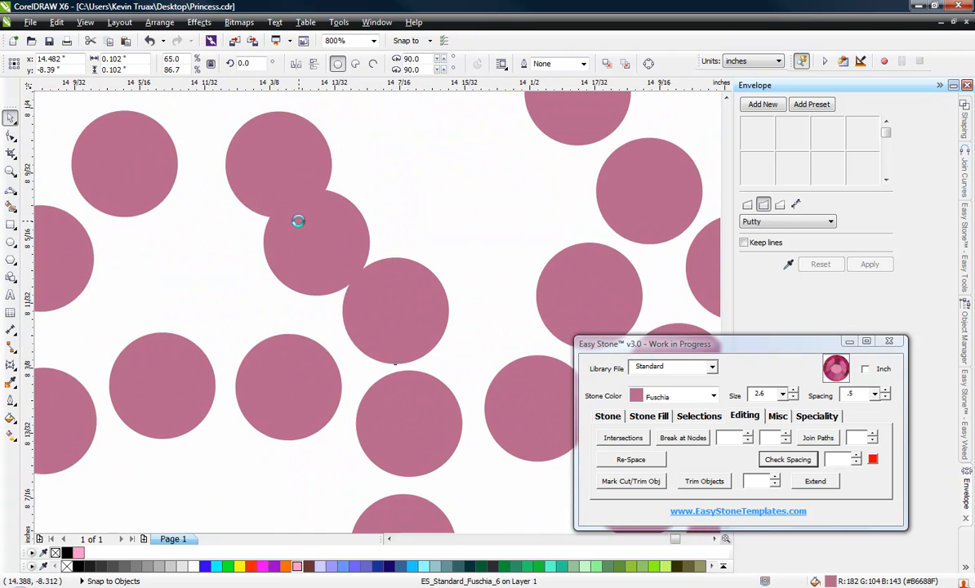
drag(292, 253, 227, 286)
scroll(309, 320, down, 1)
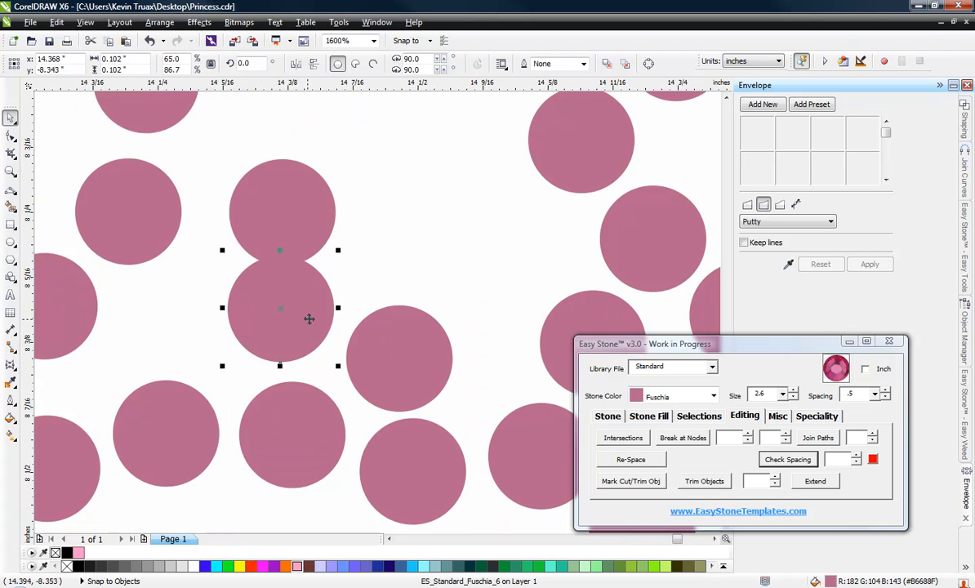
drag(307, 320, 318, 326)
drag(295, 222, 337, 179)
scroll(335, 183, down, 2)
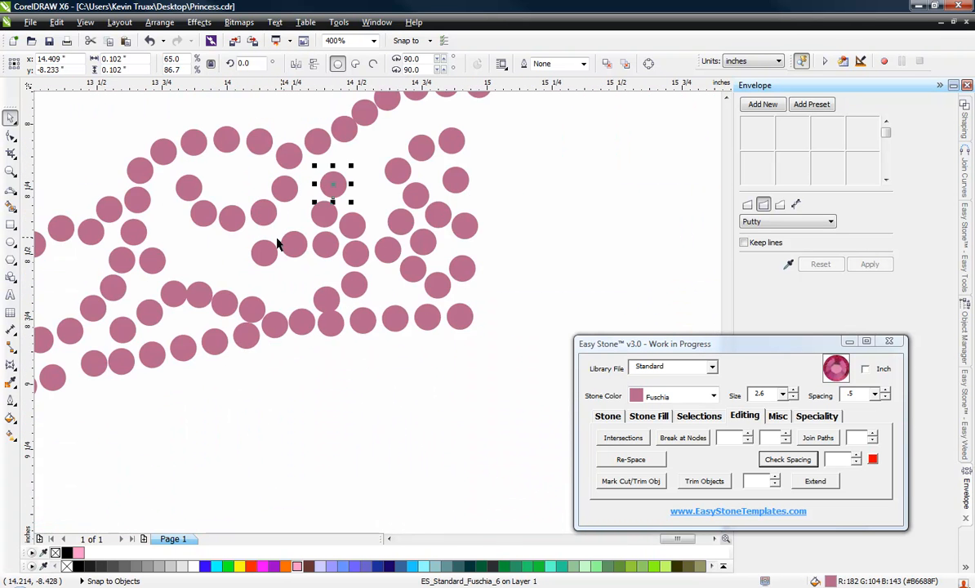
Step: Lift the two inner stones that touch the tiara's base row clear of it
scroll(277, 243, up, 1)
scroll(257, 233, up, 1)
drag(273, 267, 279, 241)
scroll(322, 237, down, 1)
scroll(468, 222, up, 1)
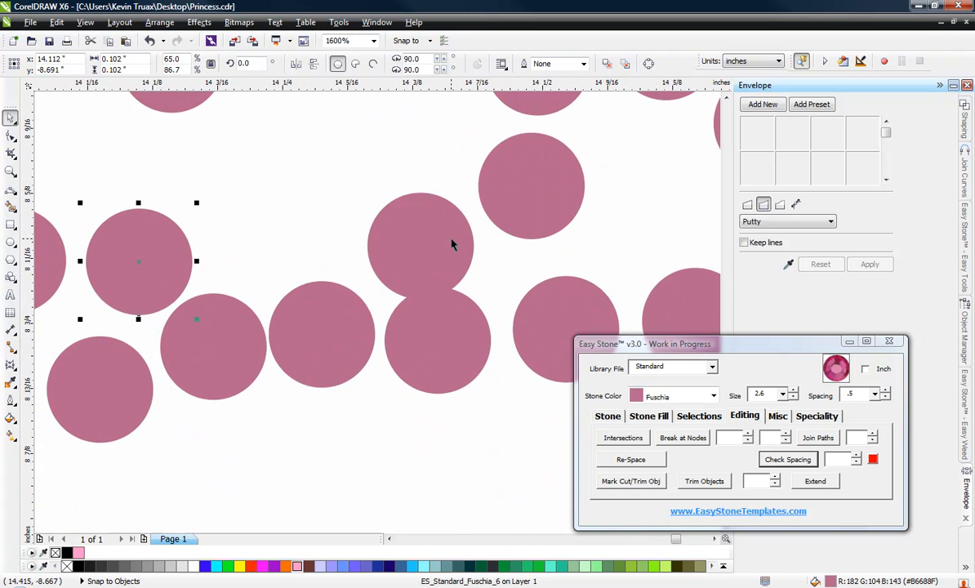
drag(453, 244, 446, 222)
scroll(474, 213, down, 2)
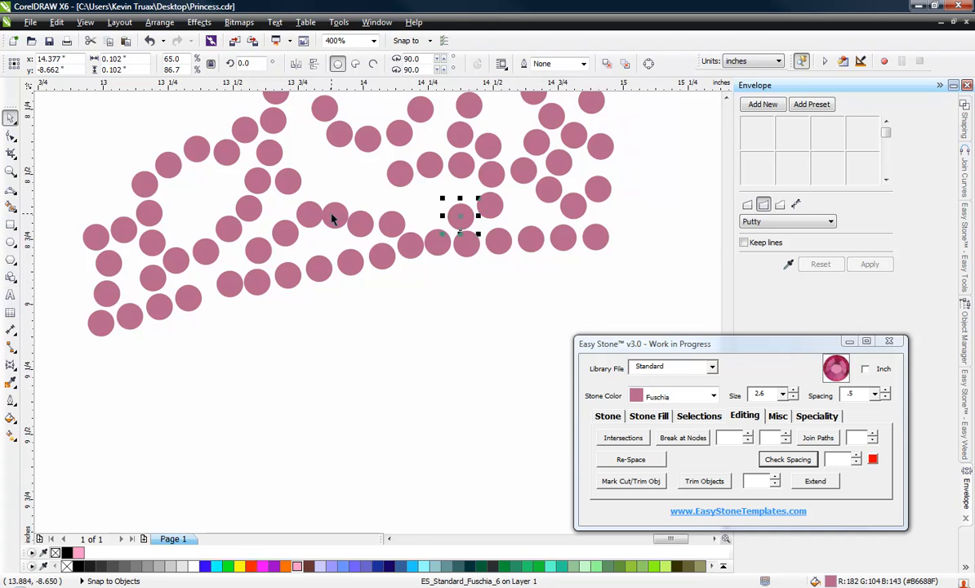
Step: Respace the crowded stones at the top of the small inner arch above the base row
scroll(335, 214, up, 2)
drag(348, 220, 361, 191)
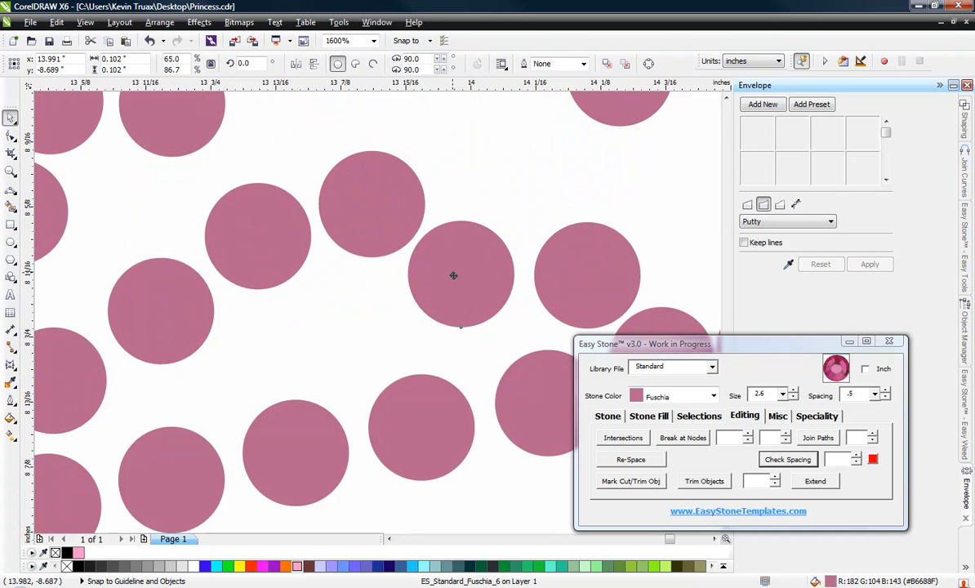
drag(453, 274, 464, 283)
click(141, 215)
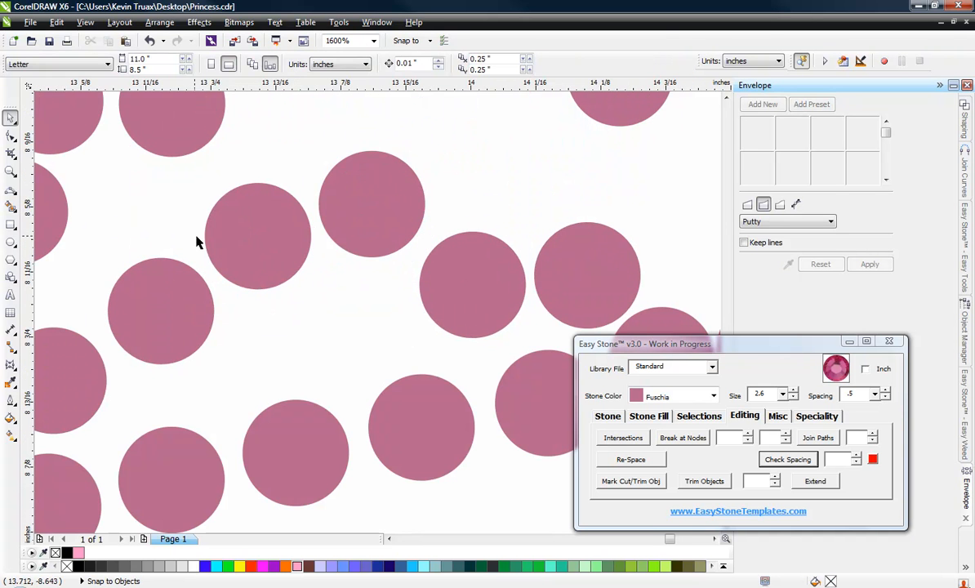
scroll(250, 285, down, 2)
scroll(296, 419, down, 1)
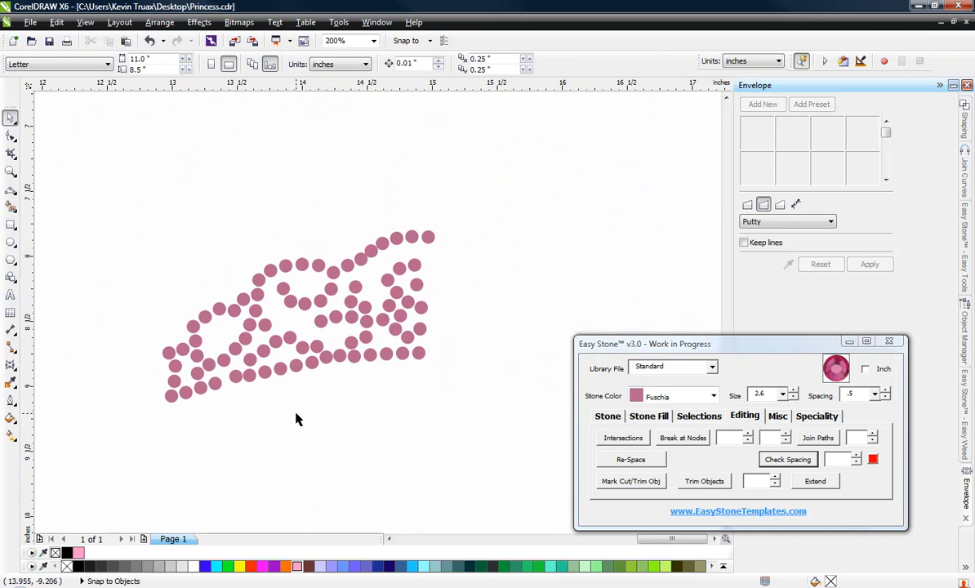
Step: Shift the crowded stone on the outline's rise toward the centre peak down, away from its upper neighbour
scroll(365, 249, up, 3)
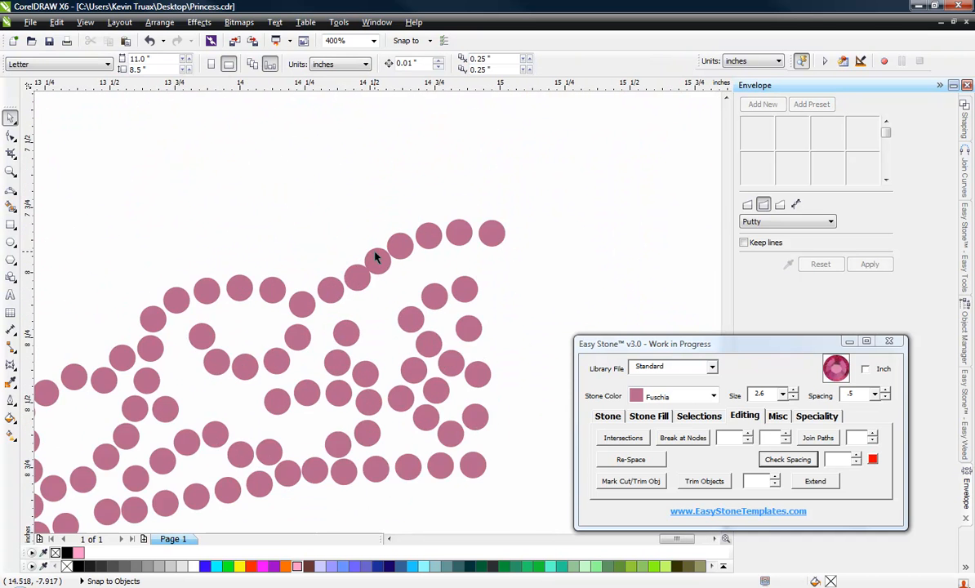
click(422, 337)
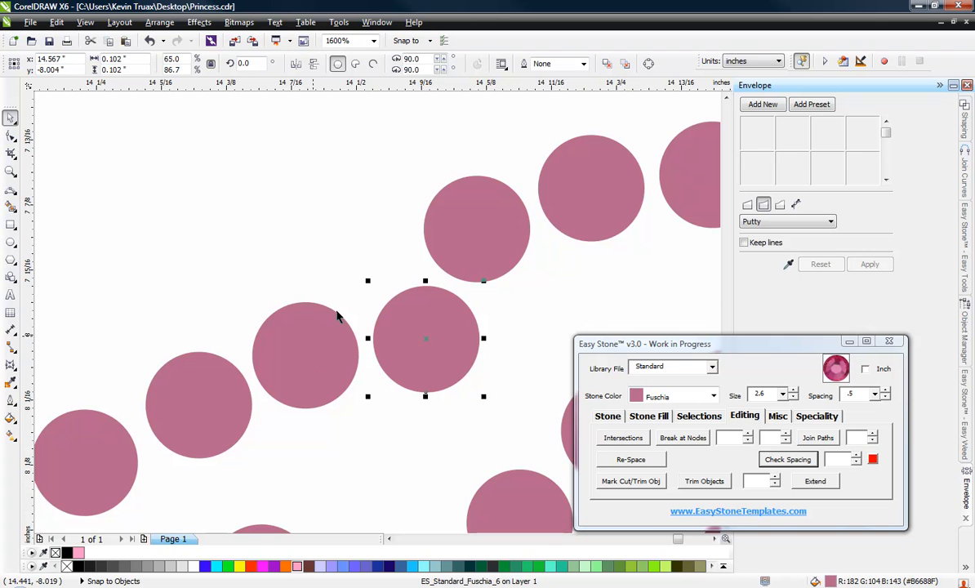
click(428, 263)
click(276, 181)
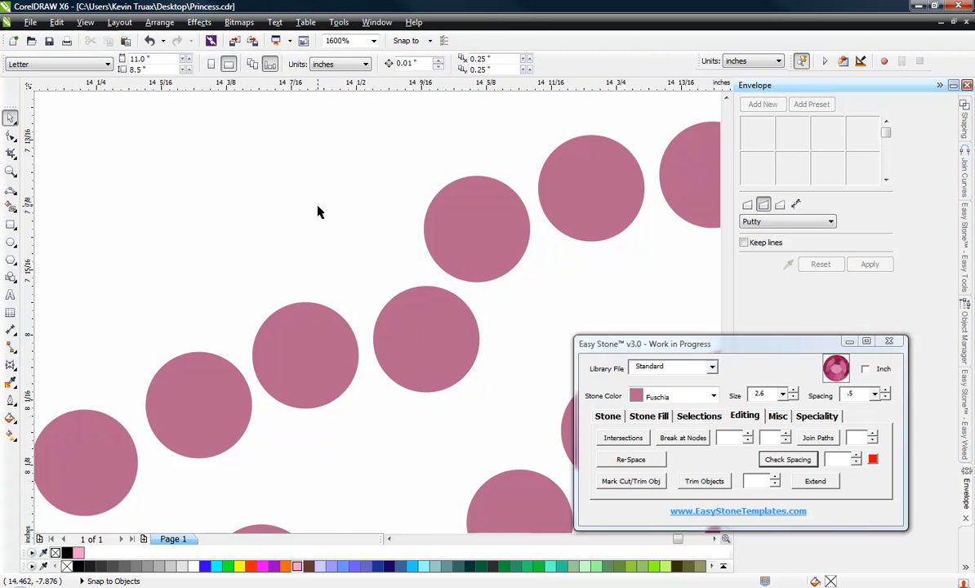
scroll(318, 212, down, 2)
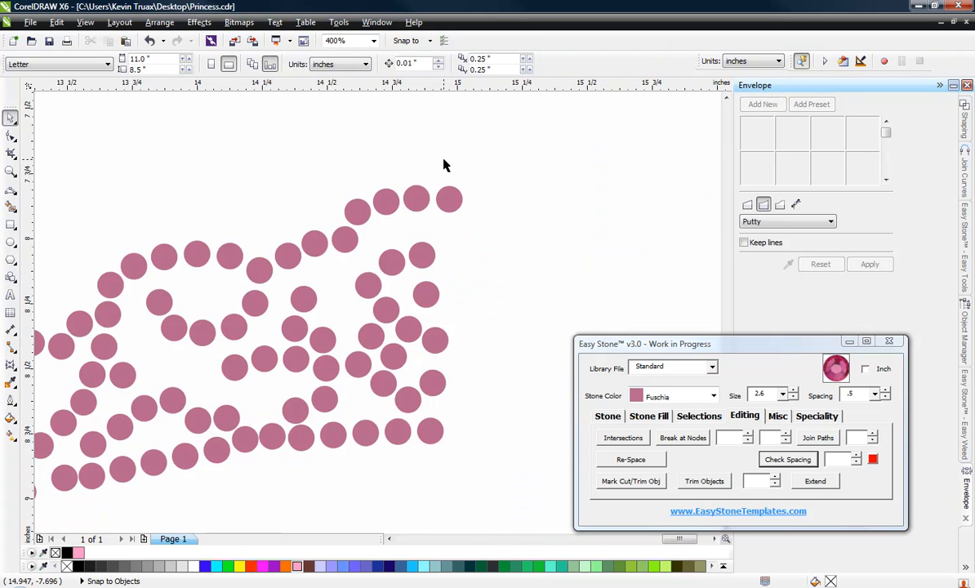
scroll(445, 166, down, 1)
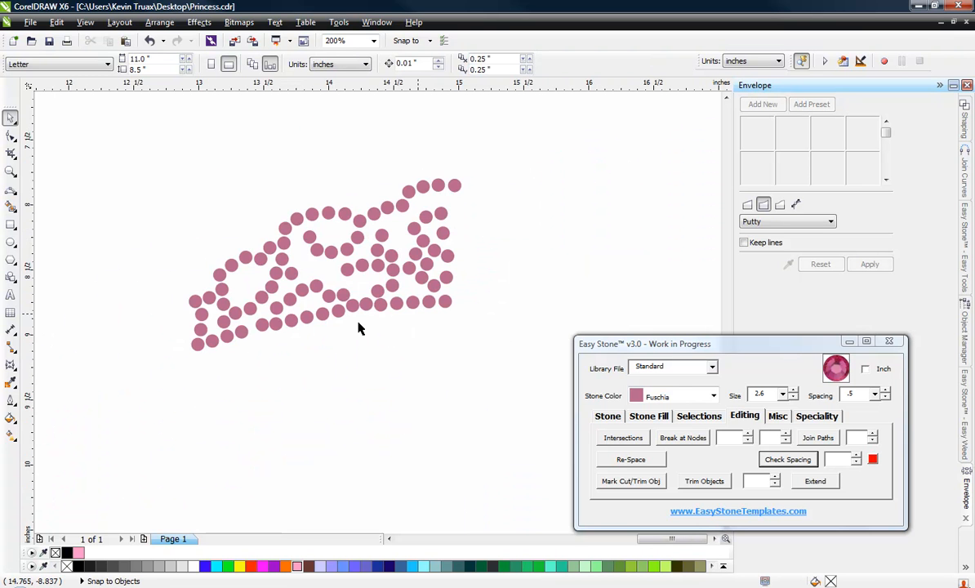
Step: Delete the stones of the half tiara's base row, keeping only the stone at its outer end
scroll(219, 350, up, 1)
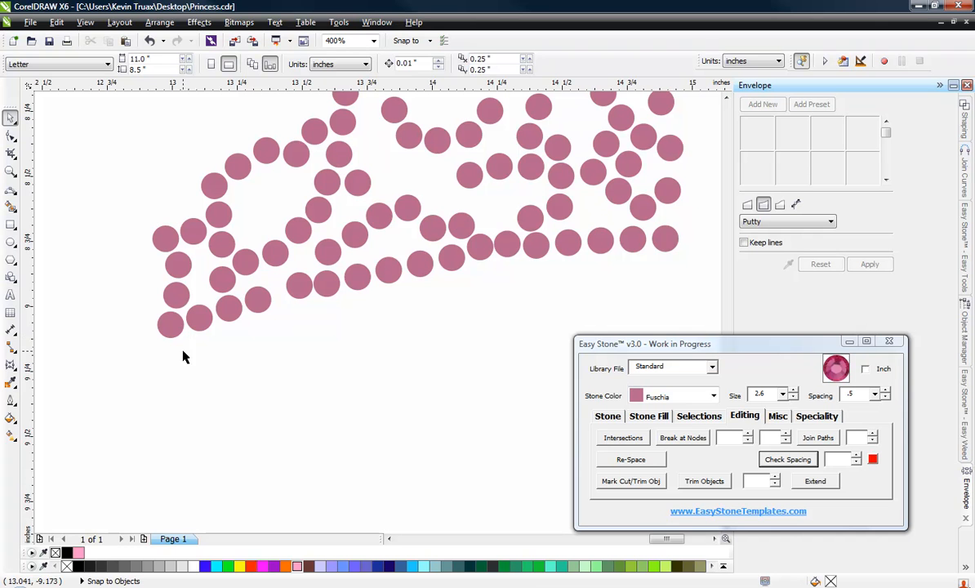
drag(348, 299, 348, 302)
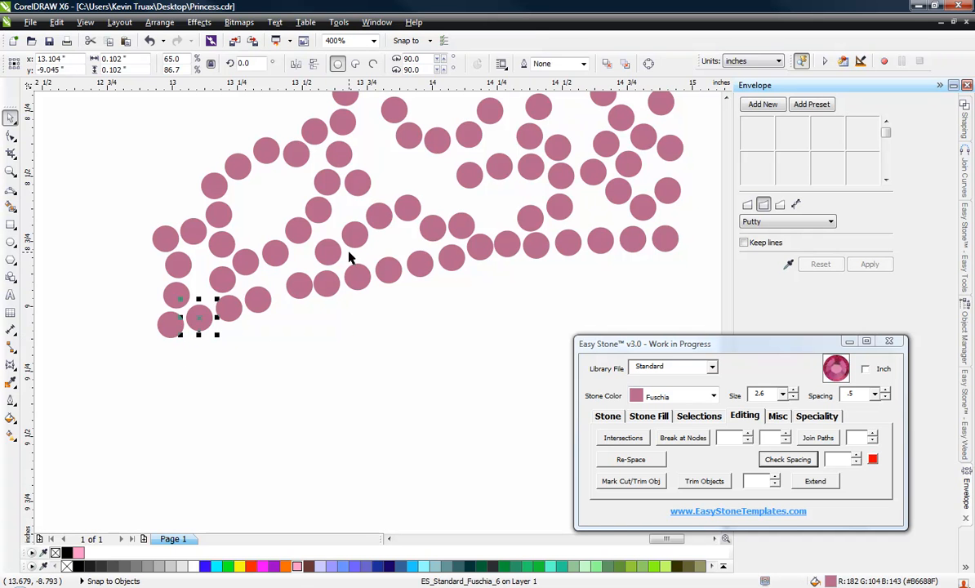
key(Delete)
click(229, 306)
key(Delete)
click(258, 299)
key(Delete)
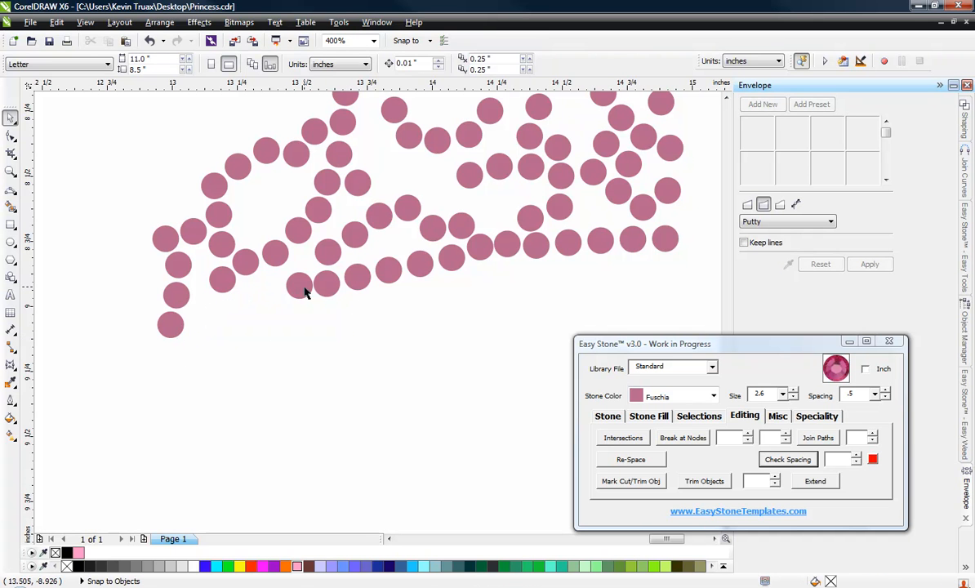
click(301, 285)
key(Delete)
click(327, 283)
key(Delete)
click(357, 277)
key(Delete)
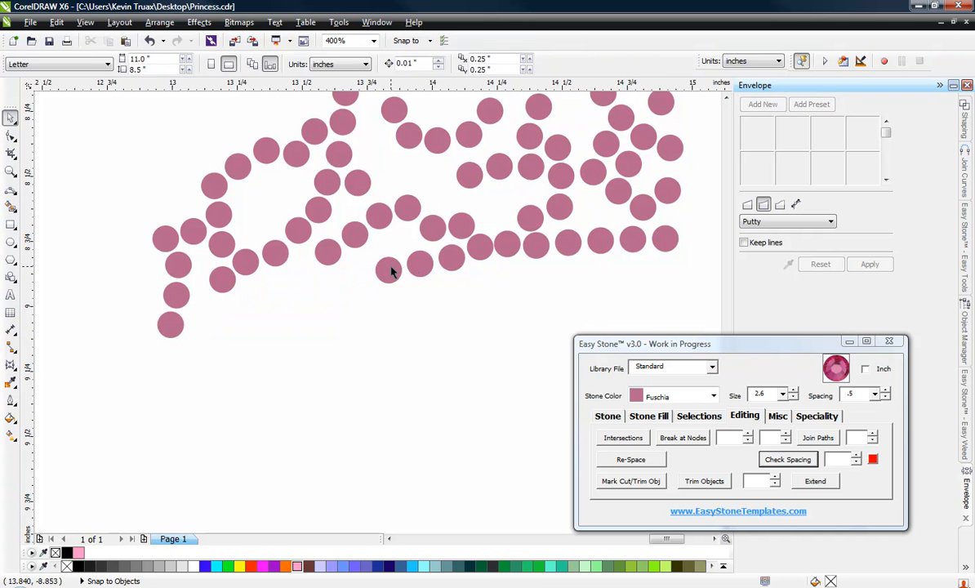
click(390, 271)
key(Delete)
click(418, 263)
key(Delete)
click(451, 260)
key(Delete)
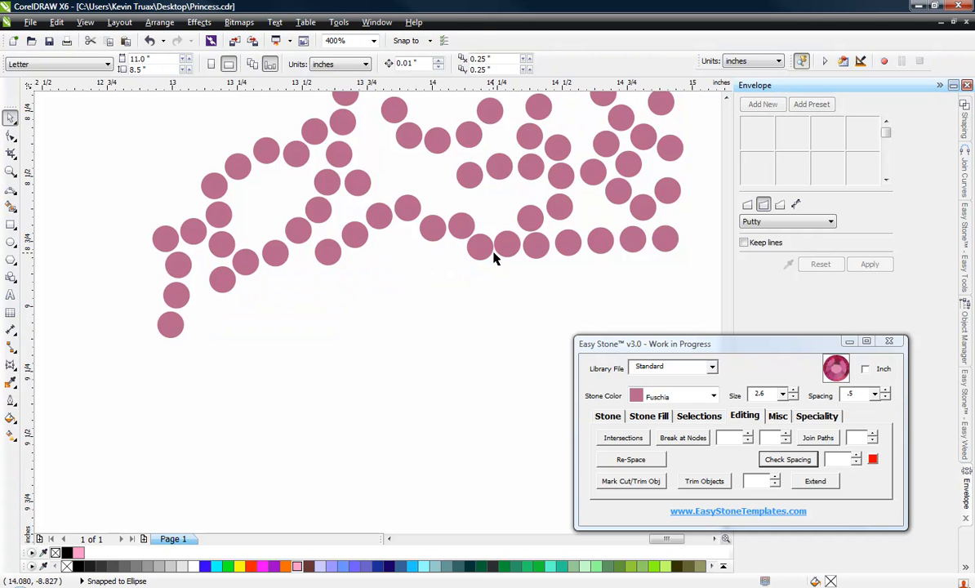
click(480, 248)
key(Delete)
click(507, 242)
key(Delete)
click(568, 243)
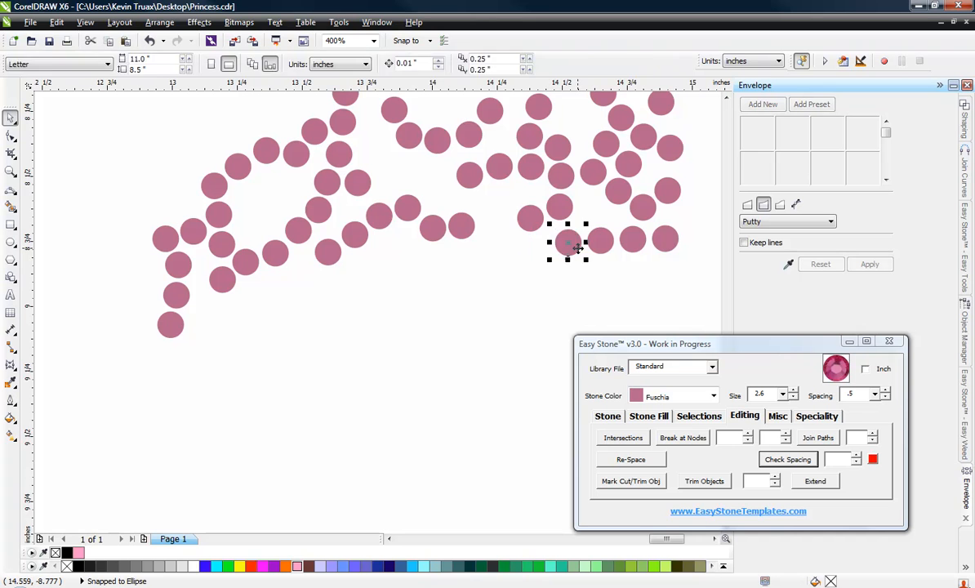
key(Delete)
click(600, 239)
key(Delete)
click(633, 240)
key(Delete)
scroll(356, 320, down, 1)
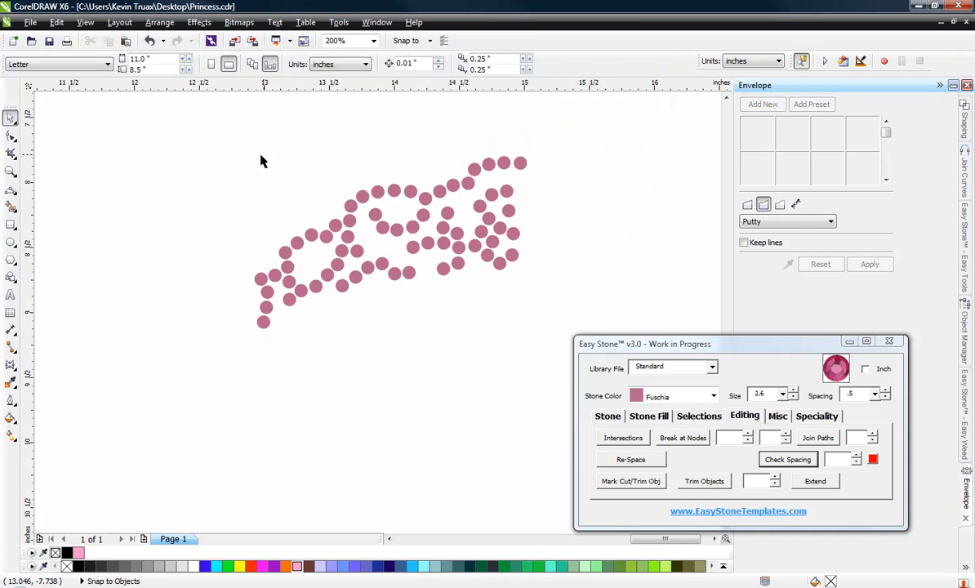
Step: Create a horizontally mirrored copy of the whole half tiara on its inner side, keeping the original
scroll(207, 278, down, 1)
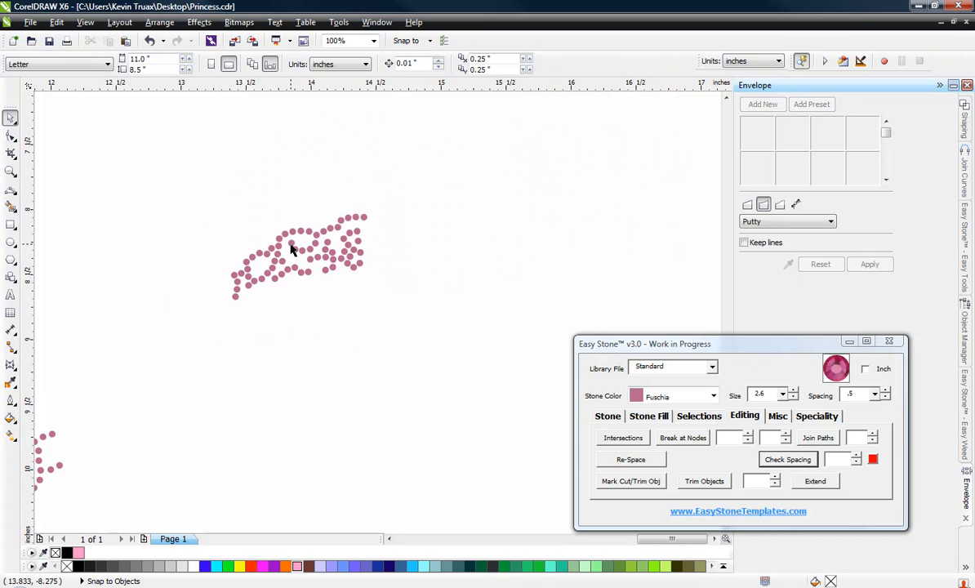
scroll(291, 250, up, 1)
drag(127, 160, 503, 414)
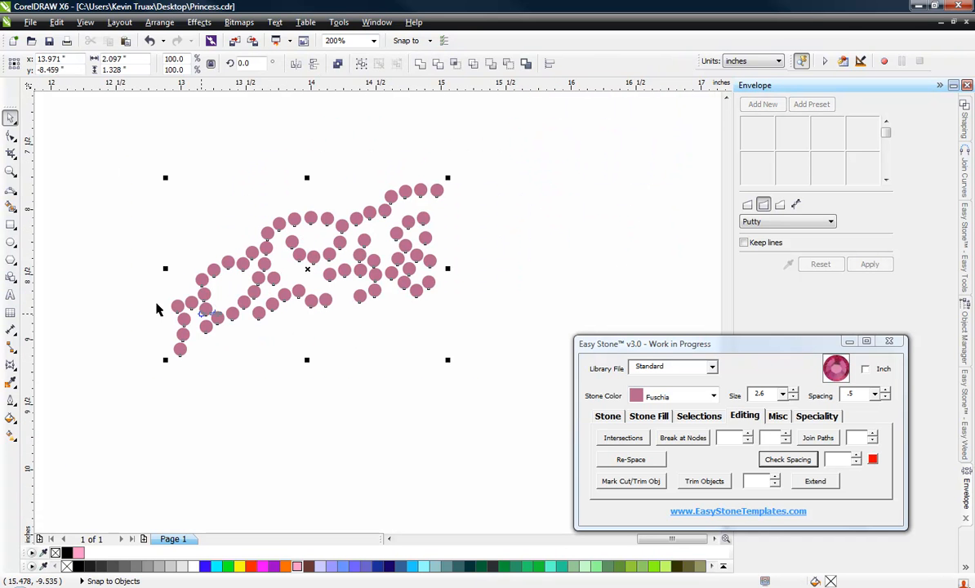
drag(167, 270, 594, 232)
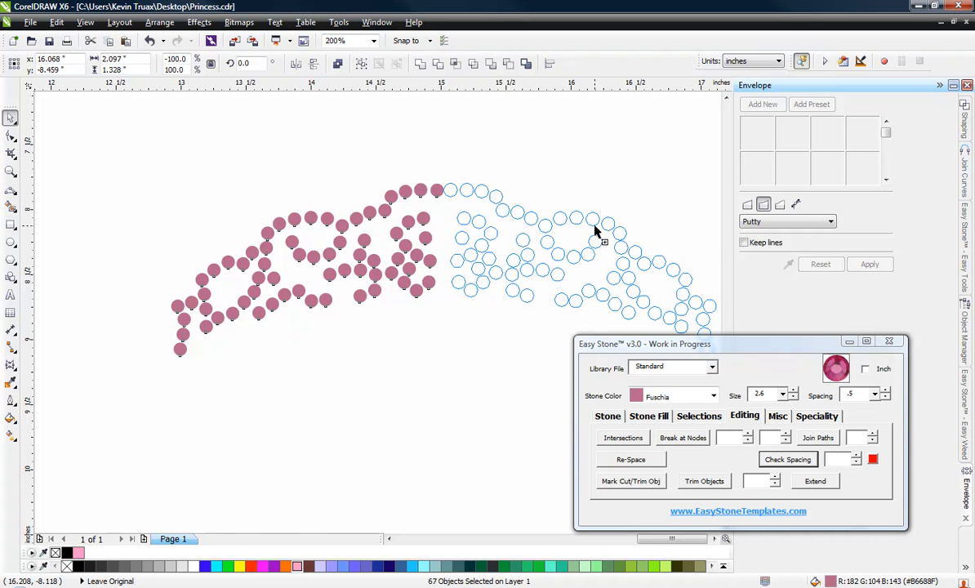
drag(450, 196, 450, 196)
Step: Move the mirrored half inward until its innermost peak stone lies exactly on the original half's innermost peak stone
scroll(450, 196, up, 4)
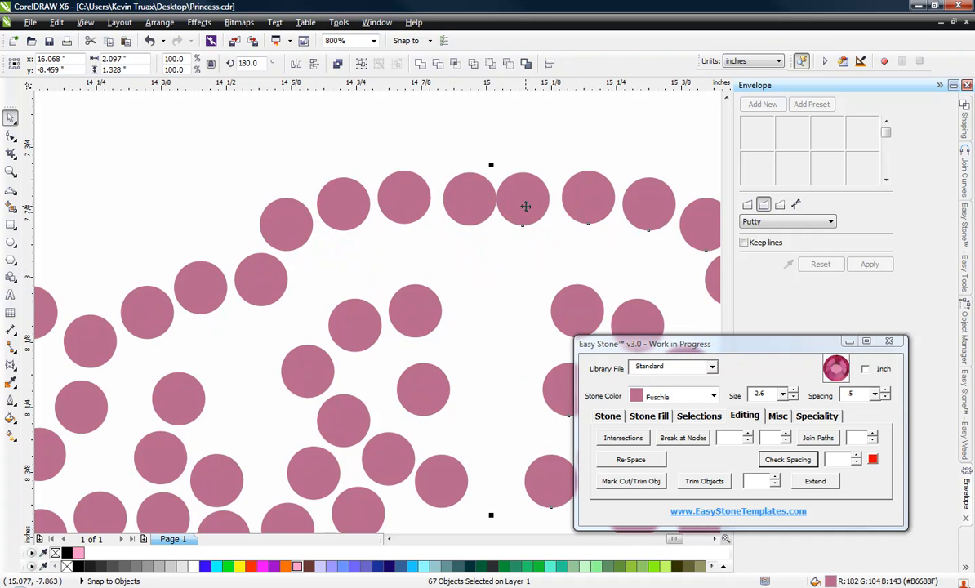
drag(521, 201, 468, 200)
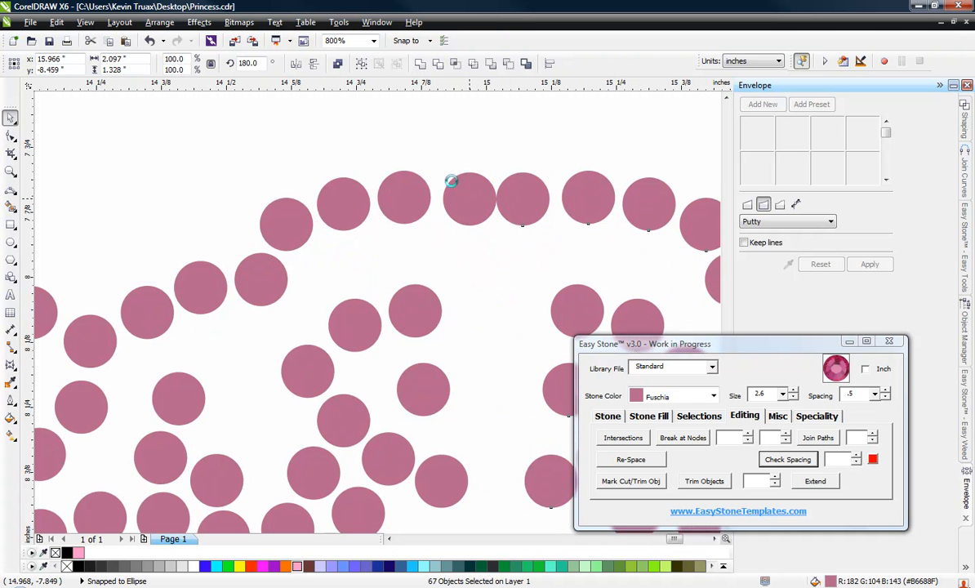
scroll(412, 167, down, 2)
click(320, 159)
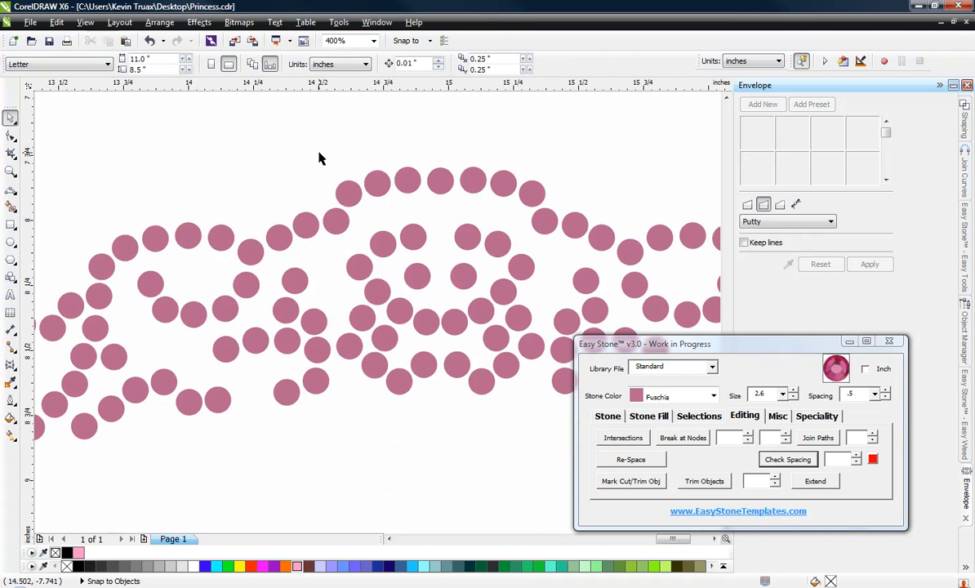
Step: Copy a stone into the gap at the top of the central oval and centre it horizontally under the peak's middle stone
scroll(448, 294, up, 2)
drag(503, 196, 435, 147)
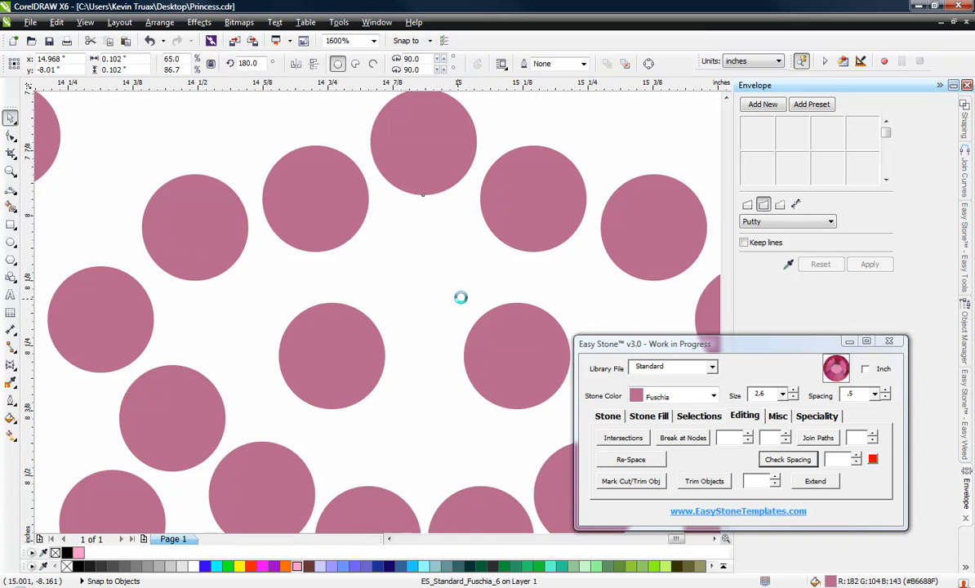
scroll(447, 208, down, 1)
shift+click(445, 156)
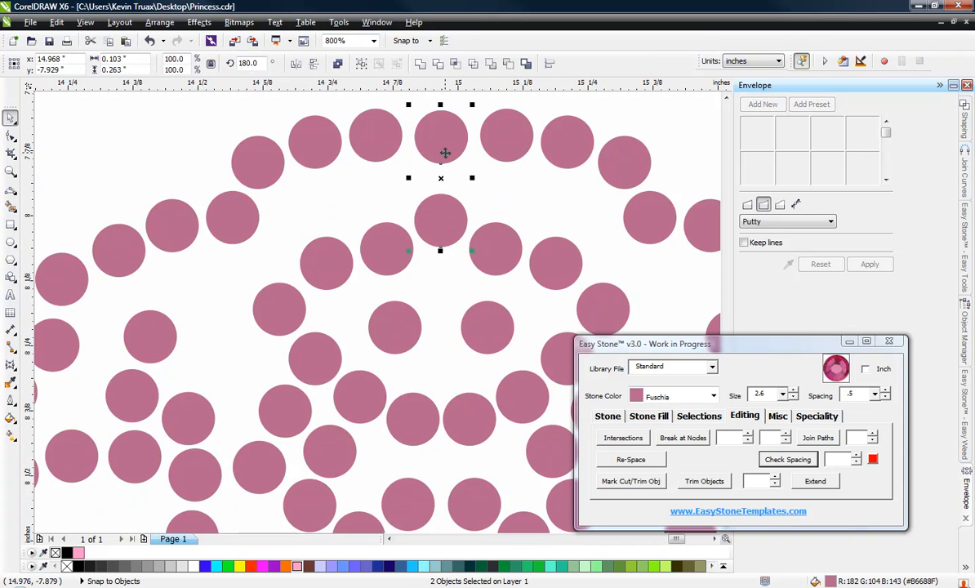
click(459, 281)
Step: Copy a stone from the oval's inner pair to just above that pair and centre it under the oval's top stone
scroll(445, 315, up, 1)
drag(523, 322, 438, 247)
shift+click(422, 164)
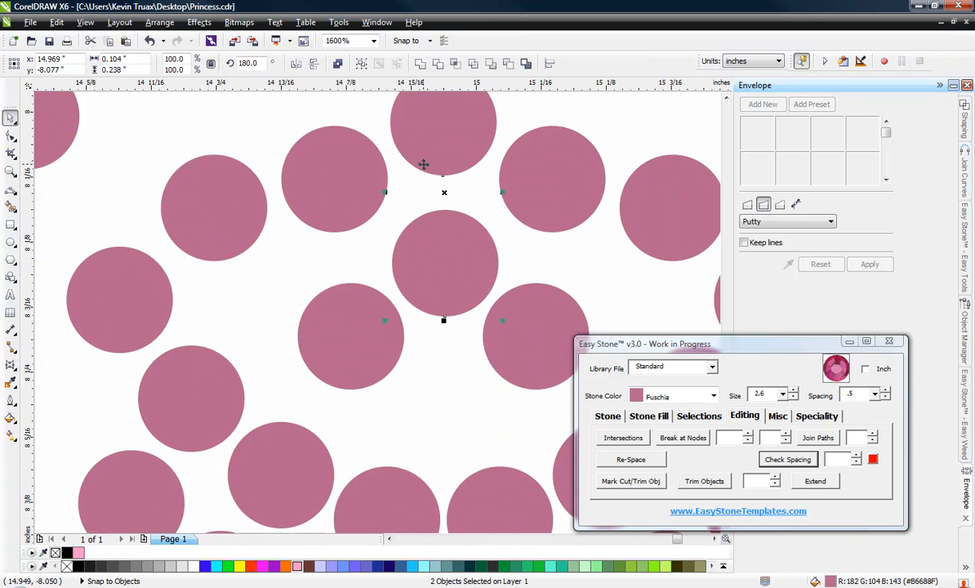
scroll(435, 192, down, 1)
scroll(457, 351, up, 1)
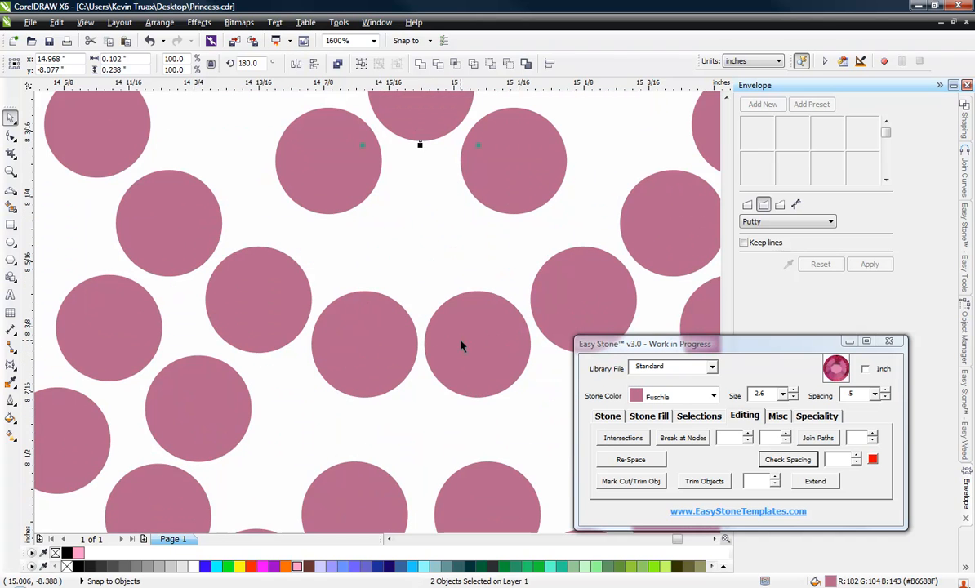
Step: Copy a stone between the oval's upper inner pair and the two stones below, centred under the stone above that pair
drag(462, 335, 407, 230)
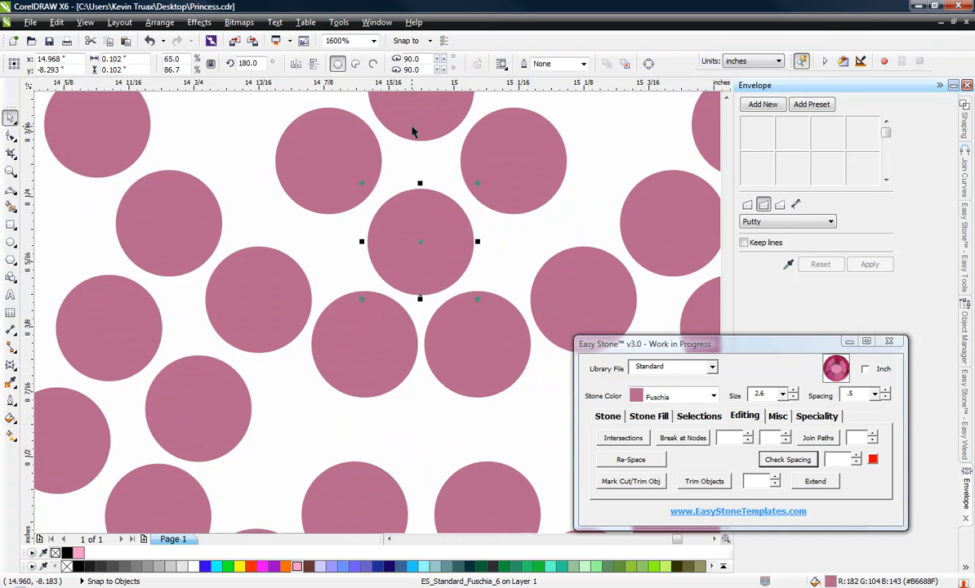
shift+click(413, 136)
scroll(412, 222, down, 2)
scroll(413, 224, up, 2)
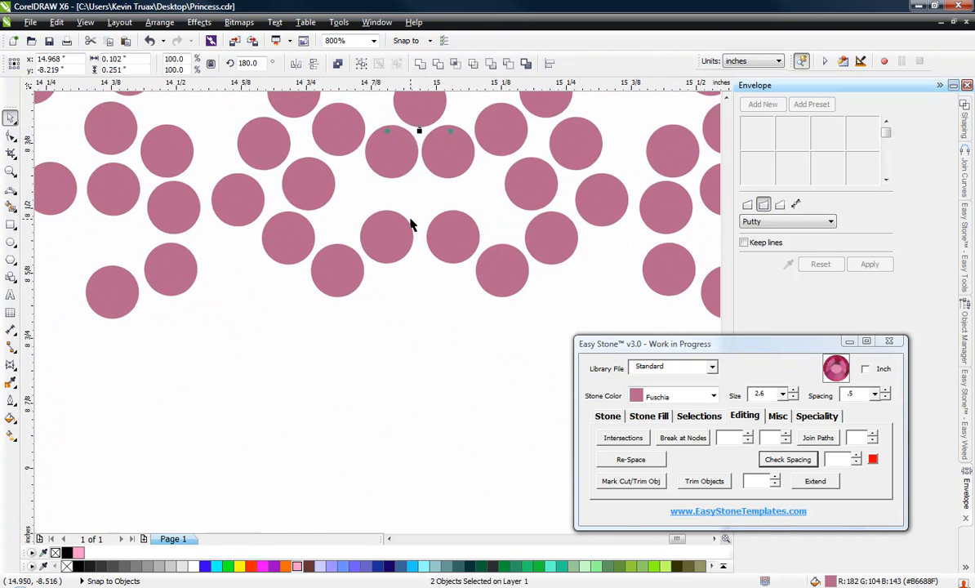
Step: Place a copy of a bottom inner stone on the tiara's centre line, just below the oval's two lowest middle stones
click(387, 254)
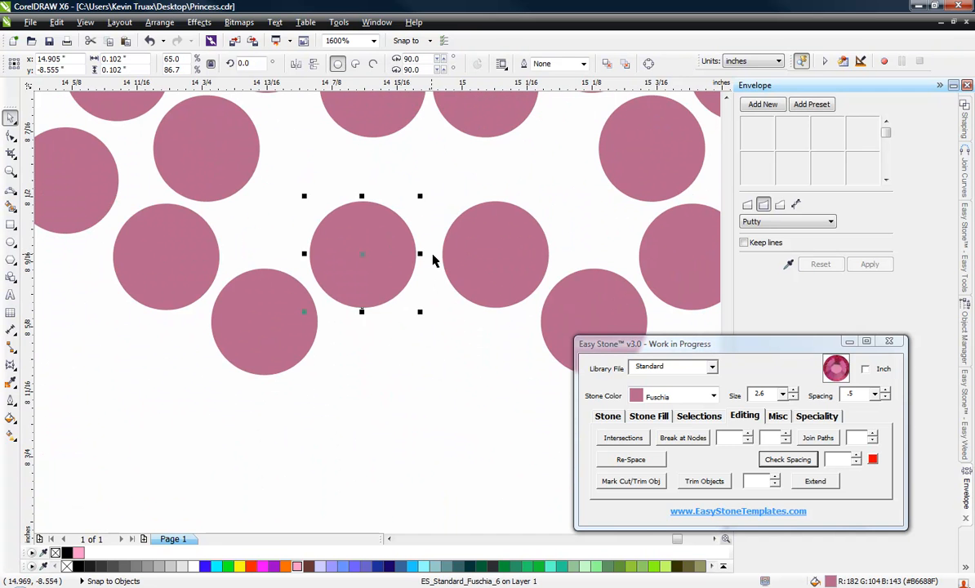
drag(346, 281, 409, 353)
scroll(414, 350, down, 1)
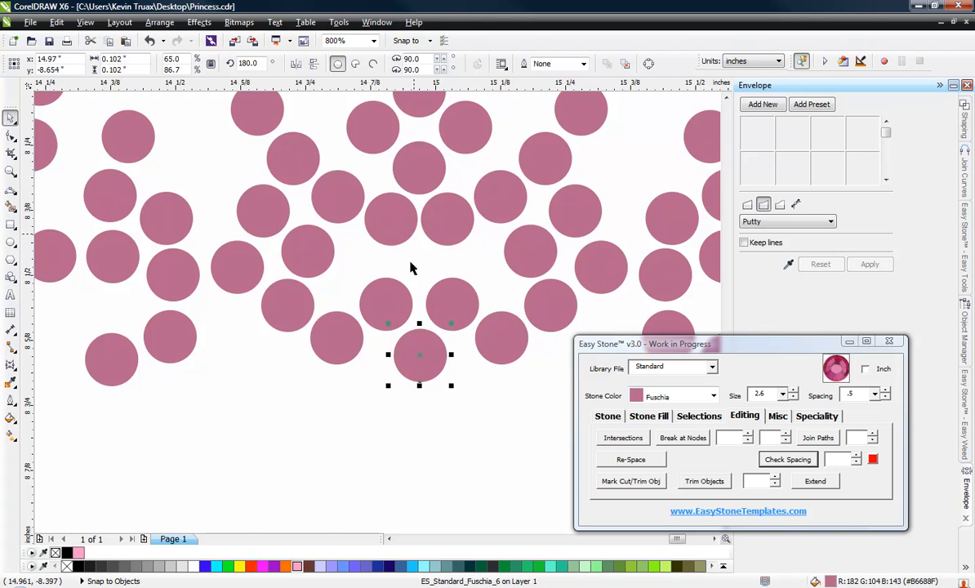
click(374, 435)
scroll(376, 343, down, 2)
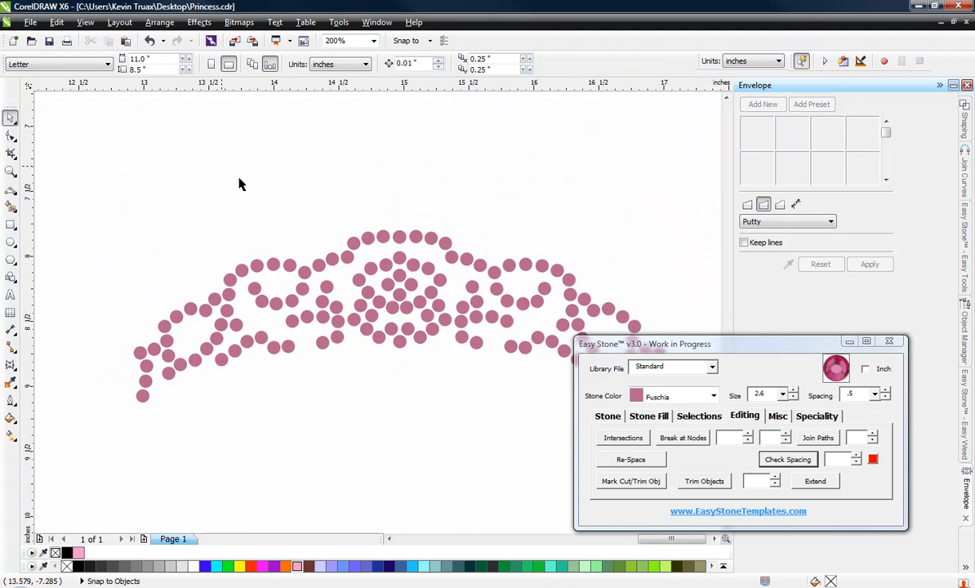
Step: Add two stones side by side above the peak's middle stone by copying stones, and select both
scroll(399, 218, up, 2)
scroll(447, 286, up, 1)
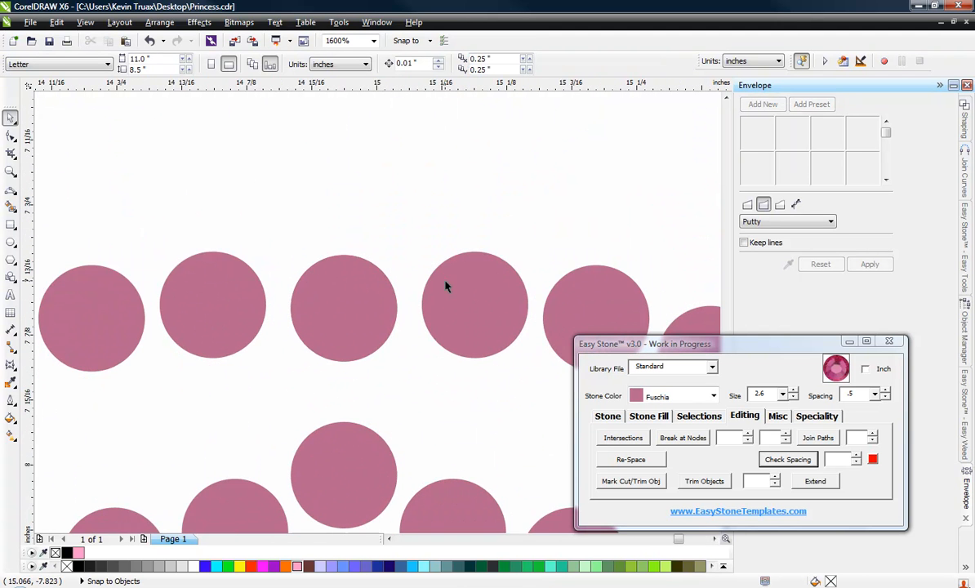
drag(446, 284, 428, 204)
shift+click(298, 201)
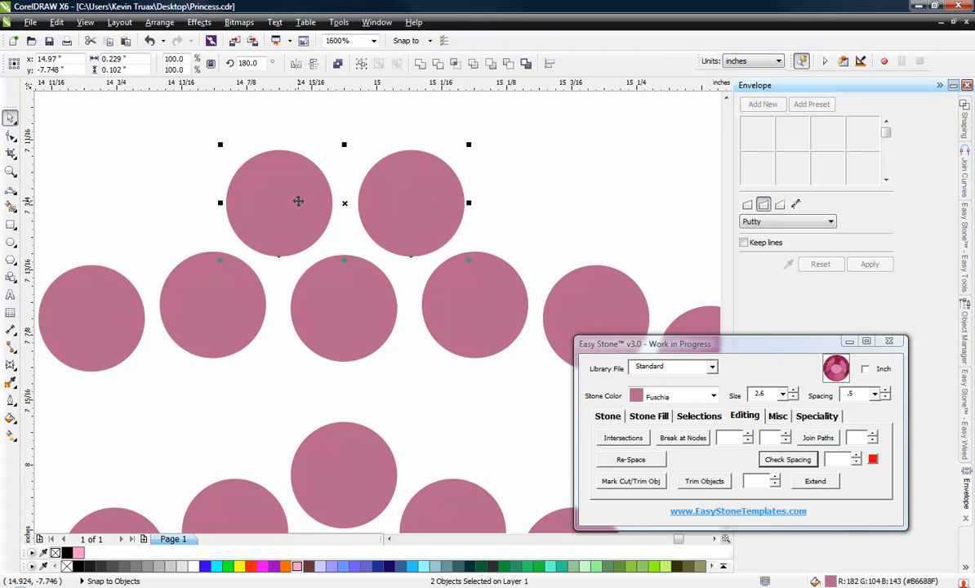
Step: Group the two added top stones and centre the group horizontally on the peak's middle stone
key(ctrl+g)
shift+click(339, 317)
key(c)
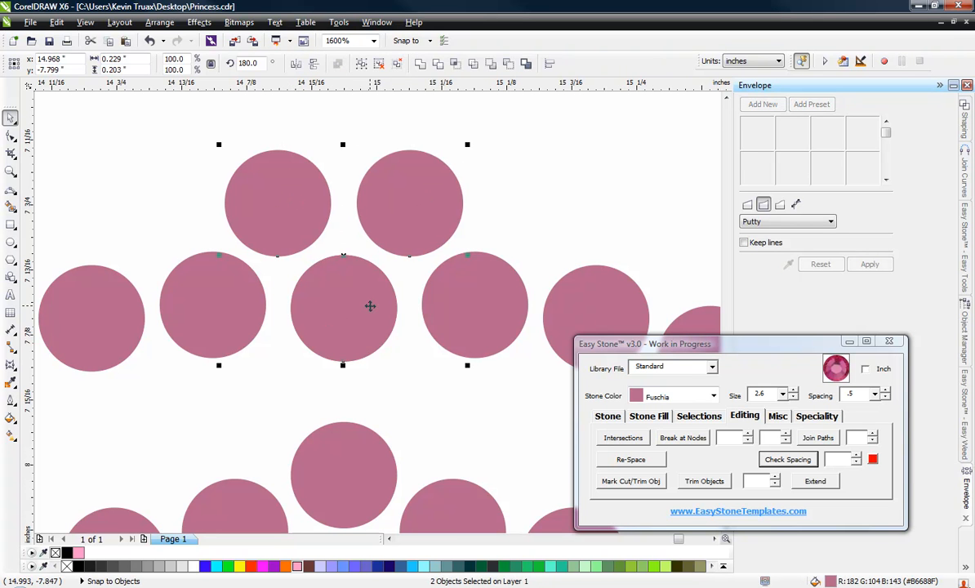
scroll(370, 306, down, 2)
click(328, 217)
scroll(327, 229, down, 1)
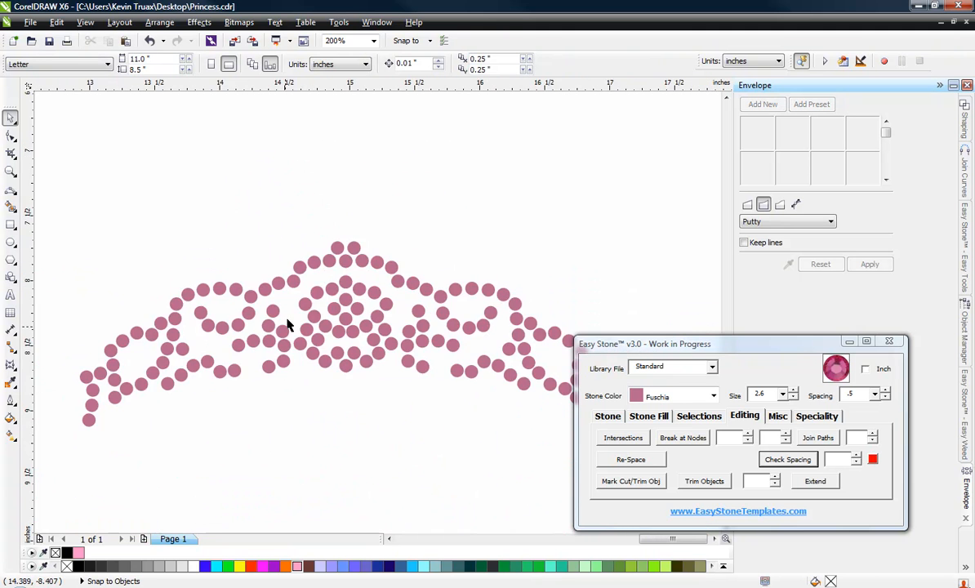
Step: Draw a 3-point curve between the tiara's two outer bottom stones, arching under the design, about 3.95 in wide and 0.27 in high
scroll(287, 325, down, 1)
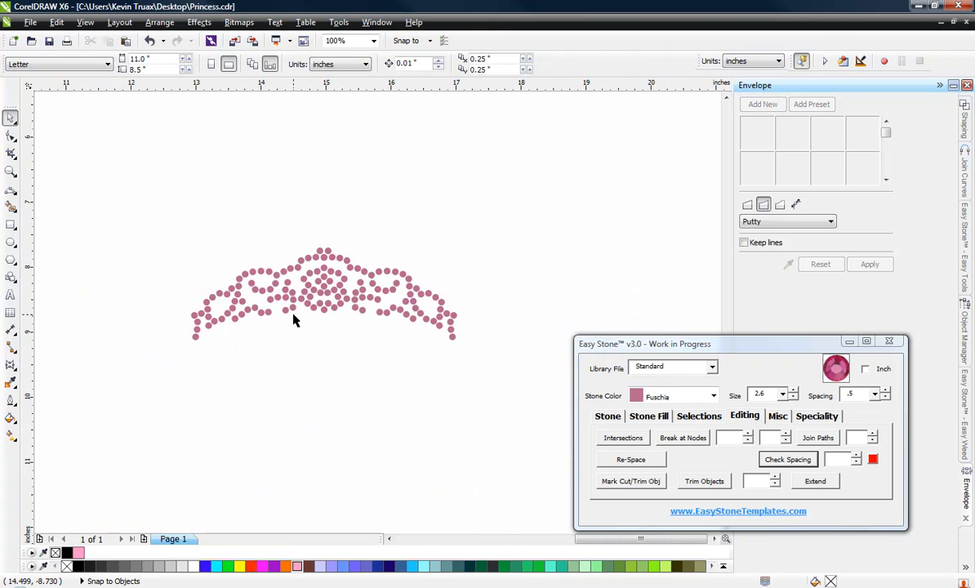
scroll(358, 317, up, 1)
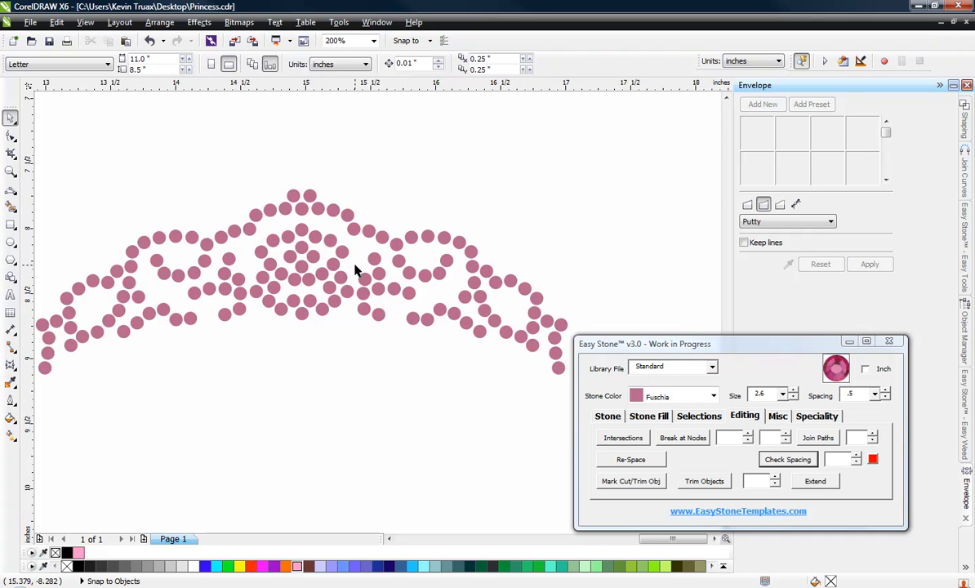
scroll(355, 270, down, 1)
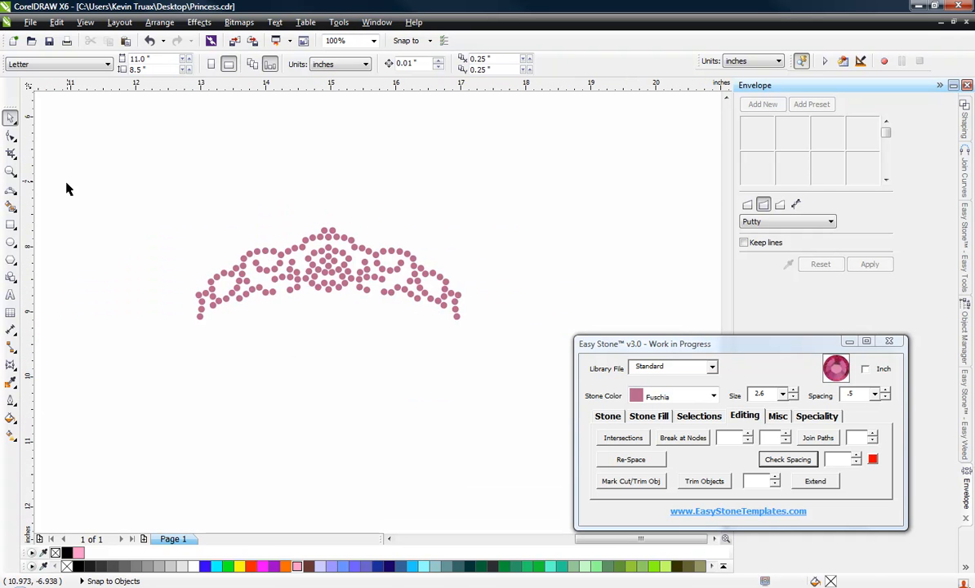
click(11, 190)
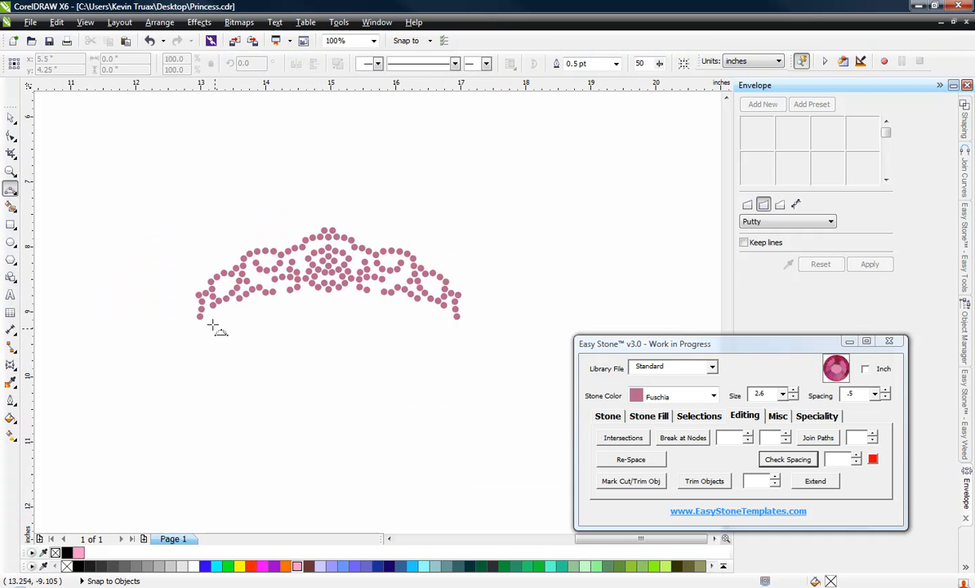
scroll(209, 323, up, 1)
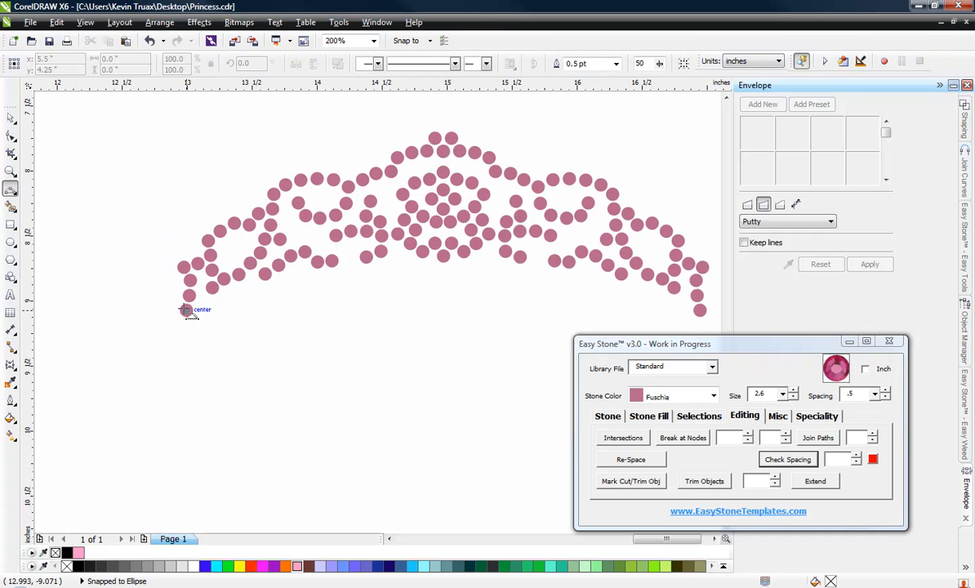
click(187, 309)
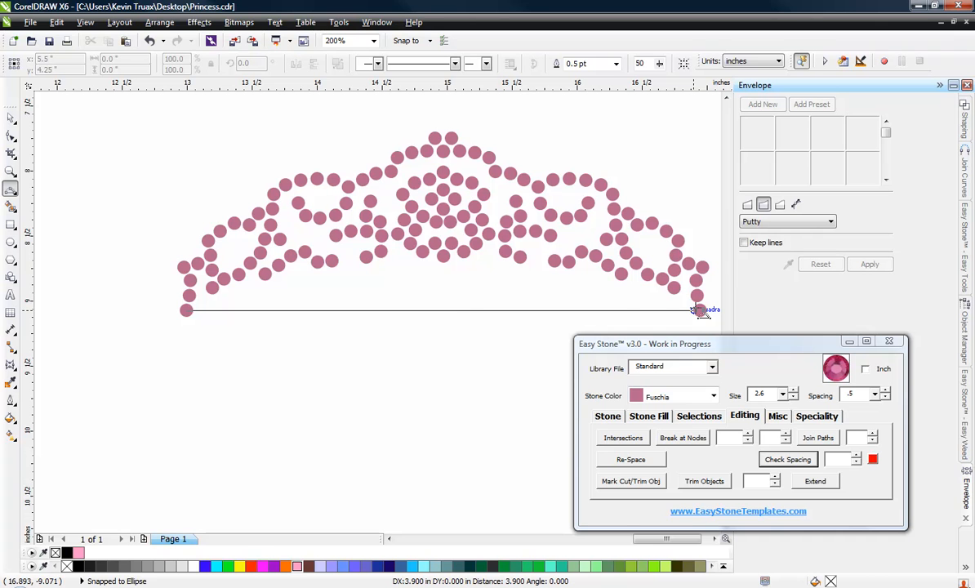
click(700, 310)
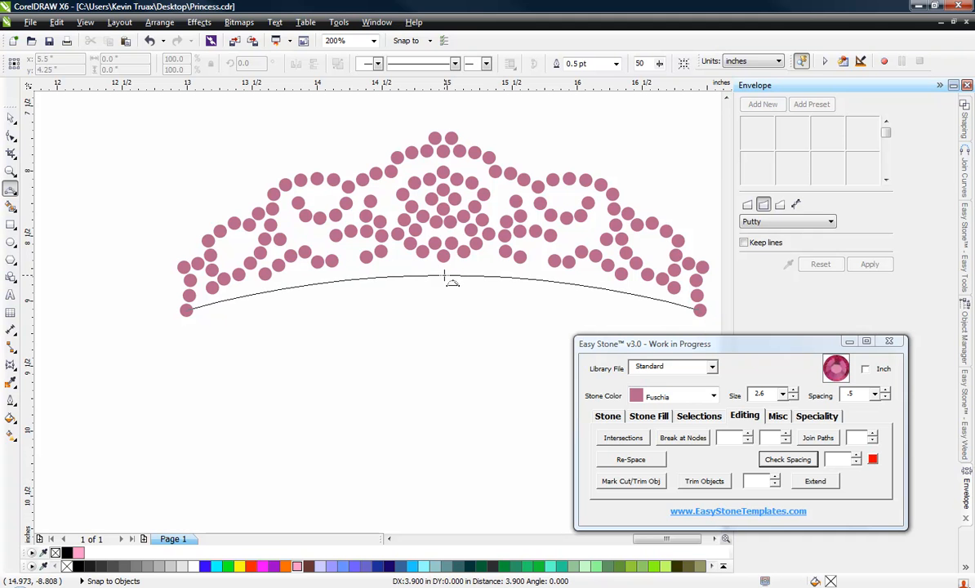
click(444, 278)
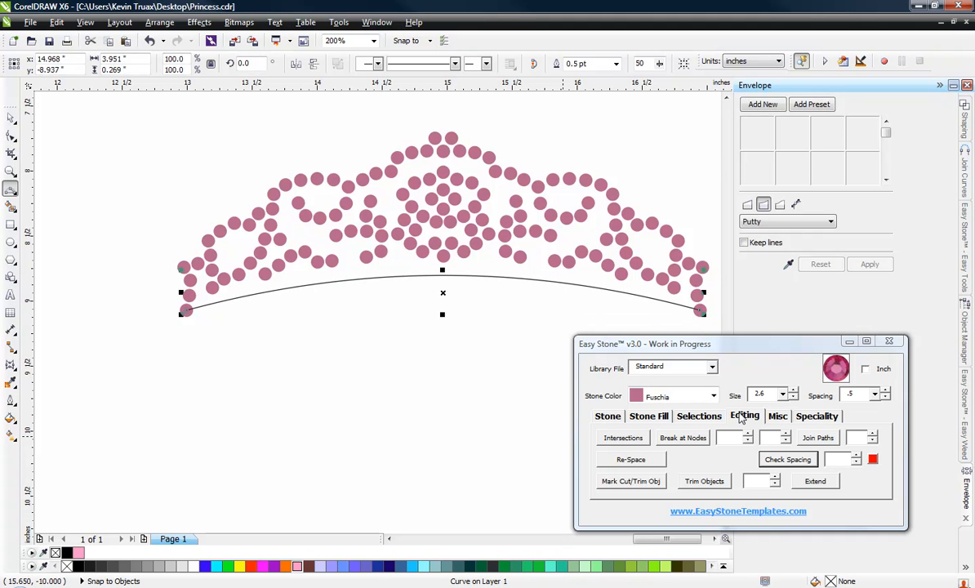
Step: Place Crystal stones of size 4.4 with .5 spacing along the base curve under the tiara
double_click(772, 392)
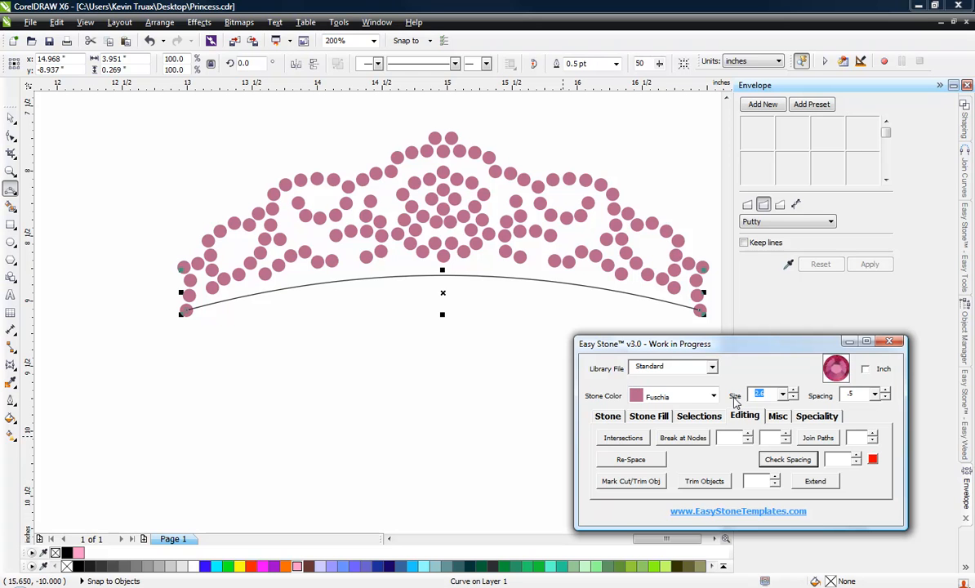
text(4.4)
click(713, 397)
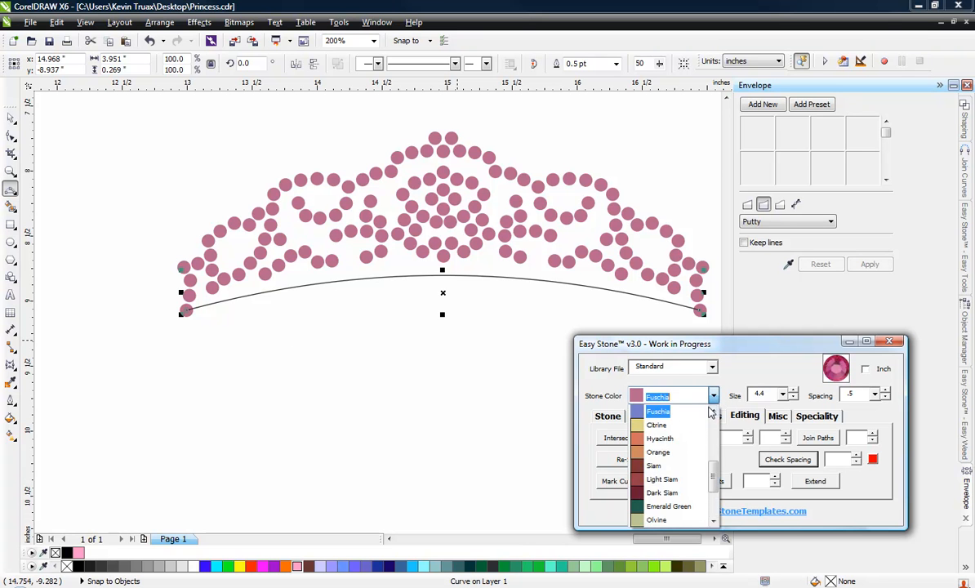
scroll(681, 424, up, 6)
click(659, 412)
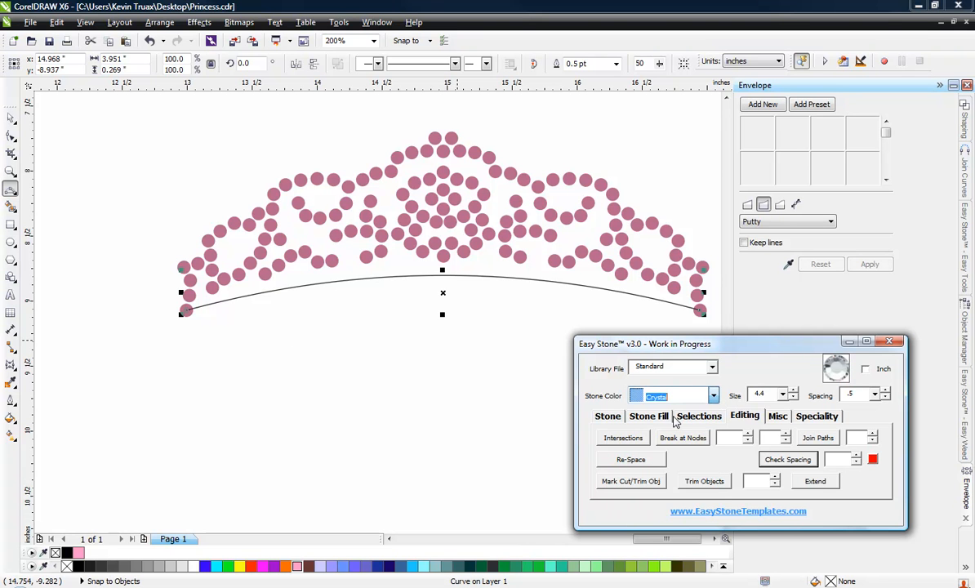
click(608, 416)
click(676, 442)
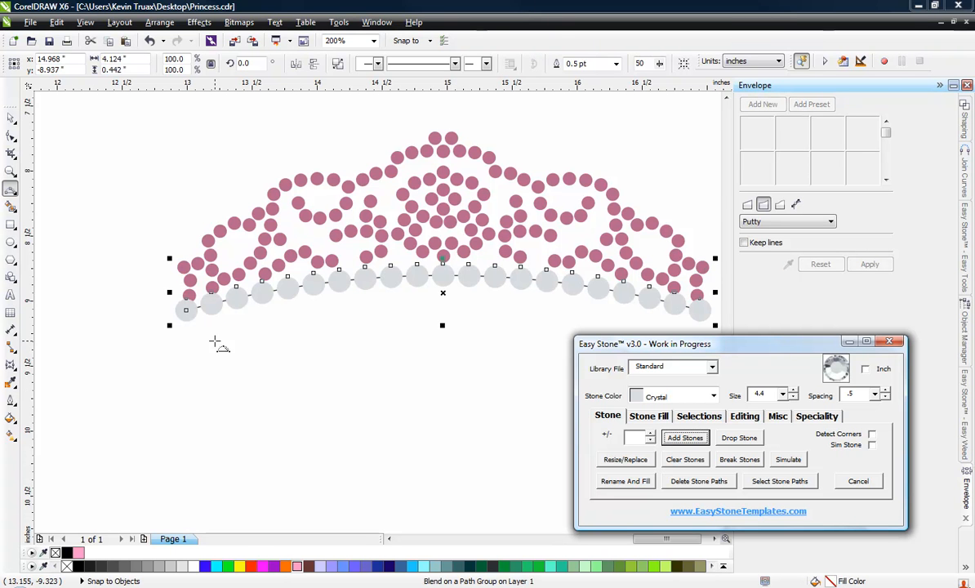
Step: Stretch the crystal base row symmetrically about its centre to about 4.47 in wide and re-space its stones along the longer curve
click(11, 117)
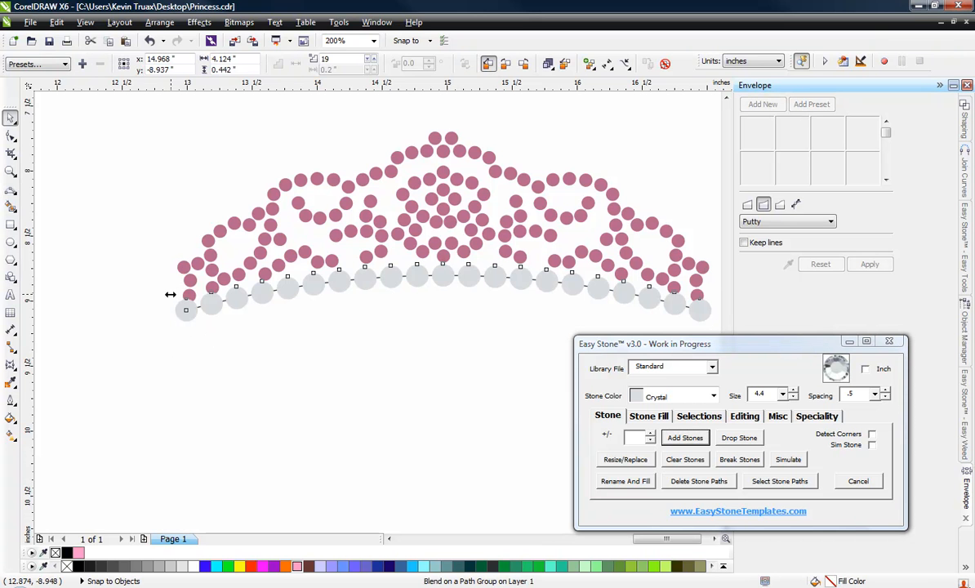
drag(169, 294, 150, 309)
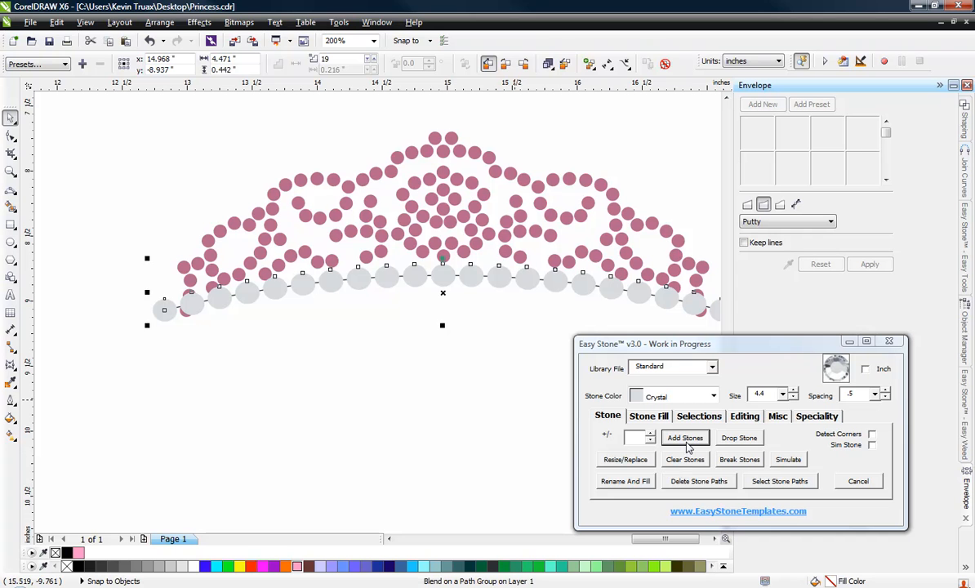
click(517, 407)
click(444, 284)
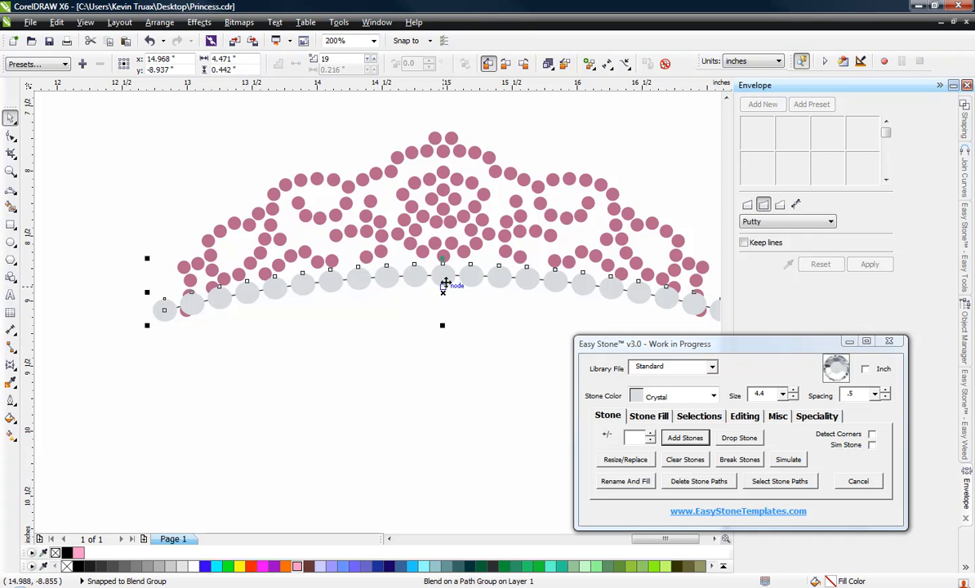
click(673, 440)
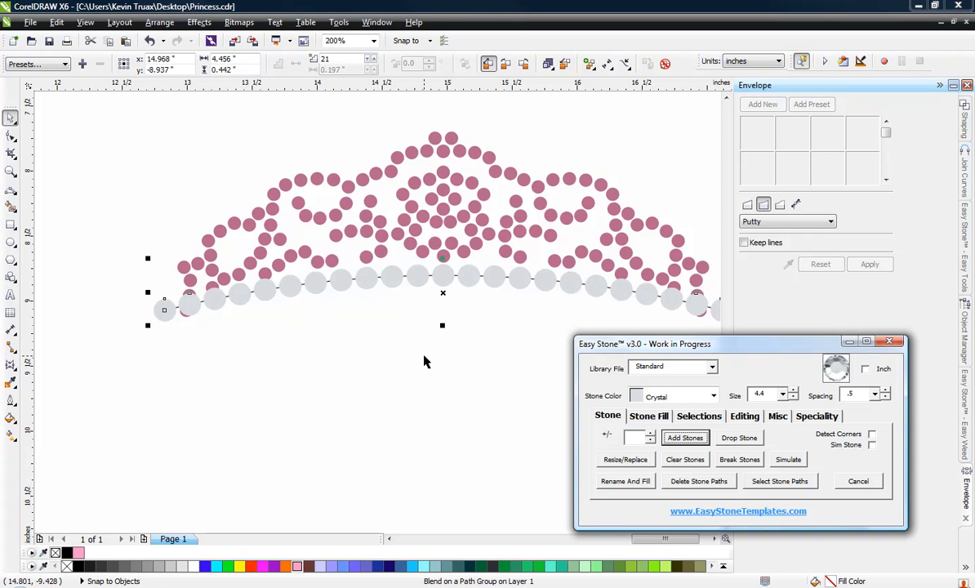
click(374, 356)
Step: Lower the crystal base row slightly beneath the tiara, to a vertical centre of about -8.96 in
scroll(420, 310, down, 4)
scroll(457, 323, up, 4)
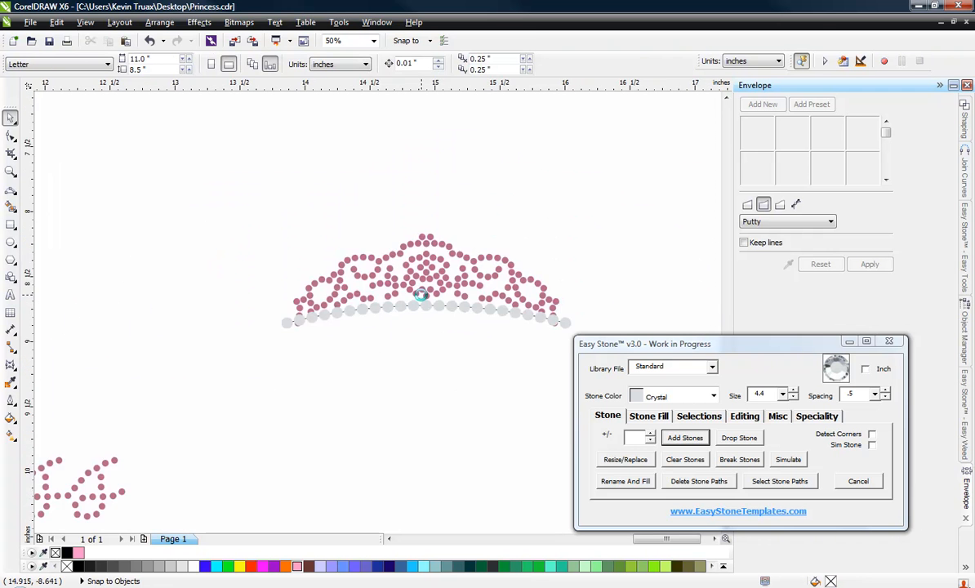
scroll(457, 324, up, 1)
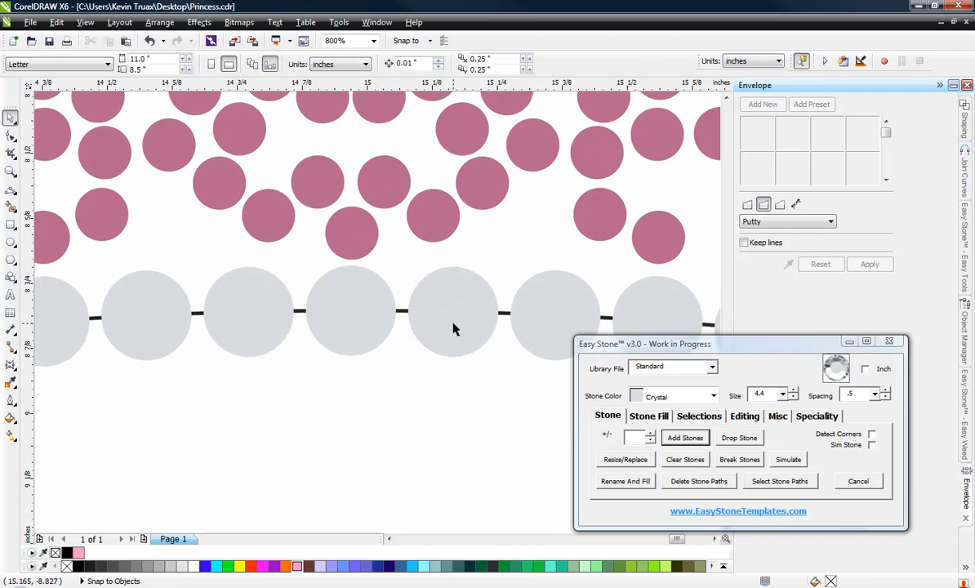
click(455, 328)
drag(451, 334, 453, 327)
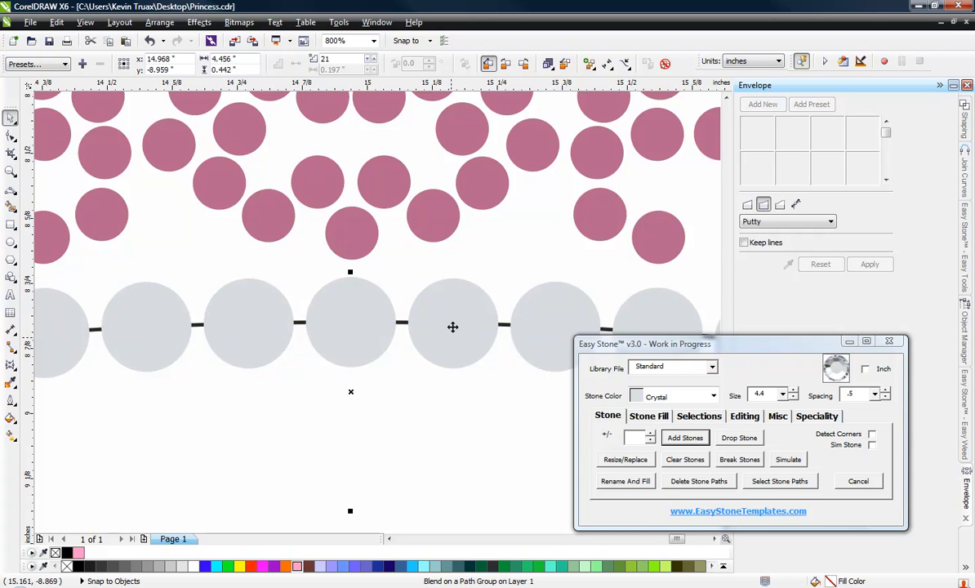
scroll(452, 326, down, 2)
click(281, 342)
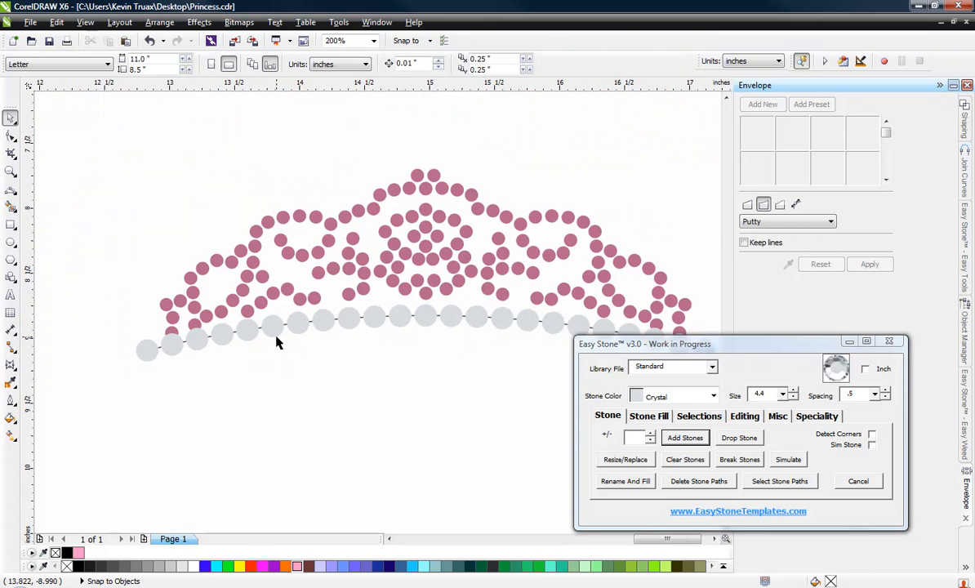
Step: Delete the stone paths from the whole tiara, separating the base row's blend group into individual stones
scroll(276, 341, down, 2)
scroll(318, 331, up, 1)
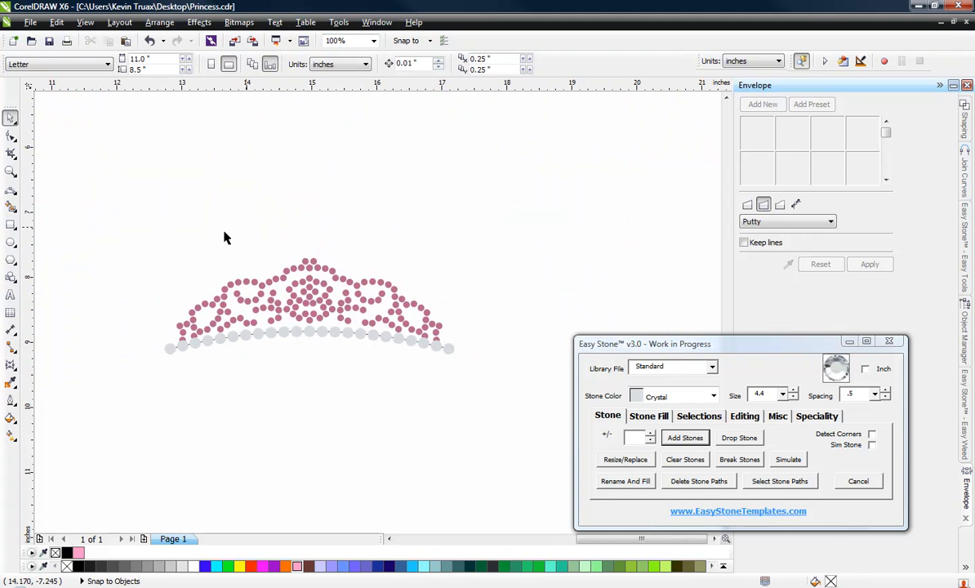
drag(127, 221, 451, 389)
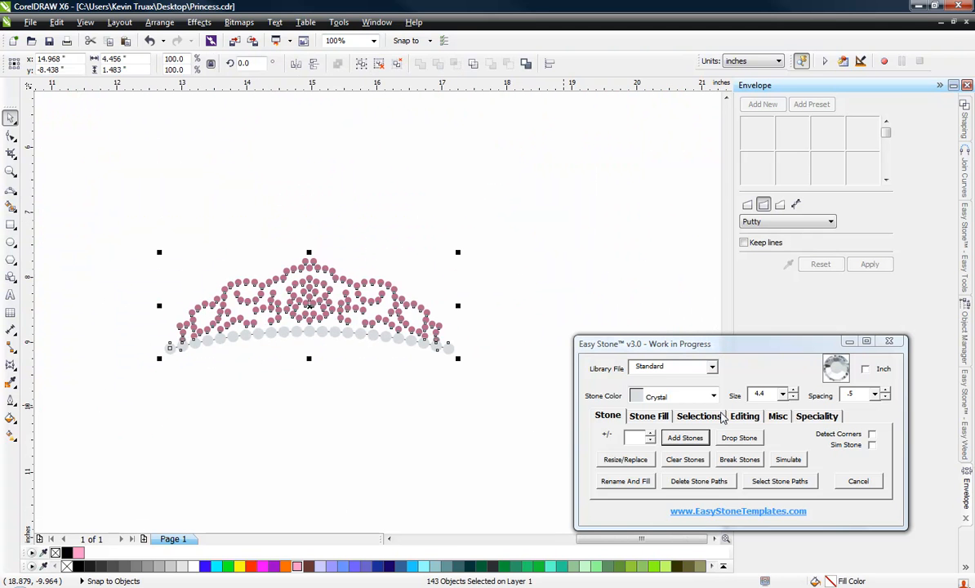
click(696, 416)
click(752, 484)
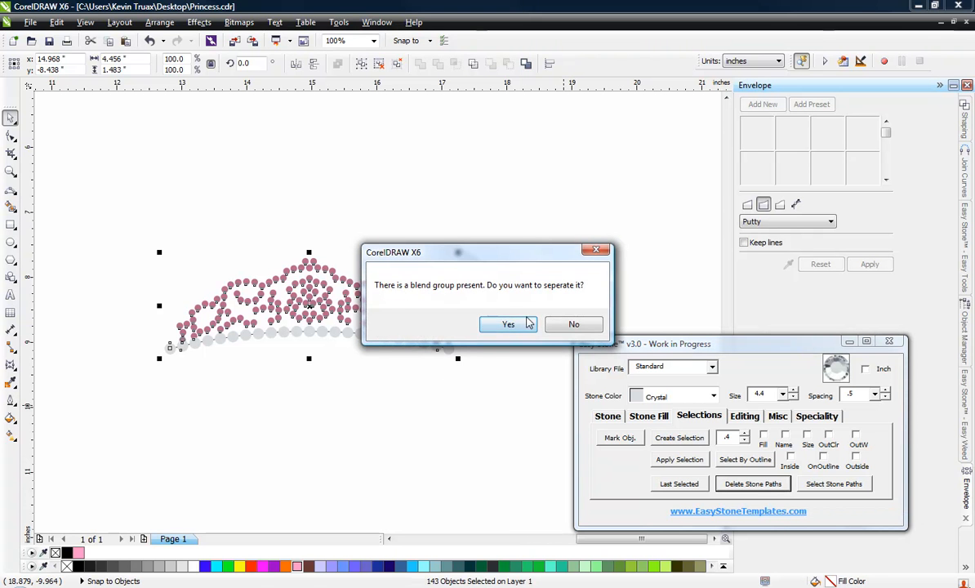
click(508, 324)
click(499, 327)
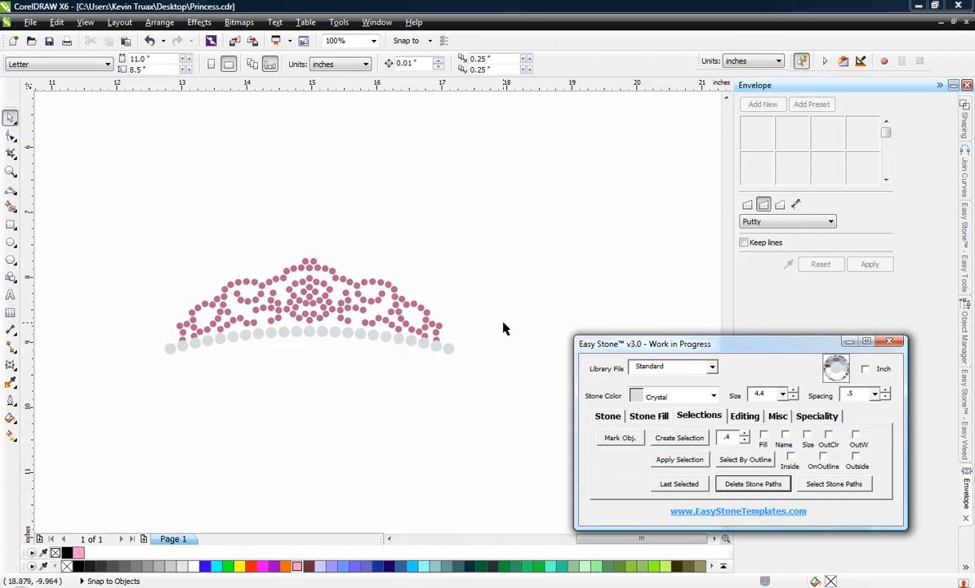
scroll(428, 348, up, 4)
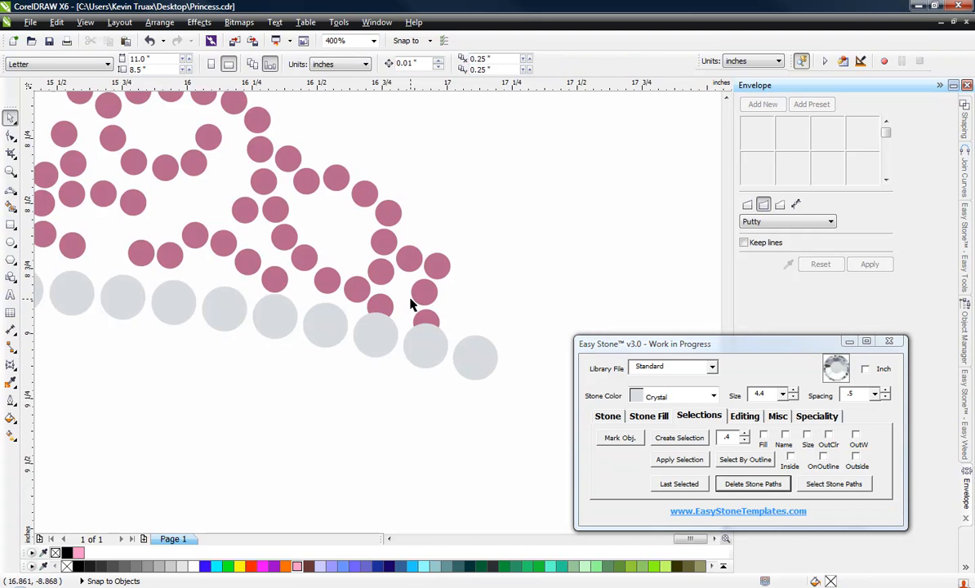
scroll(412, 304, up, 1)
click(452, 335)
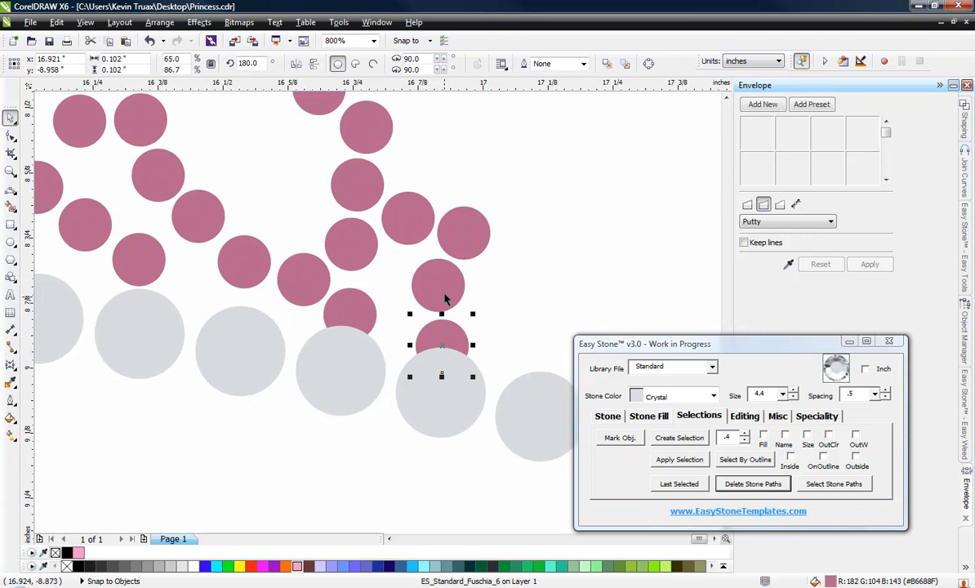
shift+click(446, 296)
shift+click(462, 238)
shift+click(404, 219)
scroll(433, 273, down, 4)
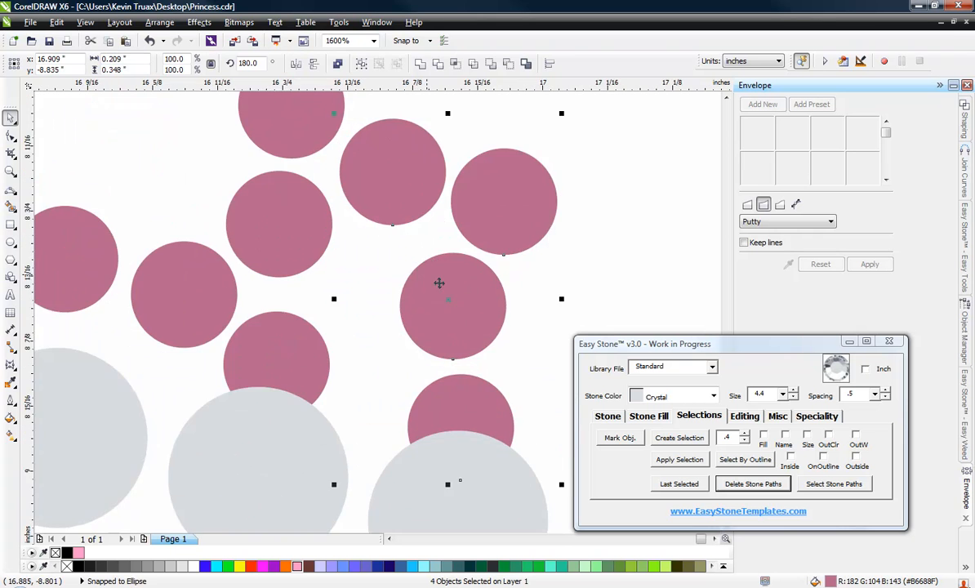
scroll(504, 242, down, 2)
click(504, 242)
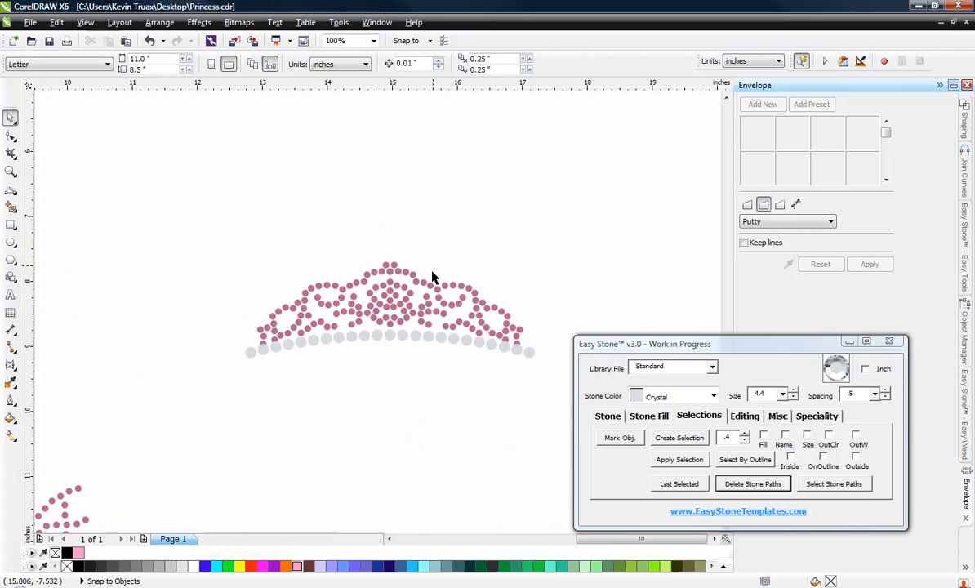
Step: Delete every stone to the right of the tiara's centre line, including the right part of the base row
scroll(432, 305, up, 1)
scroll(269, 196, down, 1)
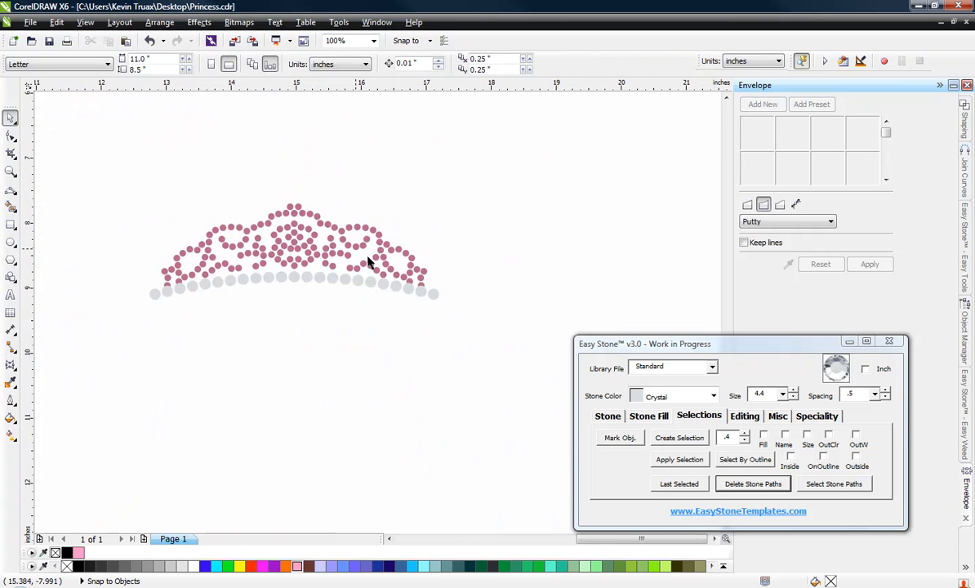
scroll(369, 263, up, 1)
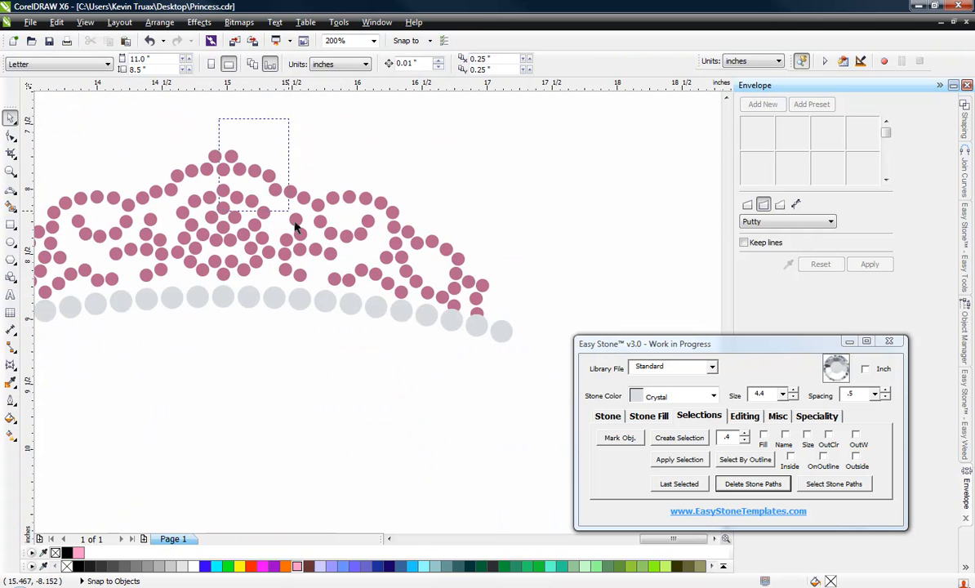
drag(295, 228, 553, 393)
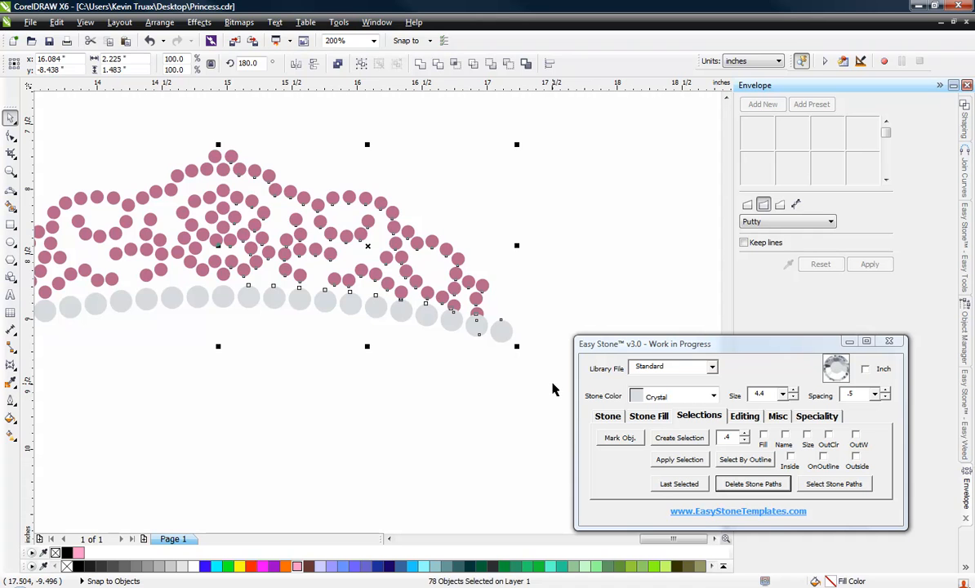
key(Delete)
scroll(430, 249, down, 1)
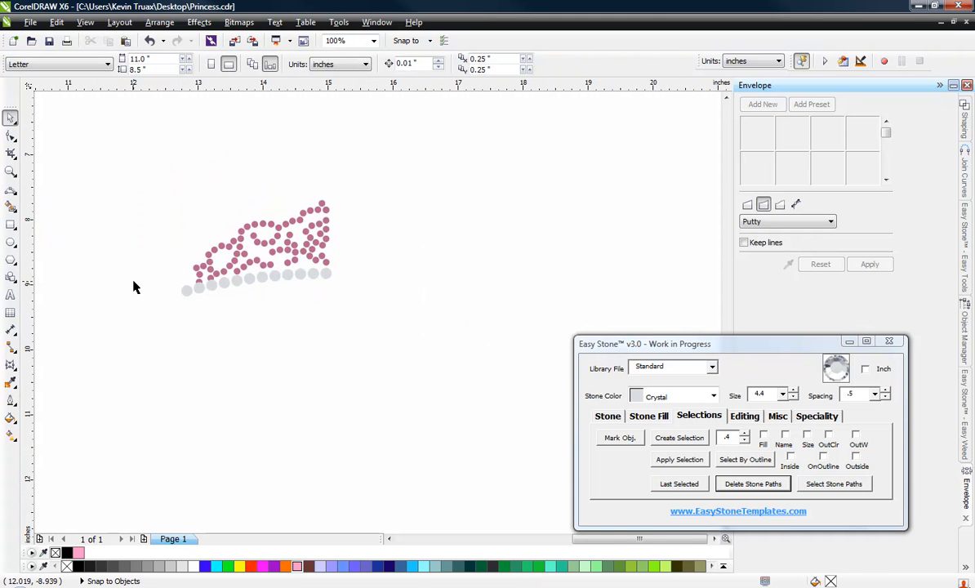
Step: Move the four fuschia stones at the tiara's outer left end straight up about 0.07 in, clear of the base row
scroll(386, 270, up, 2)
click(366, 275)
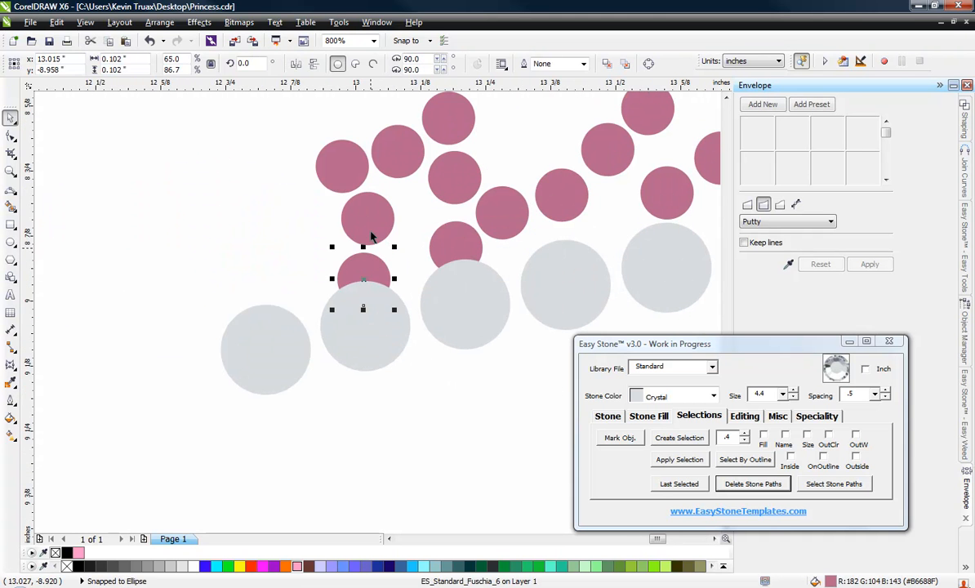
shift+click(367, 217)
shift+click(343, 157)
shift+click(388, 153)
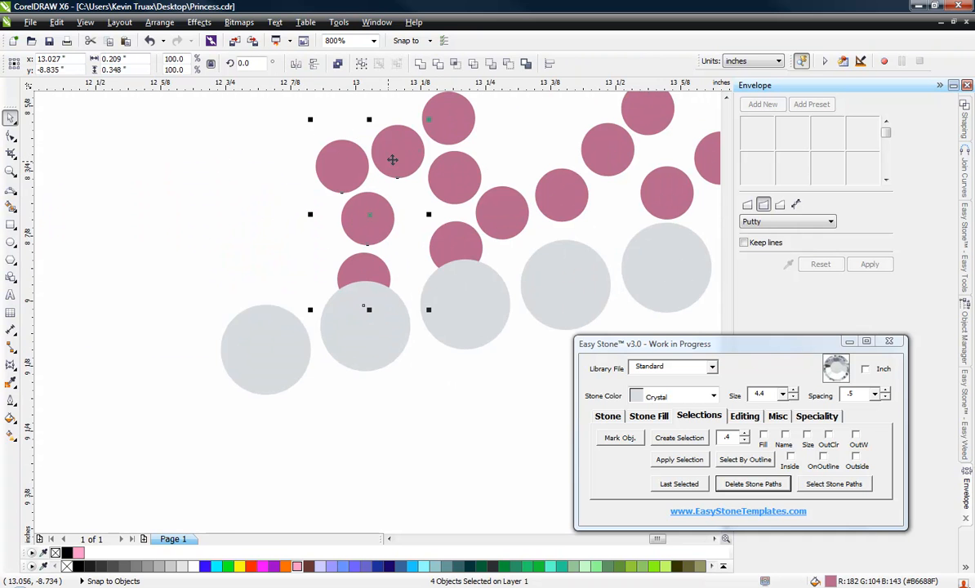
scroll(381, 197, up, 1)
drag(381, 266, 359, 246)
scroll(316, 334, down, 1)
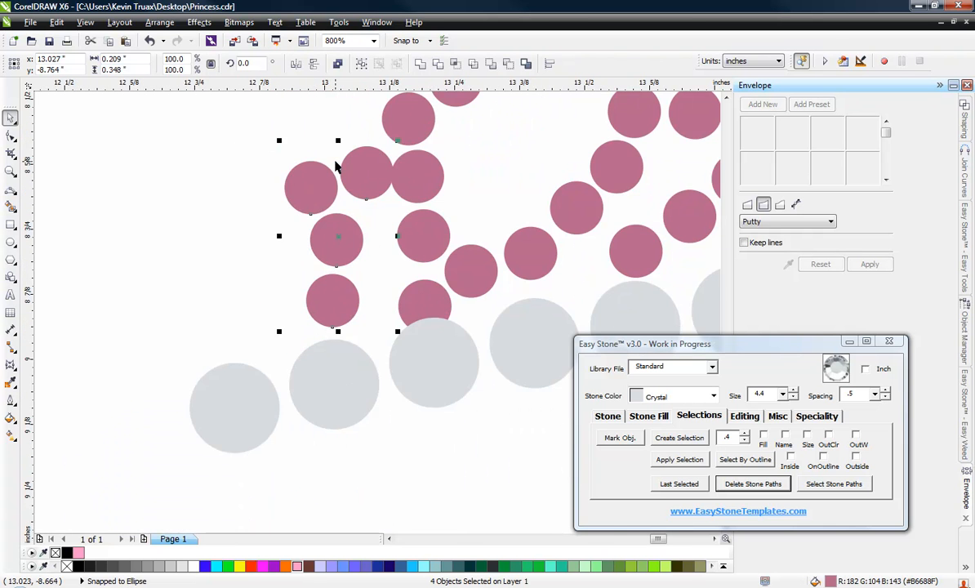
scroll(335, 167, up, 1)
key(Escape)
scroll(315, 318, down, 1)
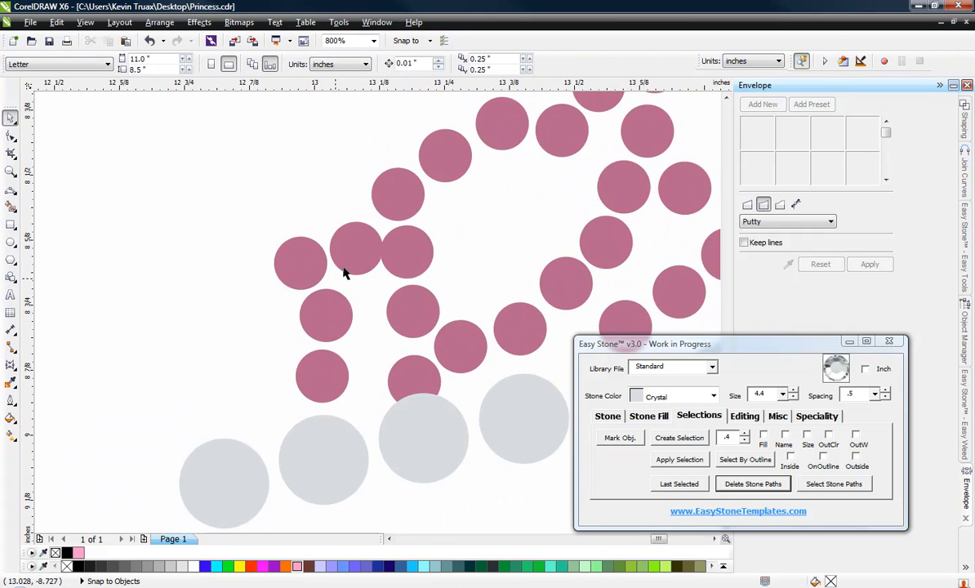
Step: Shift the top stone of the column beside the moved end stones to separate it from its overlapping neighbour and even out the spacing
scroll(418, 265, up, 1)
drag(467, 260, 490, 252)
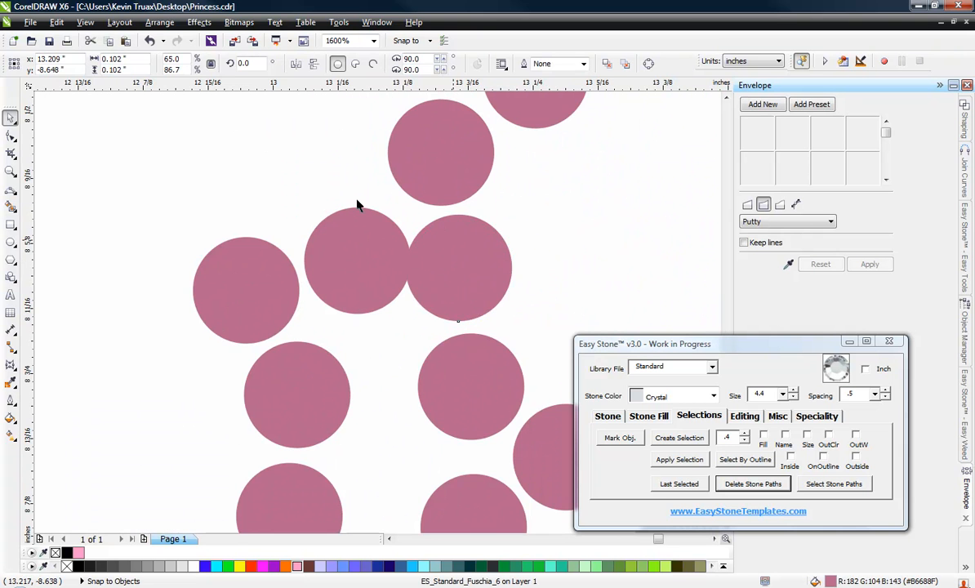
scroll(287, 183, down, 1)
scroll(353, 196, up, 1)
drag(425, 233, 423, 226)
scroll(370, 211, down, 1)
Step: Move the lowest stone of that column up and left off the base row, to about x 13.14, y -8.873 in
scroll(390, 284, up, 1)
drag(377, 382, 325, 359)
scroll(254, 342, down, 2)
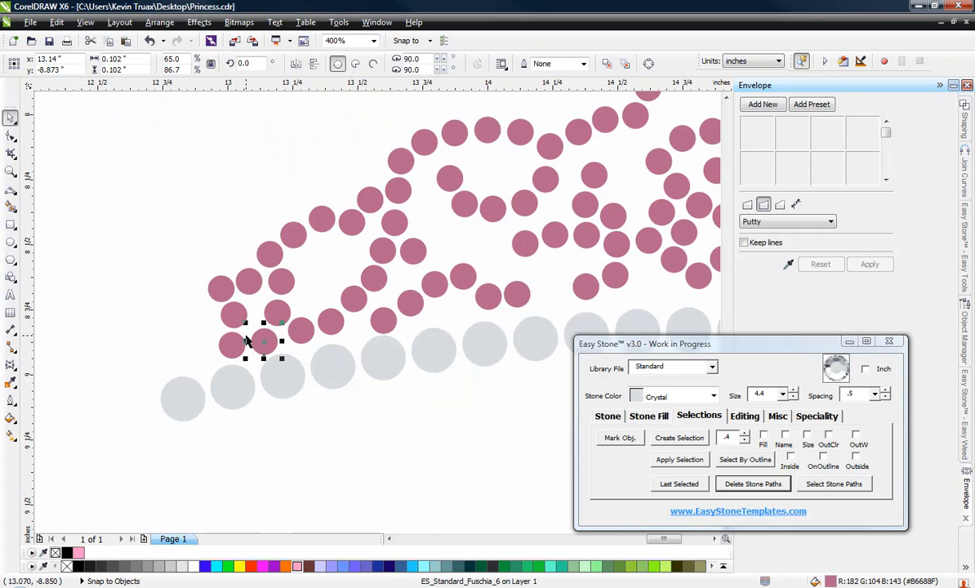
click(267, 446)
Step: Raise the low fuschia stone above the fifth base stone to about y -8.78 in, widening its gap to the base row
scroll(291, 339, down, 1)
scroll(326, 327, up, 2)
scroll(284, 351, up, 1)
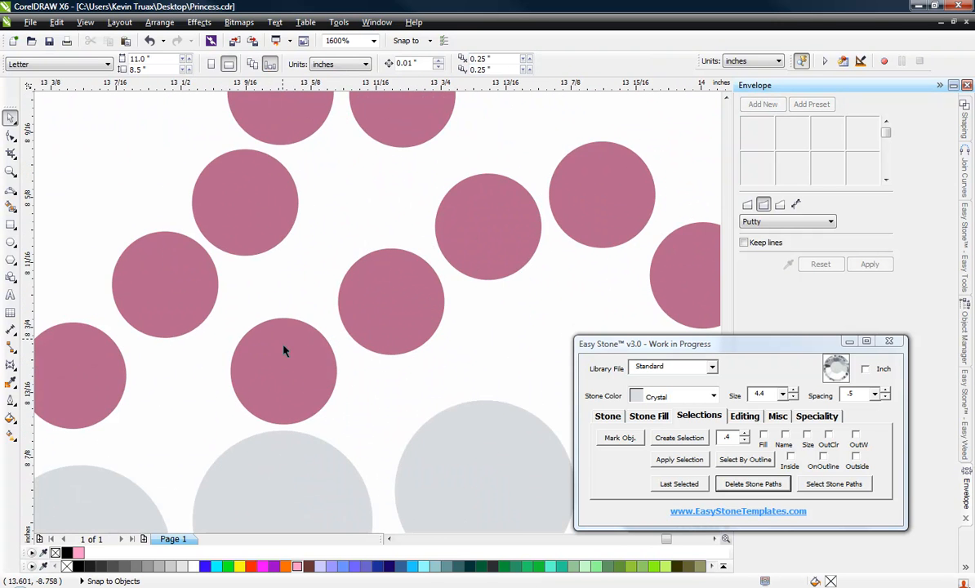
scroll(281, 391, up, 1)
drag(281, 390, 281, 364)
scroll(287, 331, down, 2)
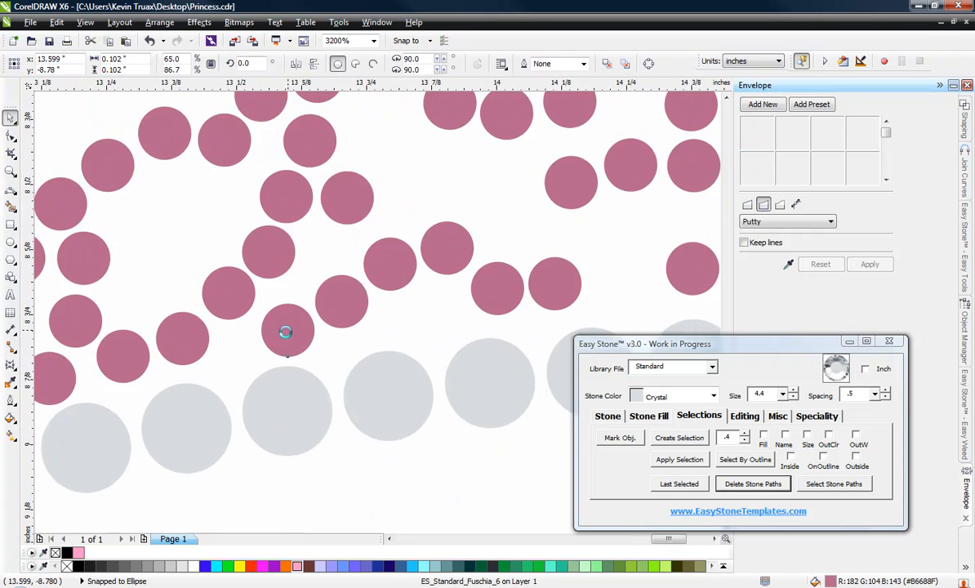
scroll(286, 331, down, 1)
click(361, 460)
scroll(335, 406, down, 1)
Step: Reposition the two stones flanking the gap in the lower fuschia row, putting the left one at about x 14.115, y -8.722 in
scroll(415, 360, up, 3)
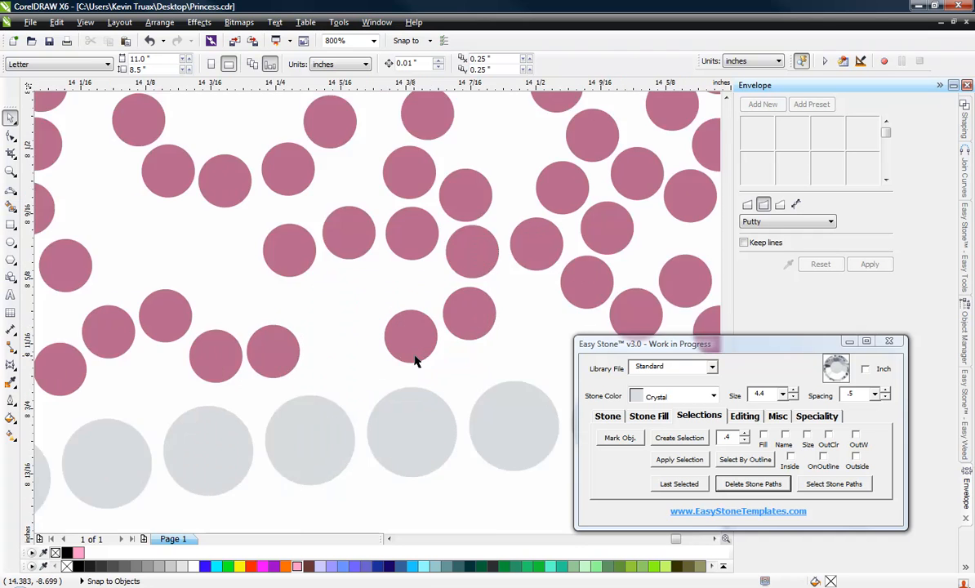
scroll(415, 360, up, 1)
drag(419, 341, 437, 359)
drag(157, 376, 138, 388)
scroll(251, 326, down, 1)
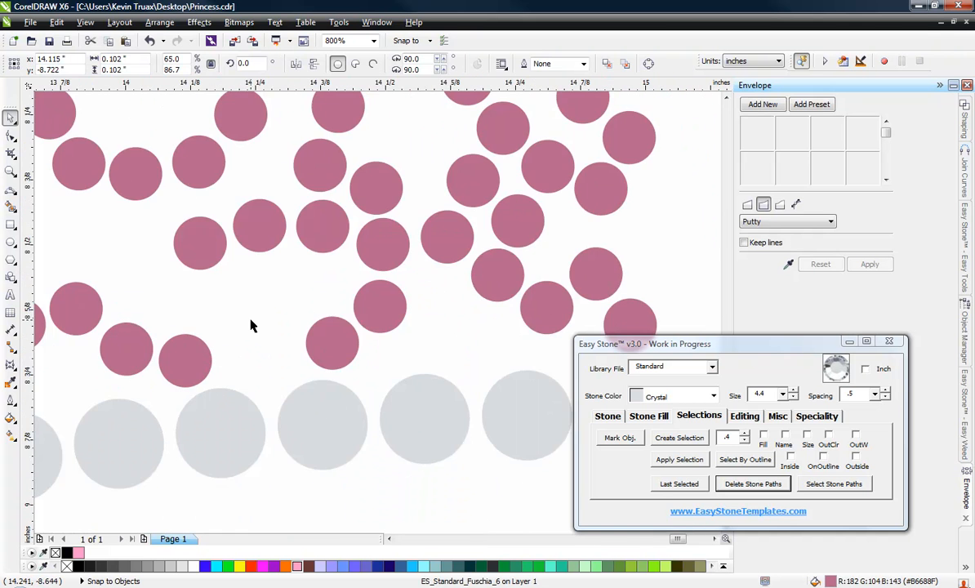
click(251, 325)
scroll(337, 368, down, 2)
scroll(321, 359, up, 2)
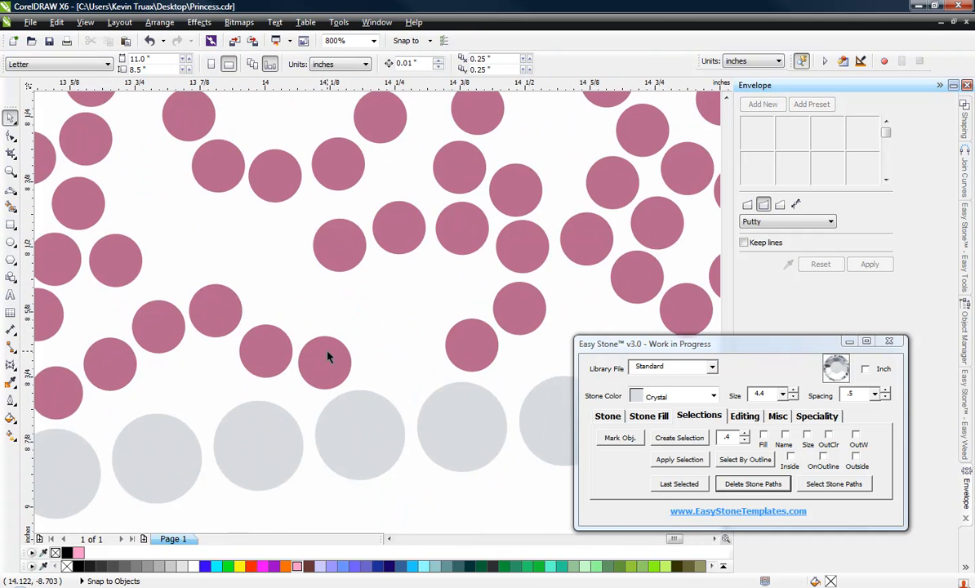
Step: Move two low fuschia stones up to link the lower row with the curve above, at about x 14.073, y -8.598 and x 14.027, y -8.477 in
scroll(327, 357, up, 1)
drag(329, 375, 278, 242)
scroll(396, 358, down, 2)
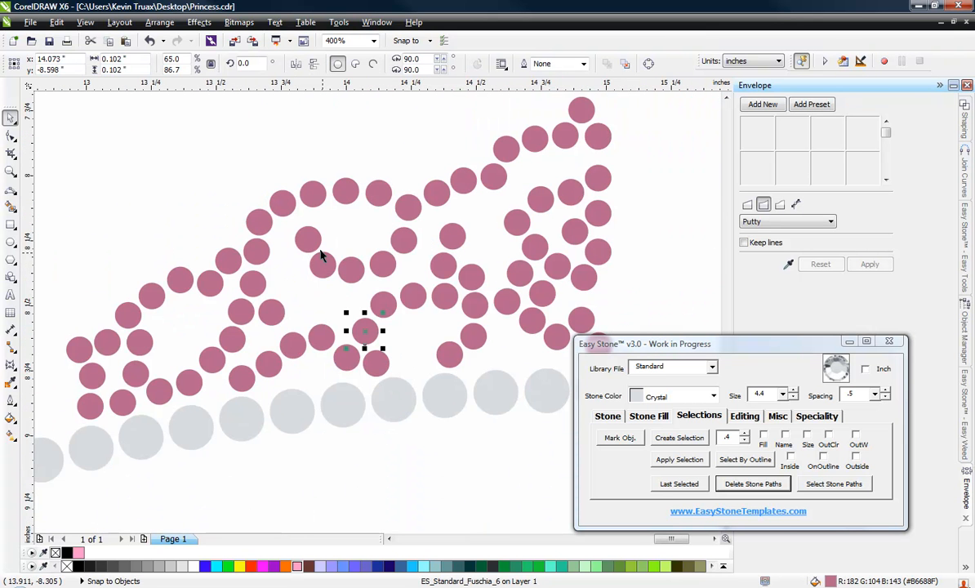
scroll(349, 312, up, 2)
drag(394, 387, 359, 289)
scroll(352, 310, down, 2)
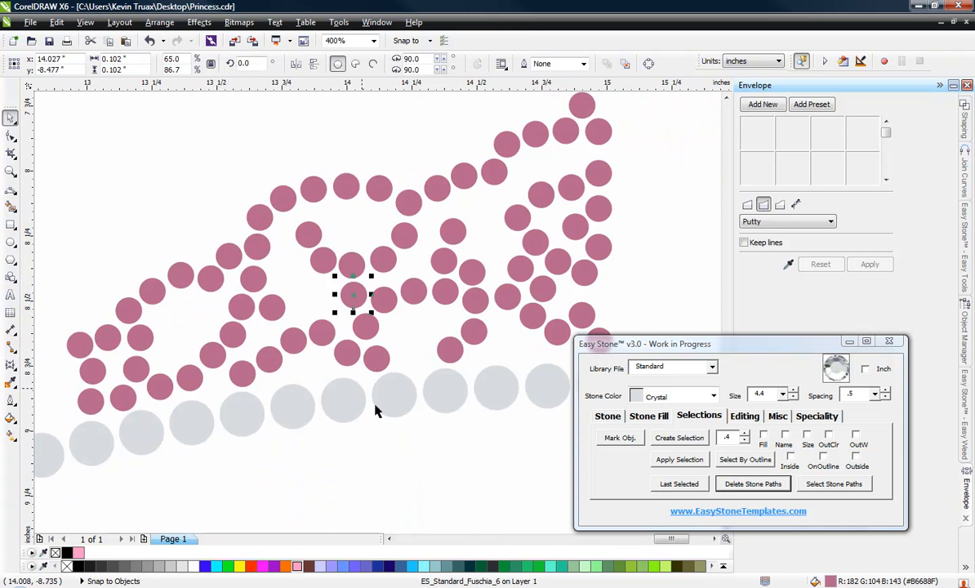
click(374, 433)
scroll(371, 430, down, 1)
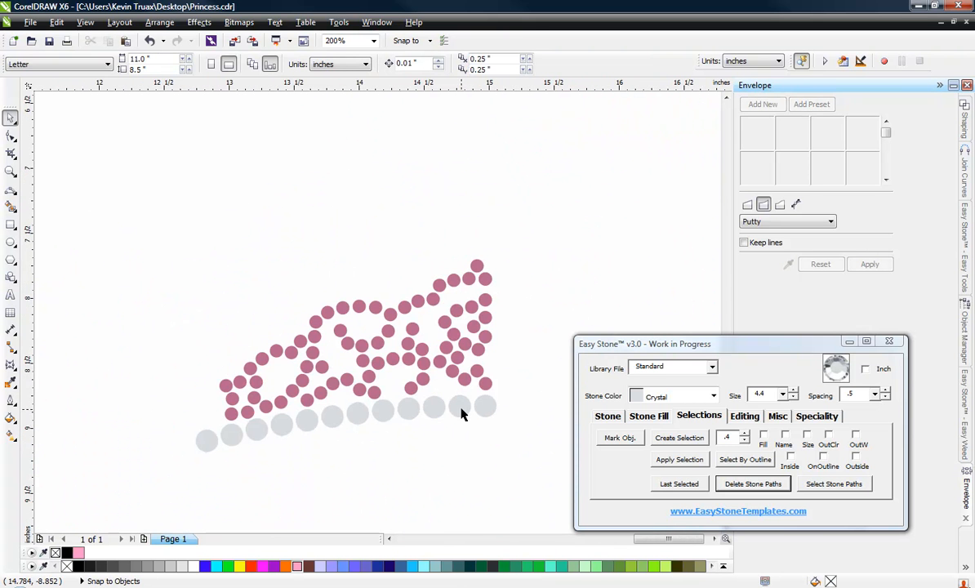
Step: Lower the bottom fuschia stone on the centre line to about x 14.97, y -8.671 in and shift its upper-left neighbour slightly down and right
scroll(461, 414, up, 1)
scroll(512, 359, up, 1)
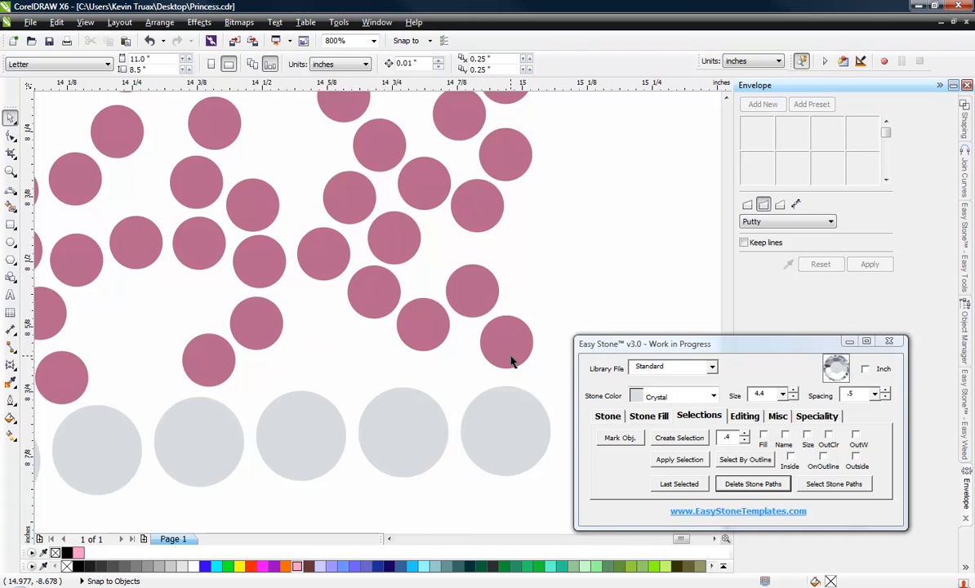
scroll(510, 363, up, 1)
drag(507, 357, 507, 376)
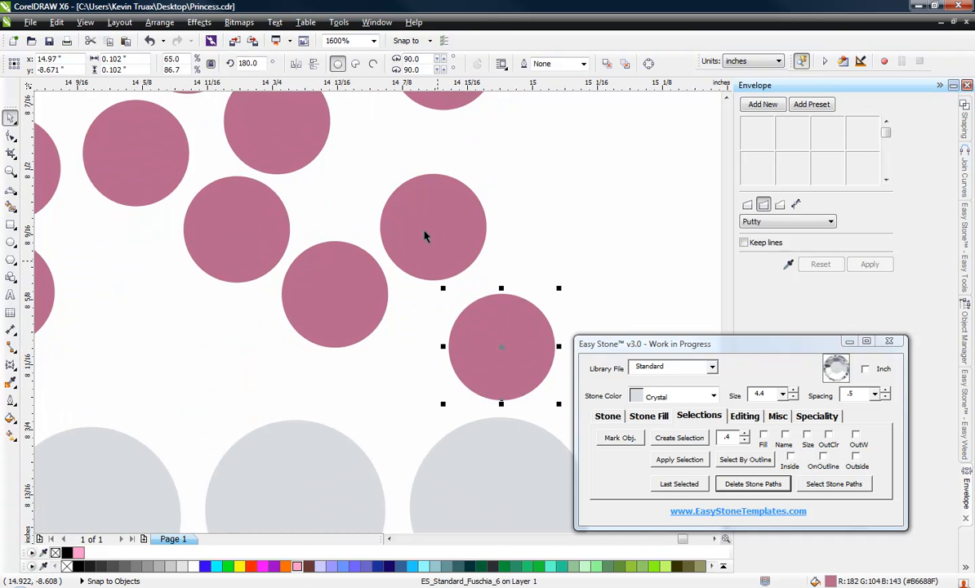
drag(425, 236, 435, 253)
scroll(425, 392, down, 3)
click(242, 424)
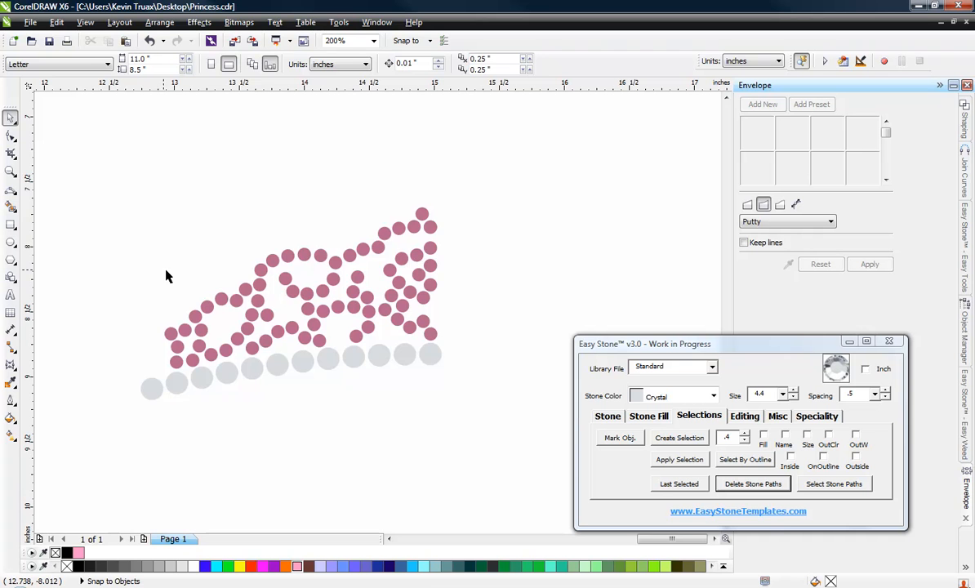
Step: Copy a large crystal stone from the base row to above the outer edge, at about x 13.409, y -8.253 in
scroll(183, 320, up, 2)
drag(279, 450, 272, 235)
scroll(284, 257, up, 3)
scroll(230, 316, down, 3)
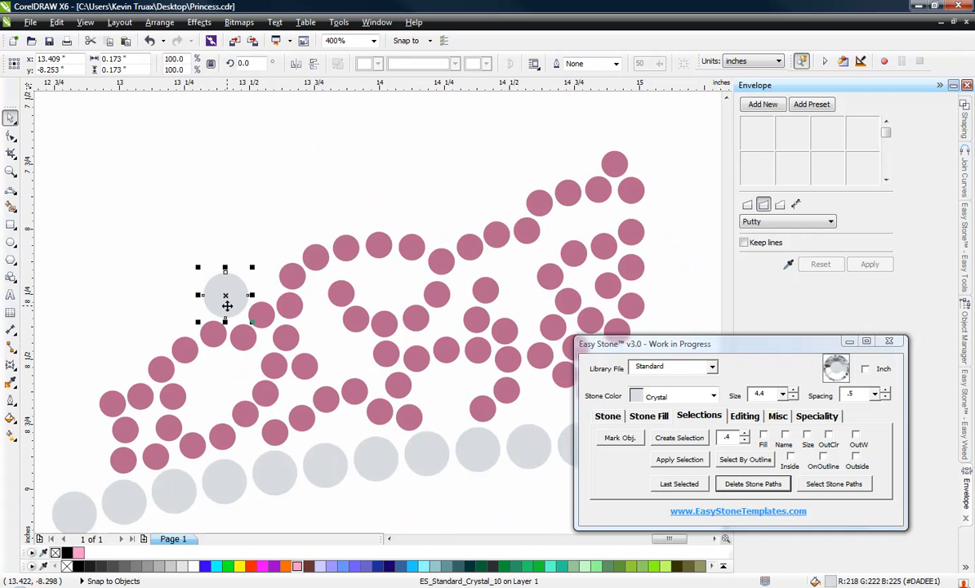
scroll(254, 315, up, 1)
Step: Copy the crystal stone down into the opening of the next arch and raise the nearest fuschia stone to make room
drag(184, 248, 410, 367)
right_click(417, 370)
scroll(436, 302, up, 2)
drag(438, 304, 455, 233)
scroll(421, 308, down, 1)
Step: Raise the end stone of the adjoining fuschia curl and fit the new crystal beneath it at about x 13.862, y -8.466 in
drag(379, 215, 372, 177)
key(ctrl+z)
click(379, 193)
drag(393, 441, 399, 426)
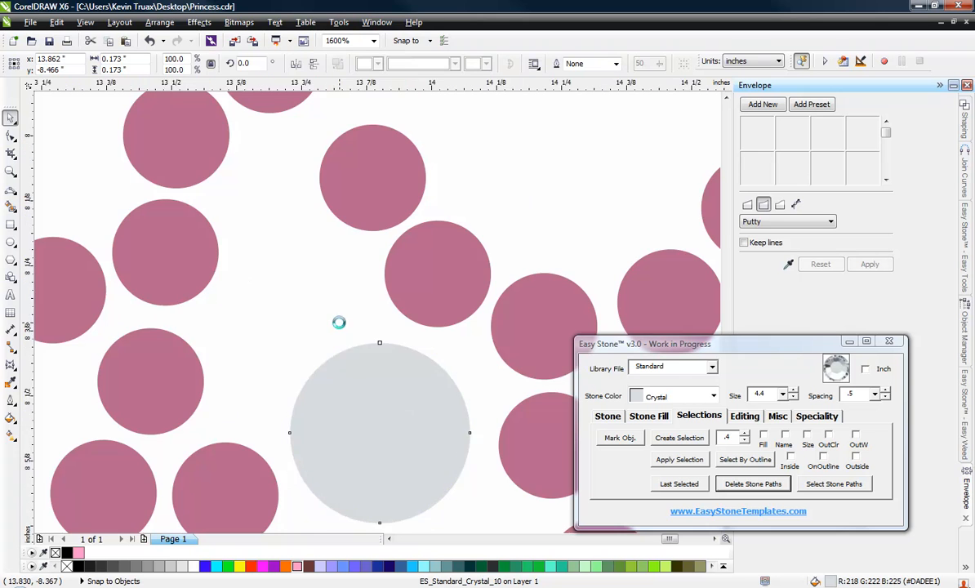
scroll(340, 322, down, 2)
scroll(348, 348, up, 1)
scroll(389, 360, up, 1)
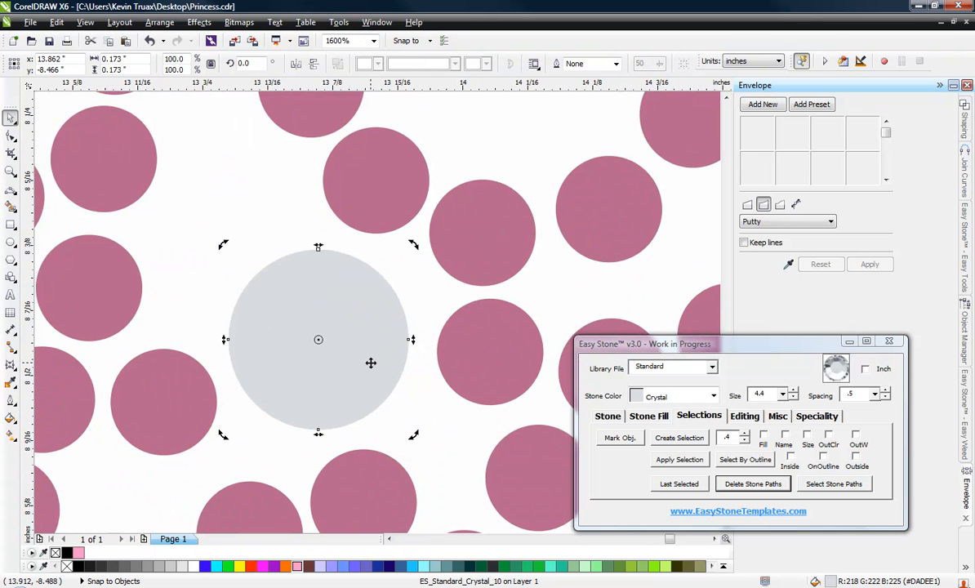
scroll(305, 314, down, 2)
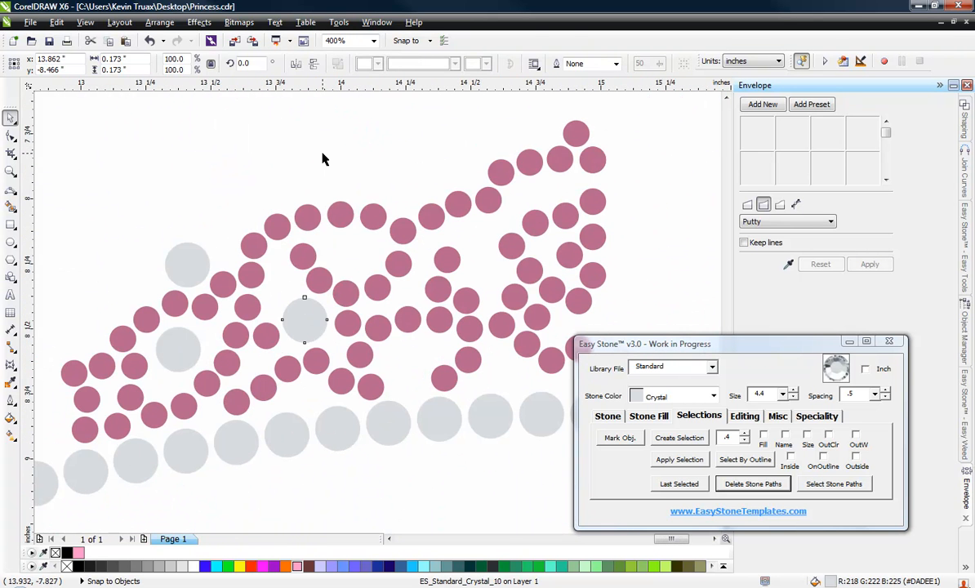
Step: Copy the outer-edge crystal stone to above the dip in the upper outline, at about x 14.235, y -7.943 in
click(255, 196)
drag(189, 247, 407, 193)
scroll(485, 225, down, 2)
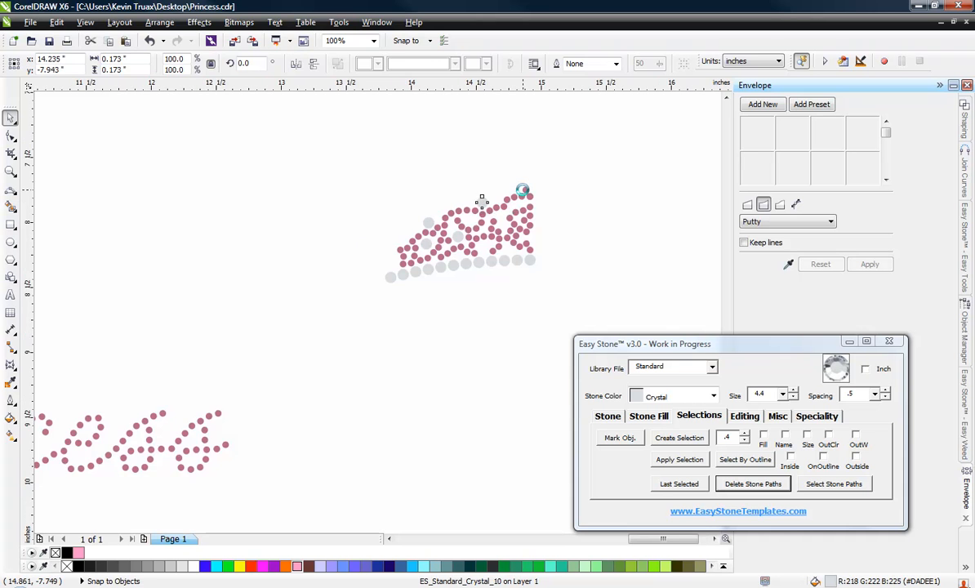
scroll(522, 191, up, 1)
click(219, 228)
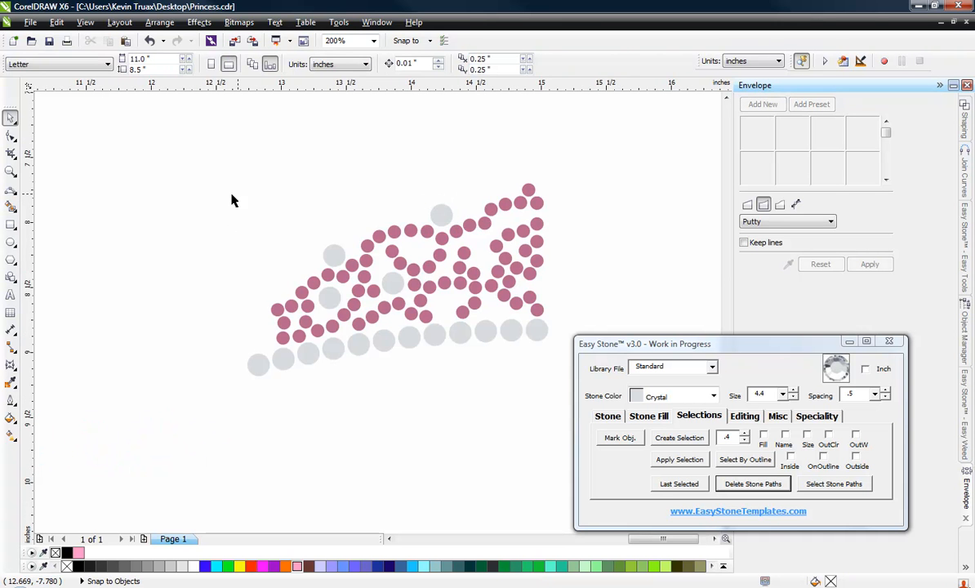
Step: Create a horizontally mirrored copy of the half tiara and place it at about x 16.039, y -8.438 in, overlapping the centre stones
scroll(226, 204, down, 1)
drag(212, 172, 419, 305)
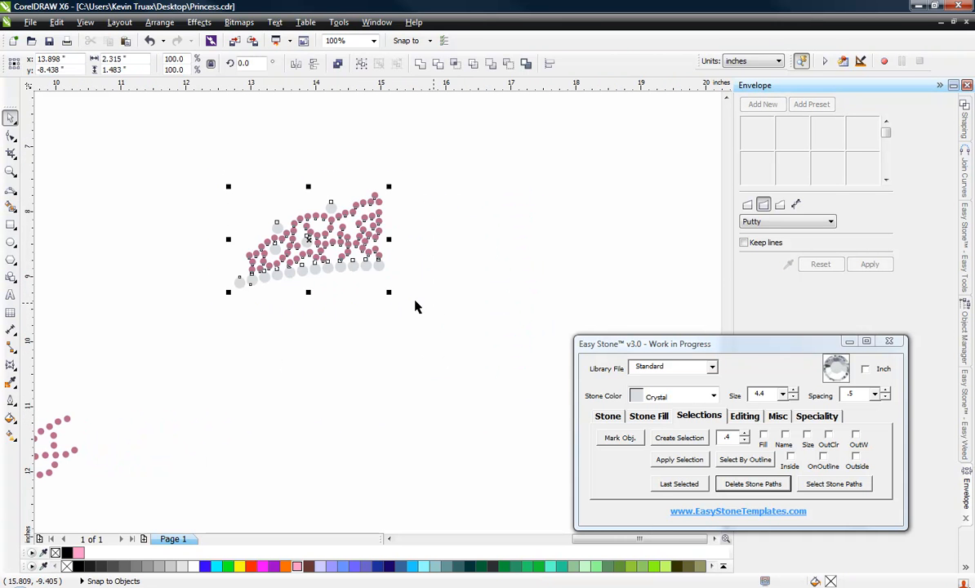
drag(228, 239, 385, 262)
right_click(424, 272)
scroll(386, 263, up, 2)
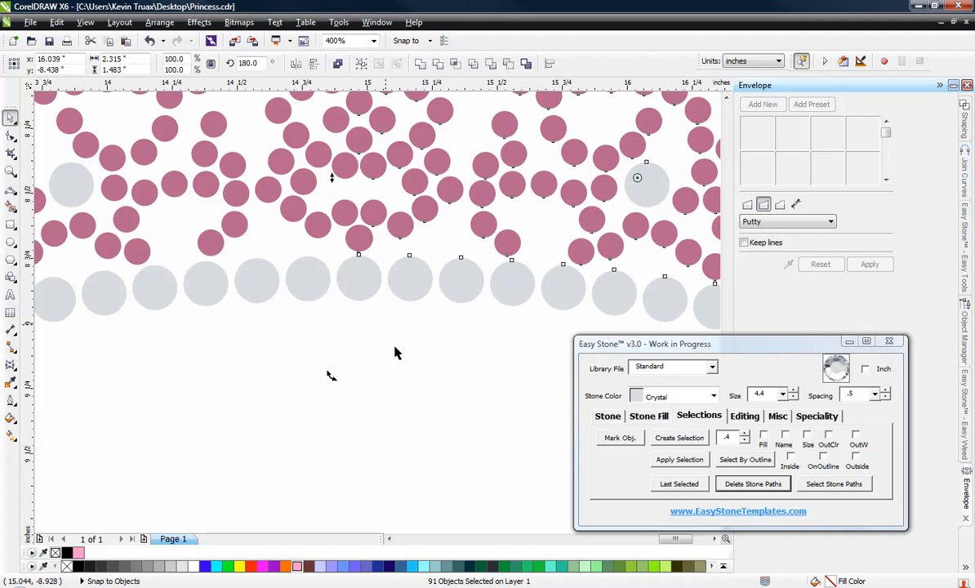
click(406, 382)
scroll(407, 385, down, 1)
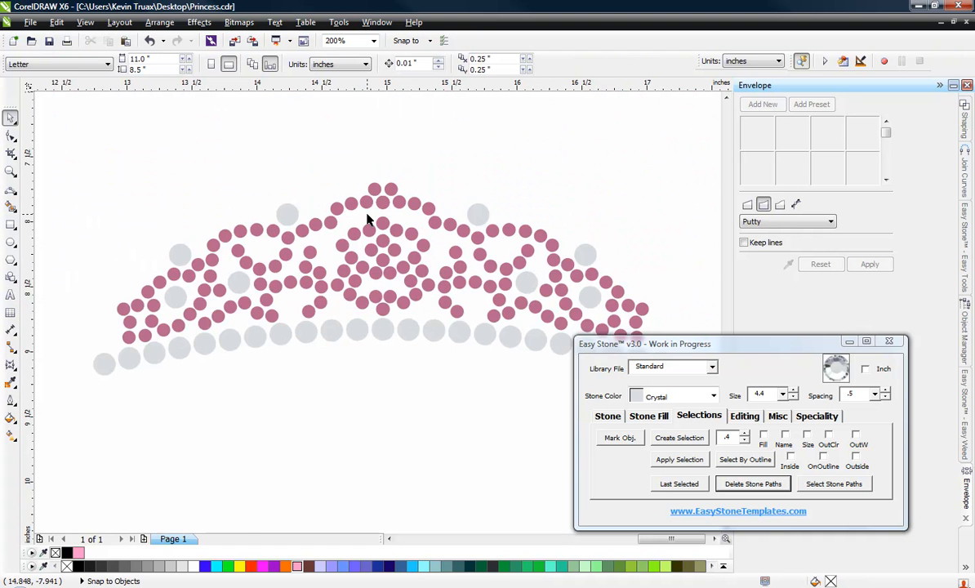
Step: Delete the duplicate stone stacked at the centre of the top fuschia arc
scroll(368, 219, up, 2)
click(415, 242)
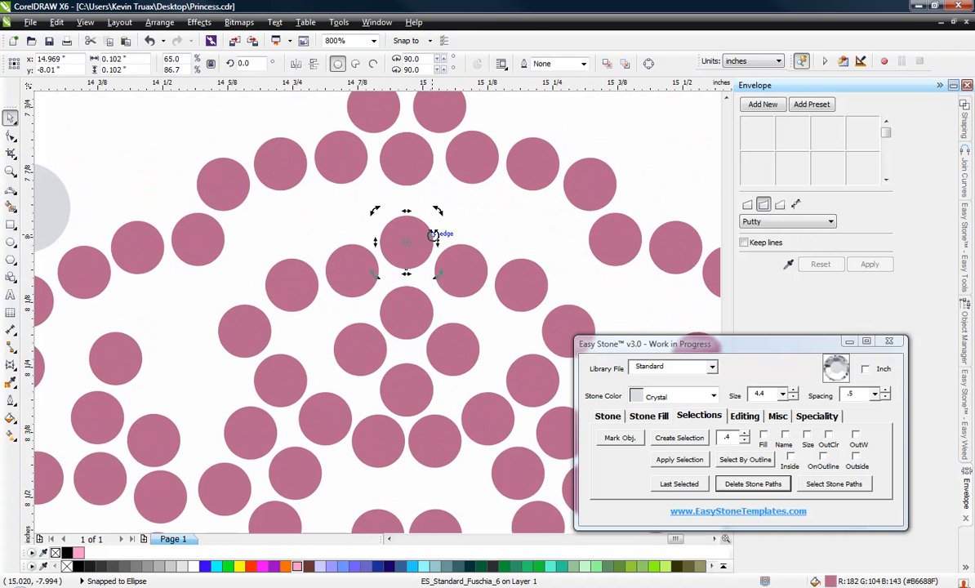
click(420, 277)
scroll(413, 280, down, 1)
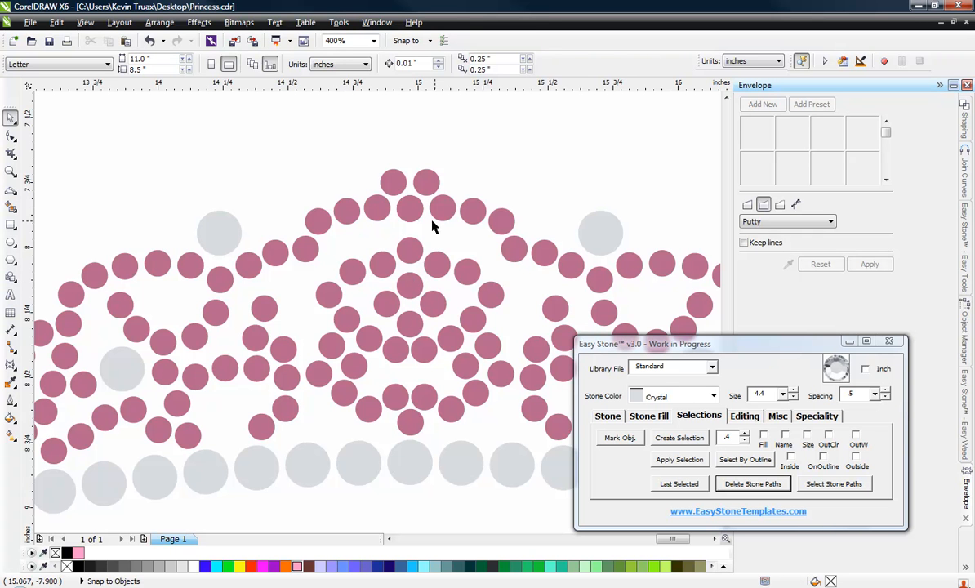
click(404, 215)
key(Delete)
scroll(372, 204, down, 1)
scroll(386, 178, up, 2)
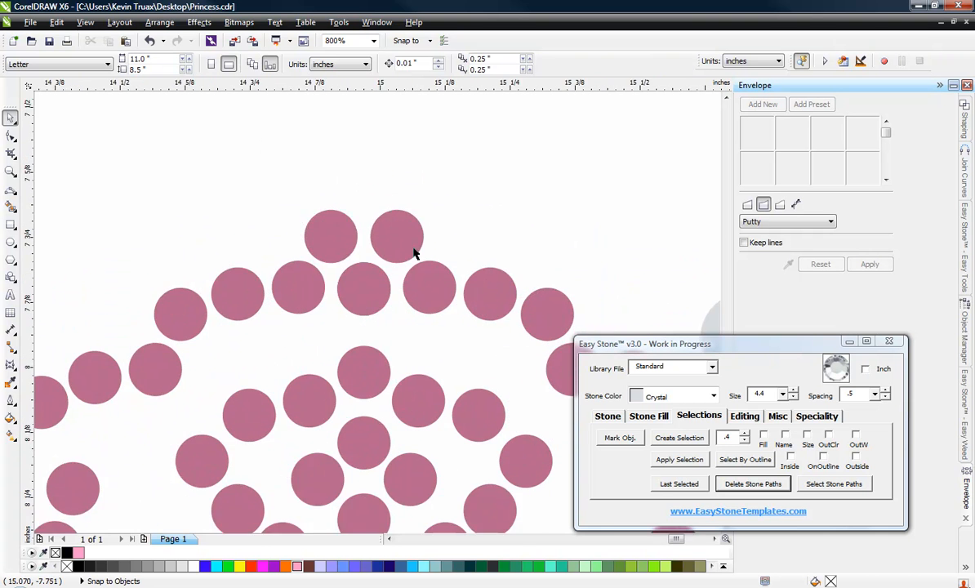
Step: Copy a crystal stone to above the tiara's peak and centre it horizontally on the middle fuschia stone
scroll(414, 253, down, 1)
drag(574, 300, 383, 212)
shift+click(392, 273)
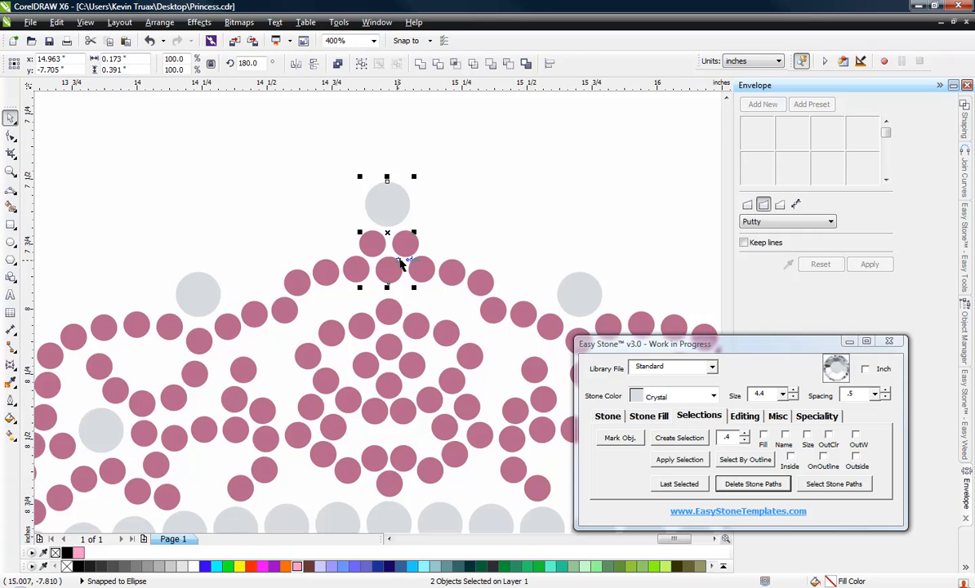
key(c)
click(448, 174)
scroll(389, 224, down, 1)
scroll(389, 224, down, 1)
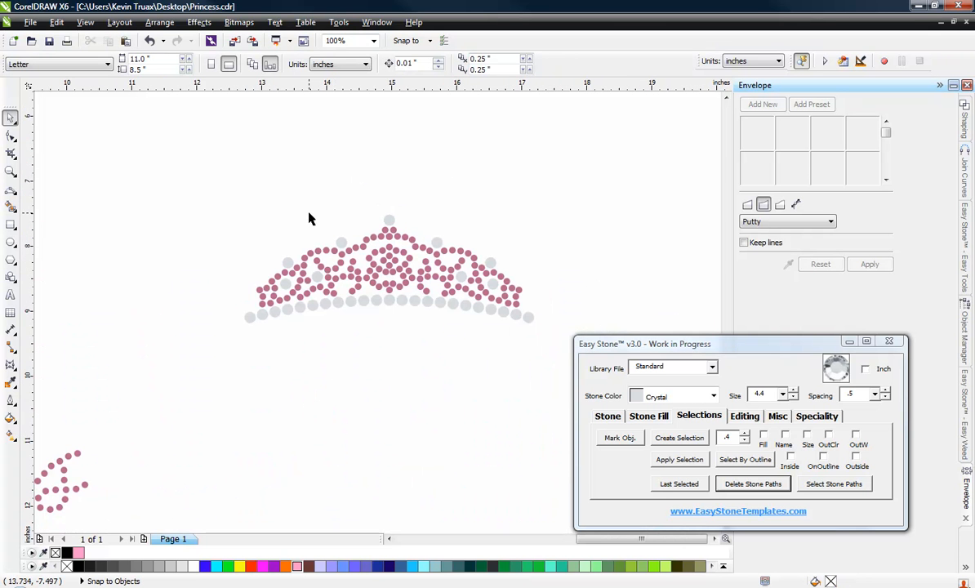
Step: Run Check Spacing on the whole tiara to remove overlapping duplicate stones, and inspect the centre motif
drag(196, 173, 532, 356)
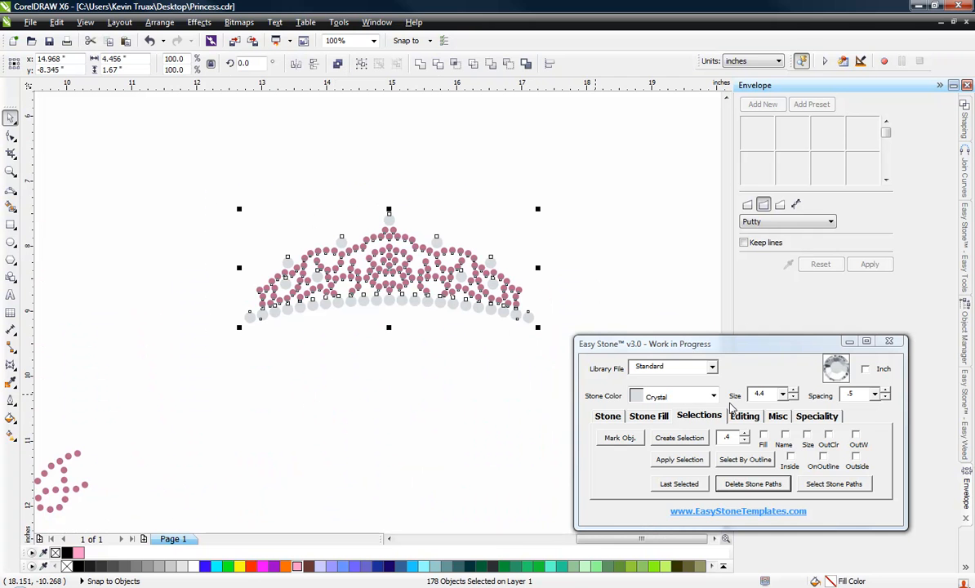
click(745, 416)
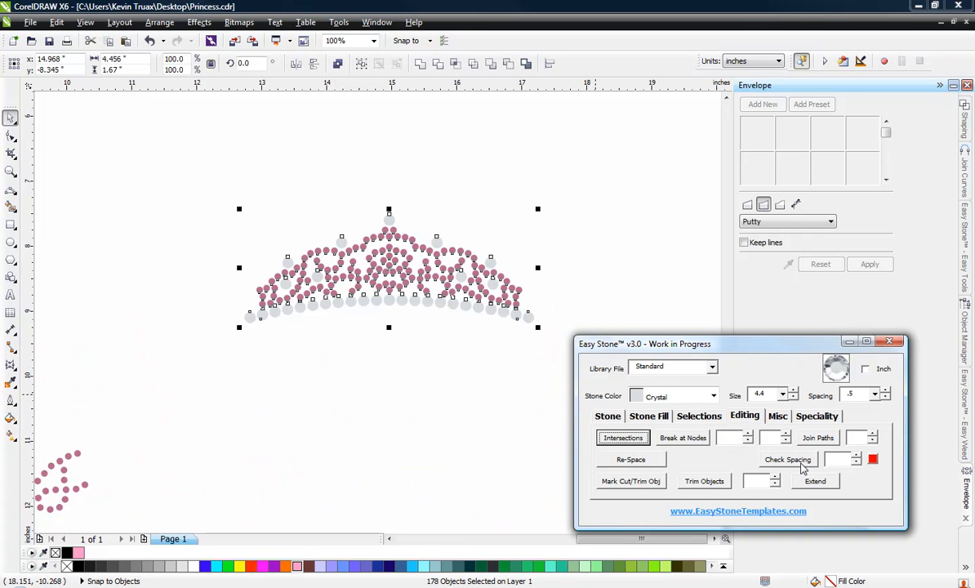
click(799, 463)
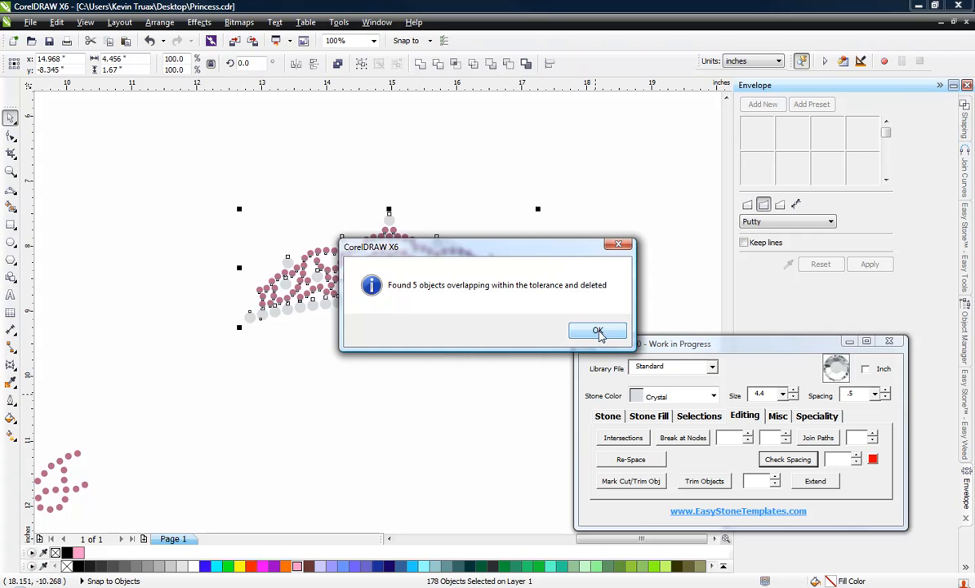
click(598, 332)
scroll(404, 290, up, 2)
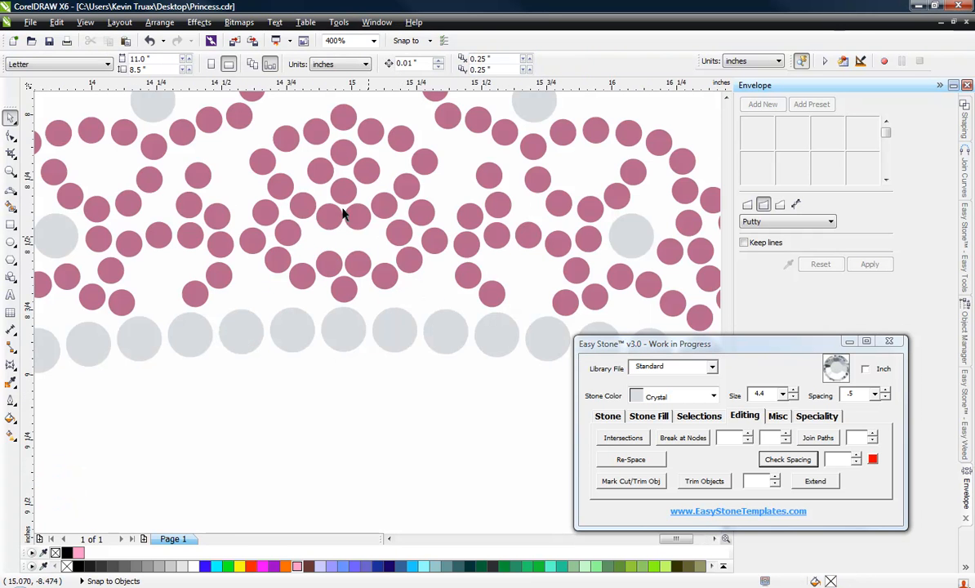
scroll(359, 253, up, 1)
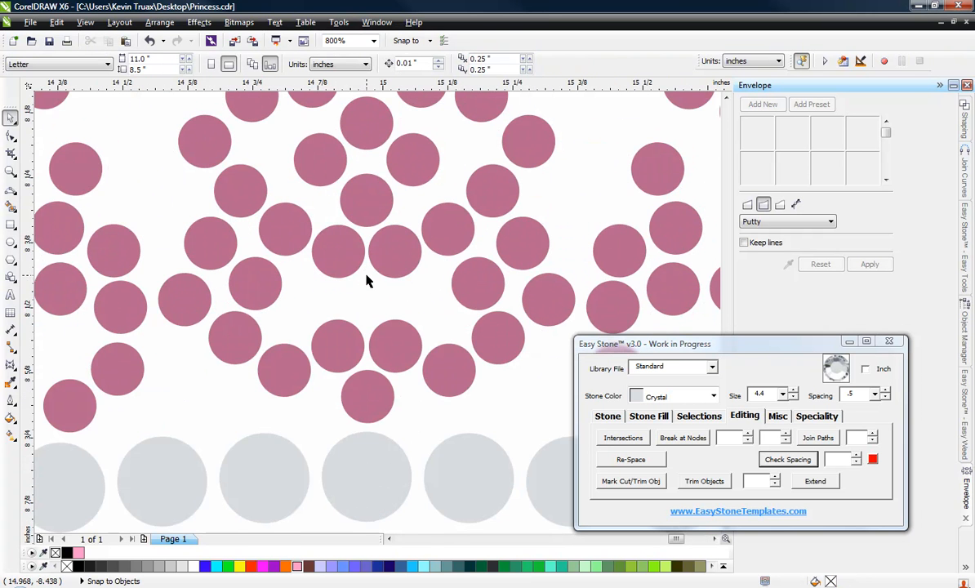
scroll(365, 280, down, 1)
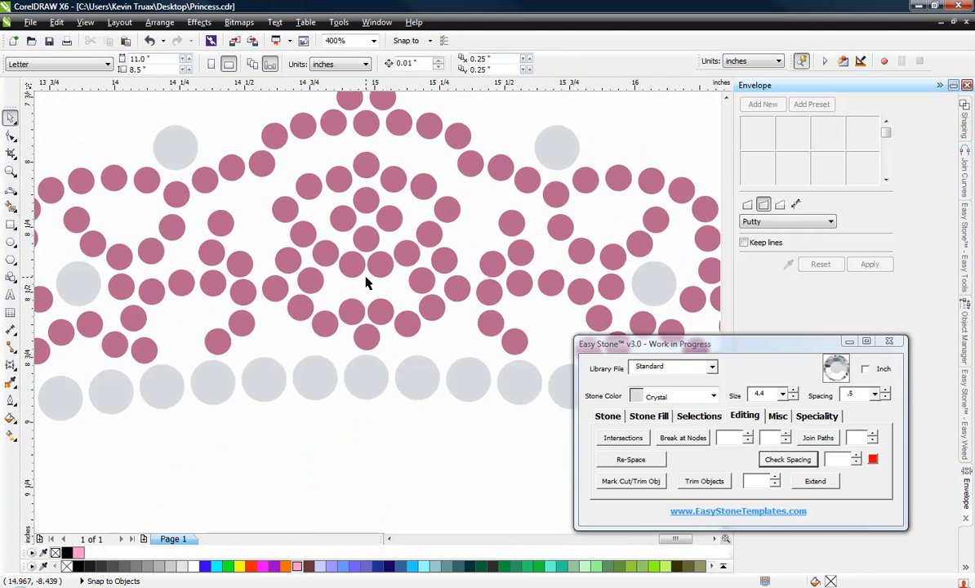
scroll(366, 282, down, 1)
scroll(324, 259, down, 1)
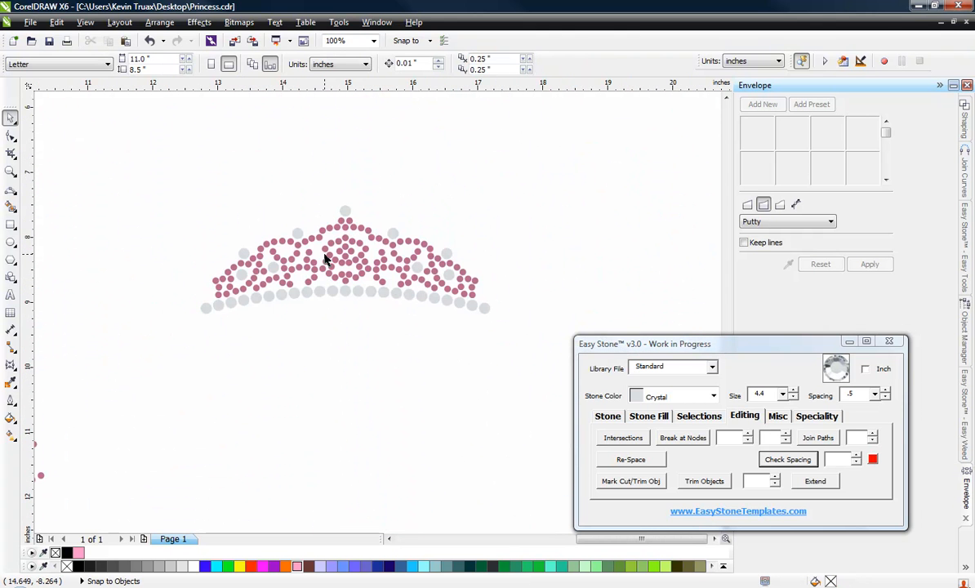
Step: Add a black weedbox behind the complete tiara using the weed margin of 25
drag(165, 167, 572, 376)
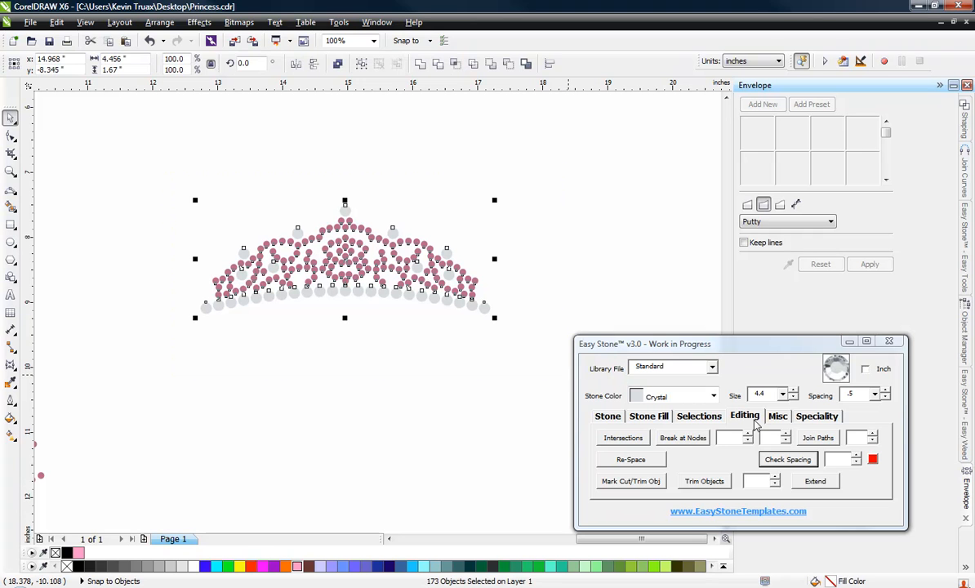
click(778, 416)
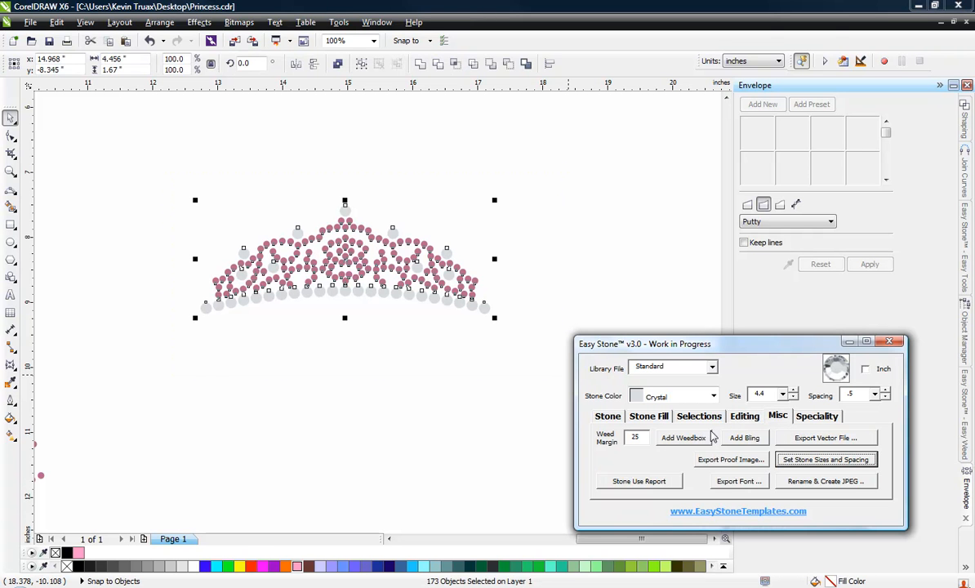
click(704, 440)
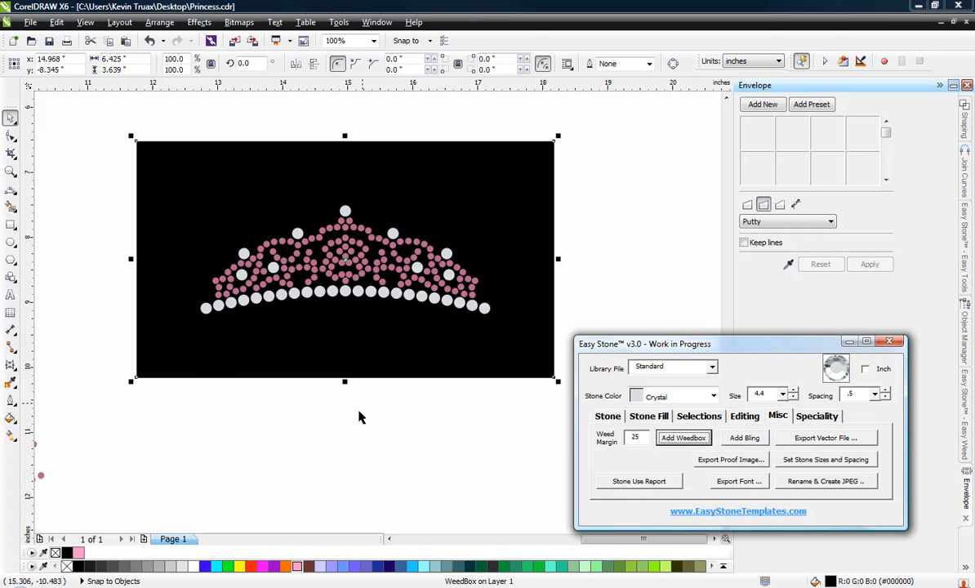
click(359, 414)
drag(170, 130, 526, 356)
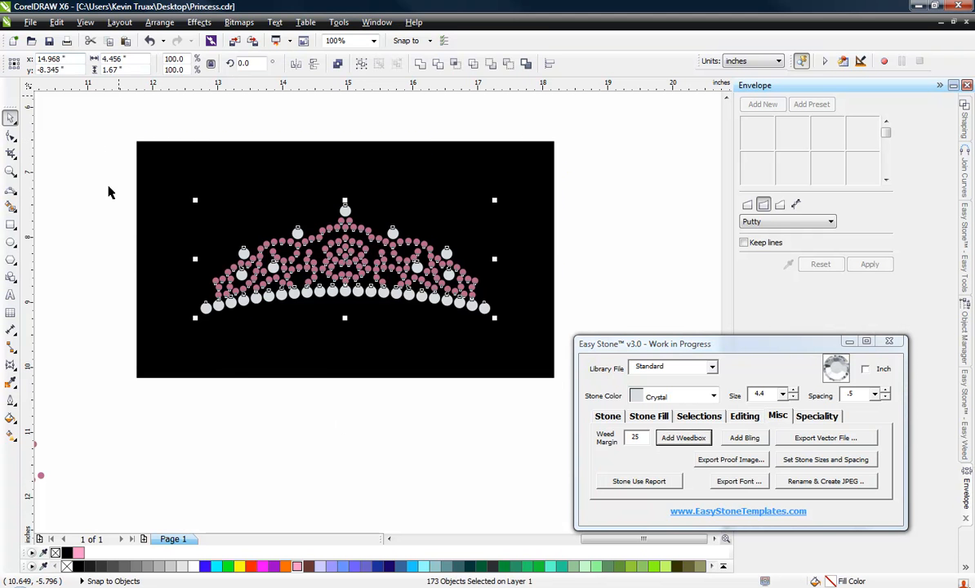
click(80, 269)
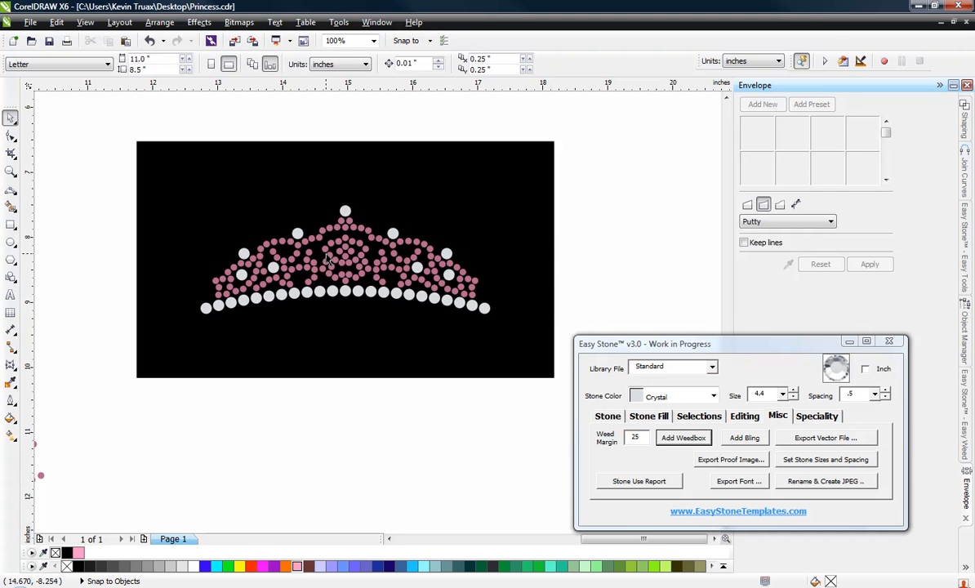
Step: Resize the four inner crystal stones, two on each side of the tiara, to stone size 3.4 with Resize/Replace
scroll(330, 259, up, 2)
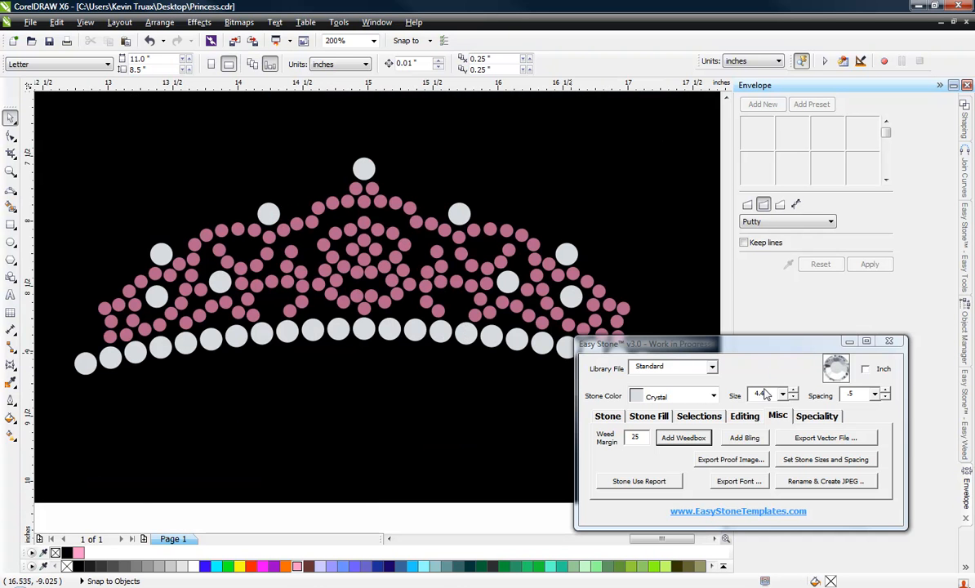
click(764, 394)
drag(773, 395, 736, 399)
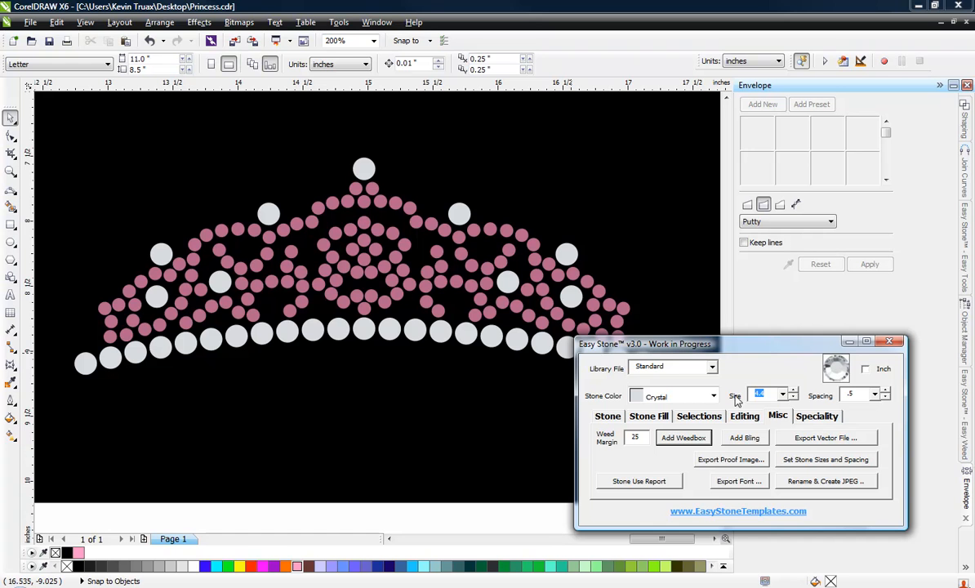
text(3.4)
click(157, 294)
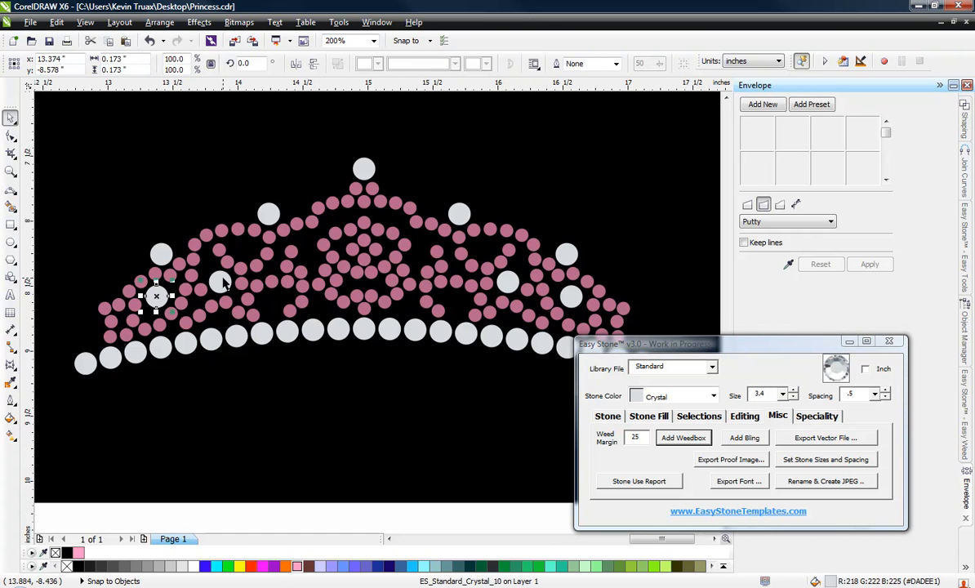
shift+click(219, 281)
shift+click(507, 282)
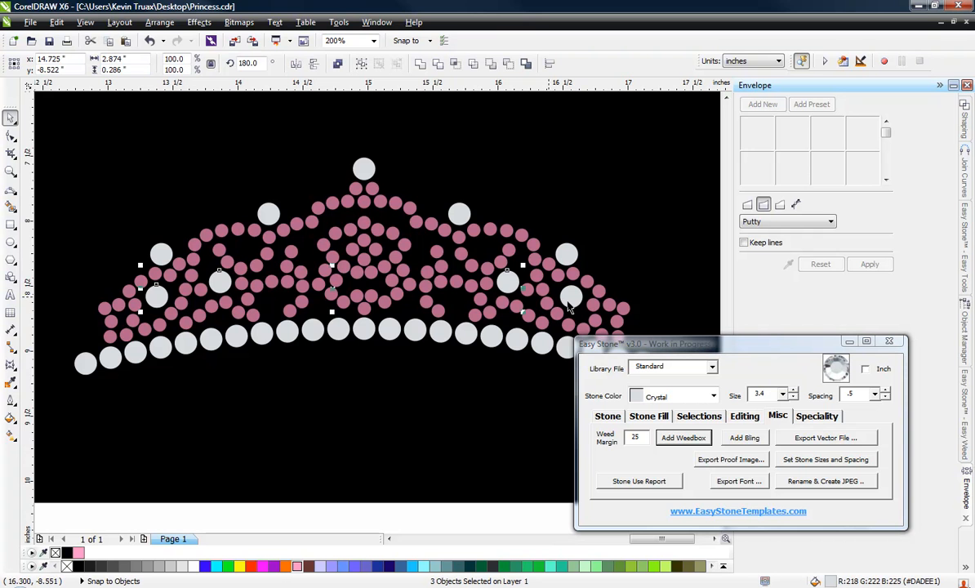
shift+click(571, 296)
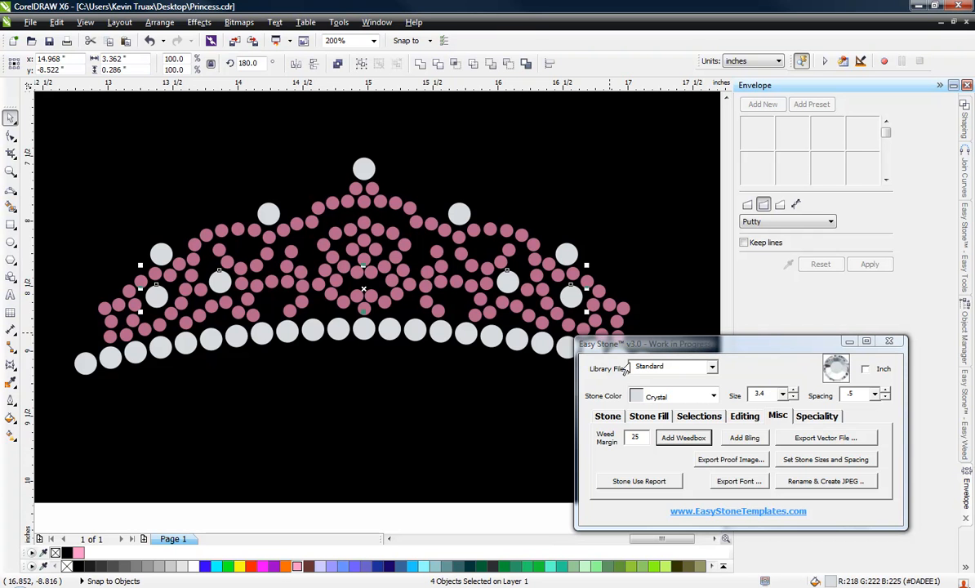
click(609, 417)
click(626, 460)
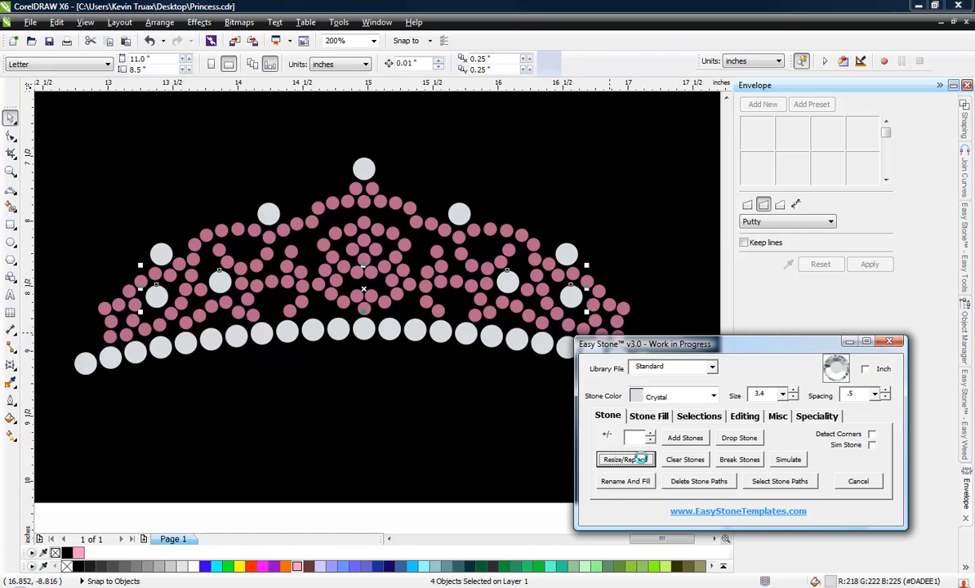
click(207, 189)
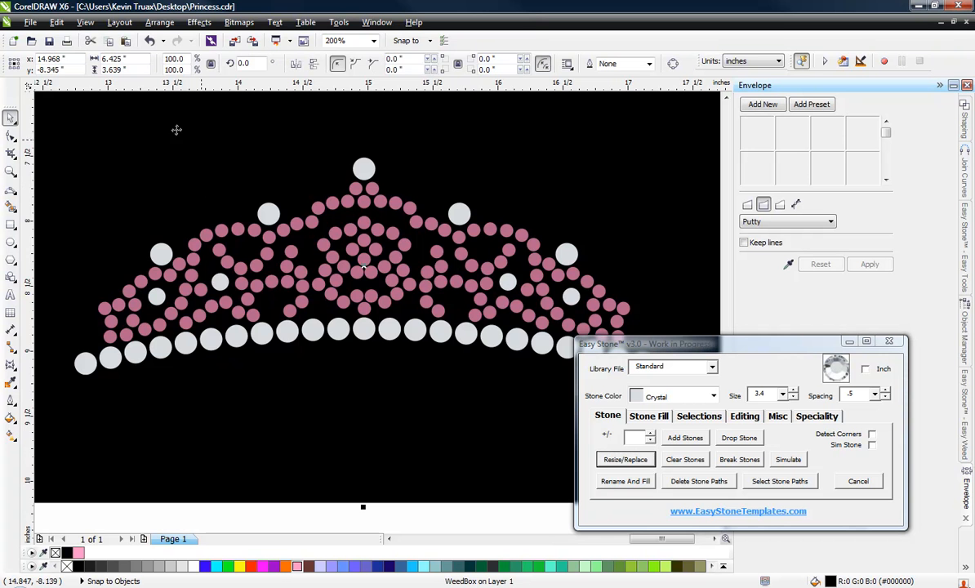
scroll(190, 150, down, 2)
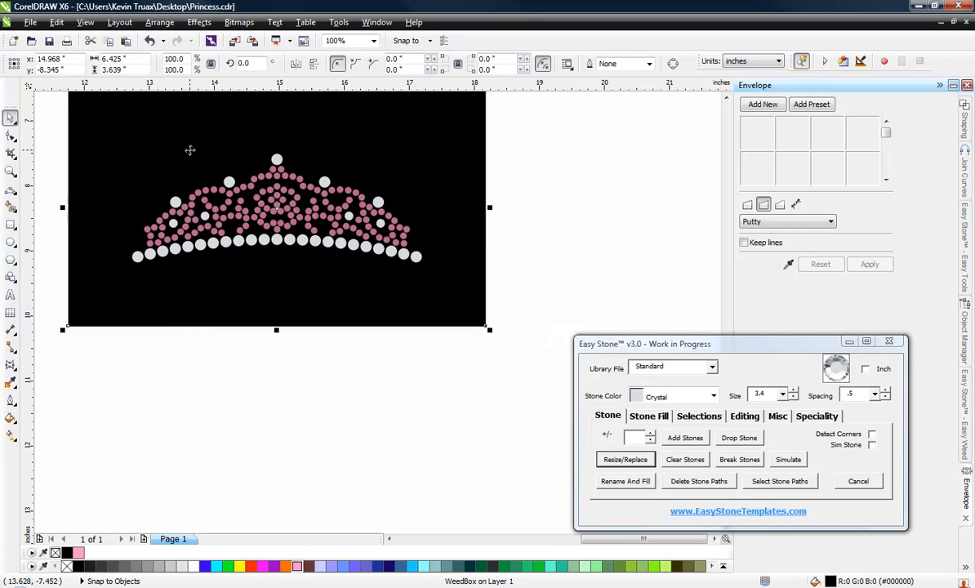
click(263, 364)
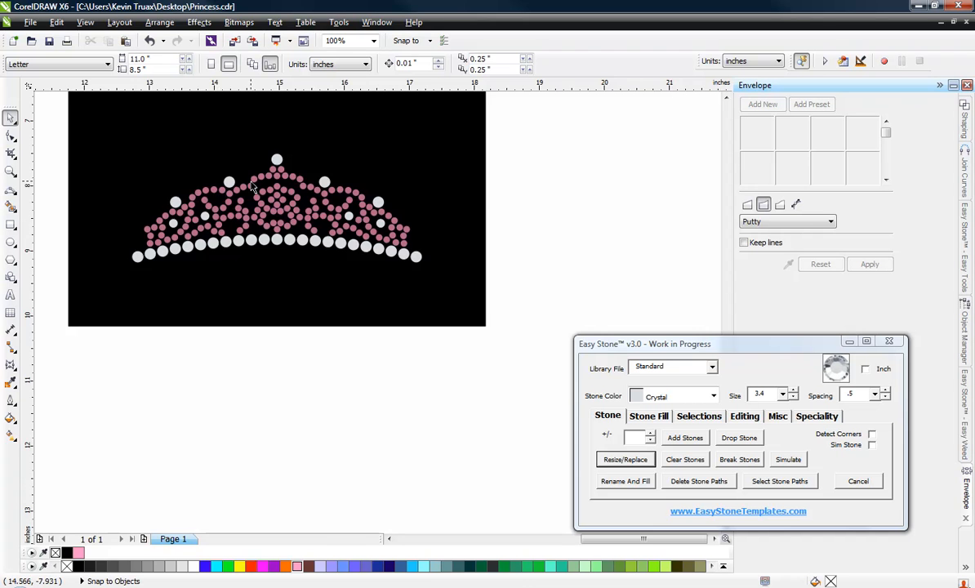
Step: Delete the diamond-shaped cluster of four fuschia stones inside the tiara's central ring
scroll(256, 188, up, 5)
click(324, 236)
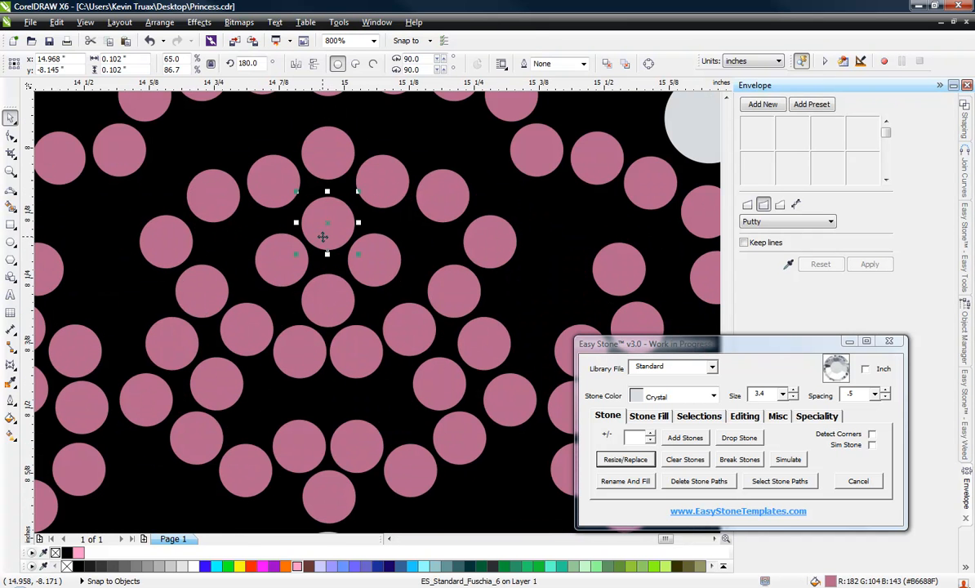
key(Delete)
click(268, 260)
key(Delete)
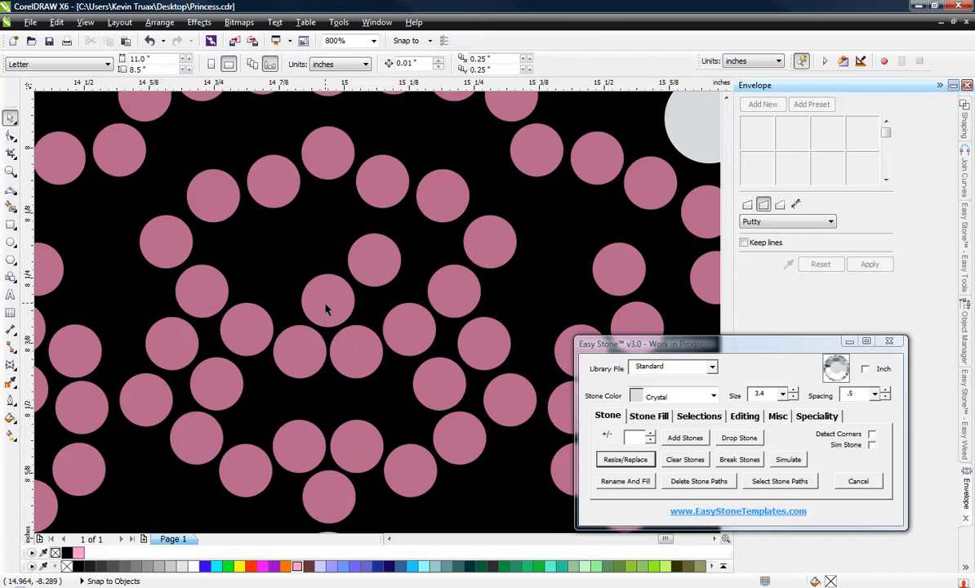
click(364, 266)
Step: Copy the crystal stone from the tiara's peak into the emptied middle of the central fuschia ring
scroll(330, 214, down, 3)
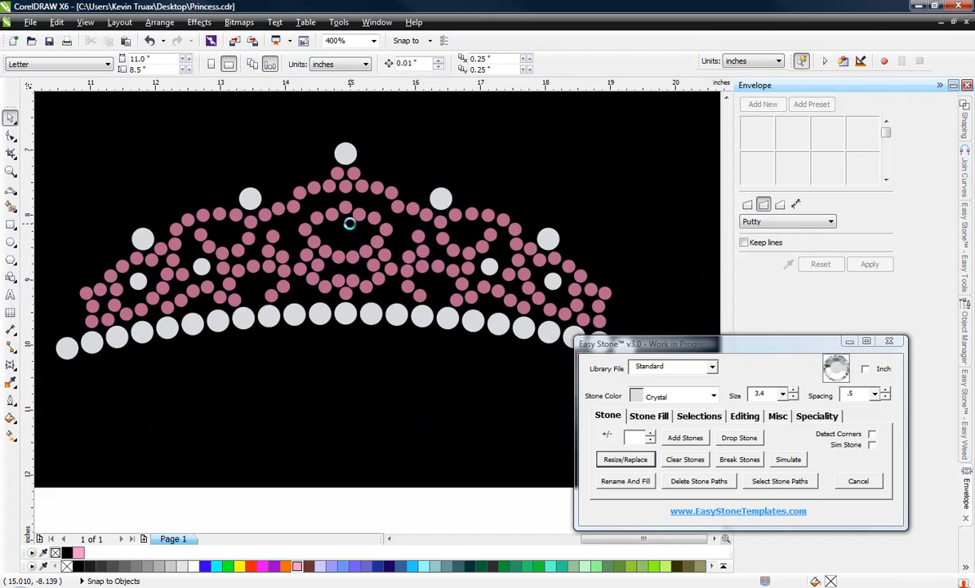
scroll(349, 201, up, 2)
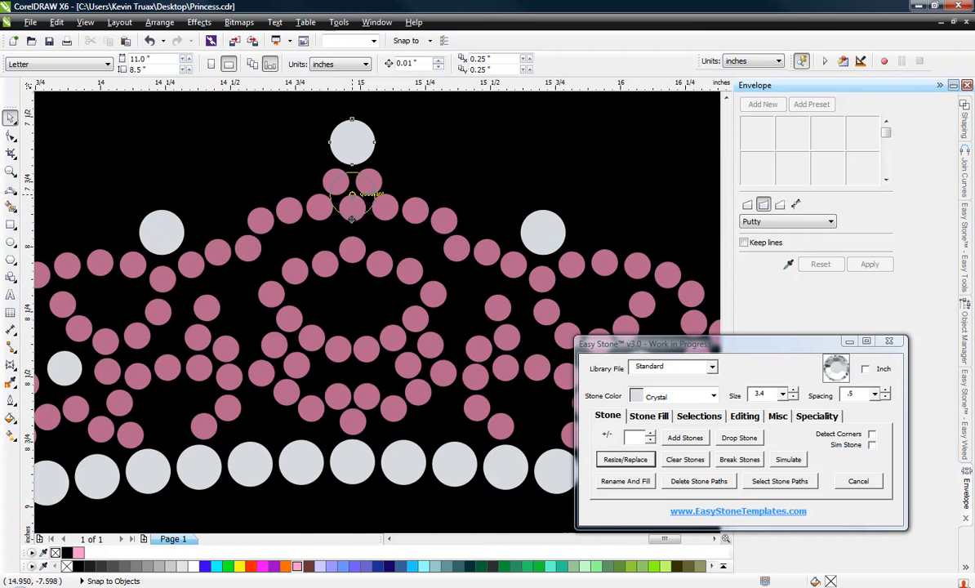
click(353, 301)
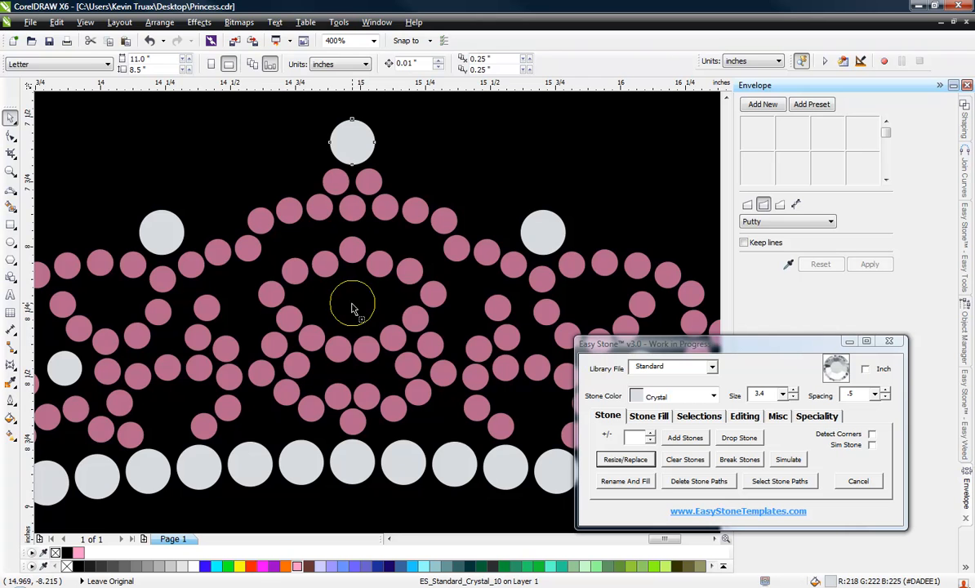
scroll(348, 279, down, 3)
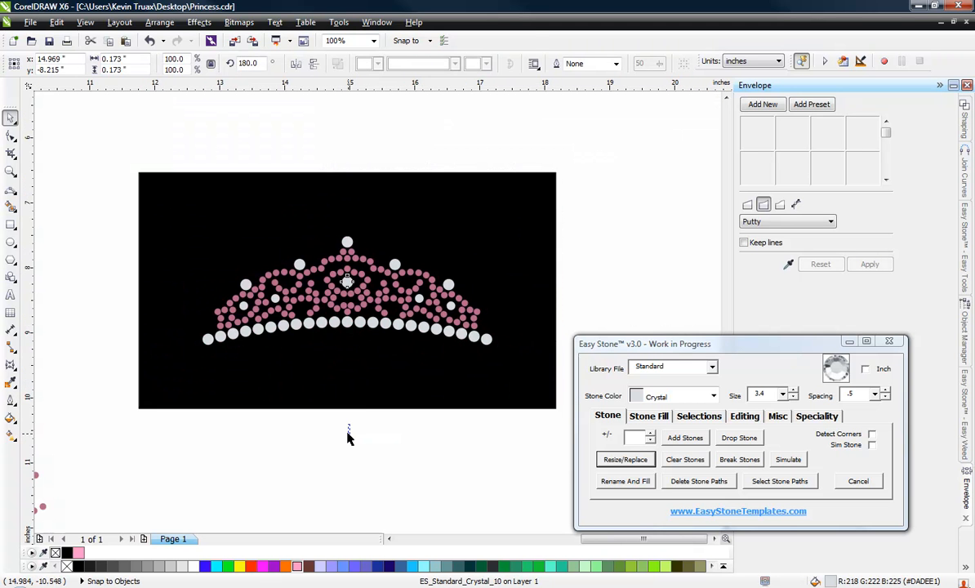
click(347, 440)
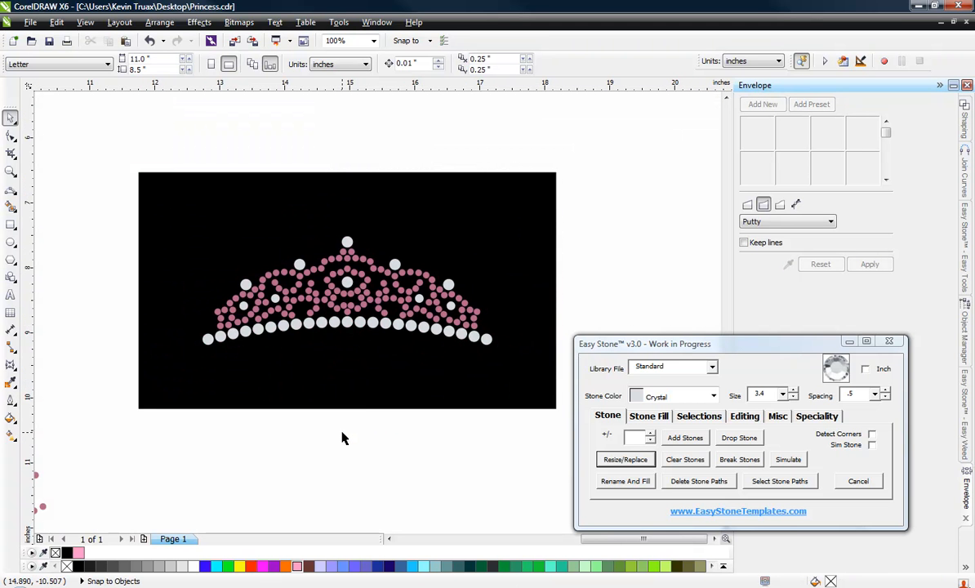